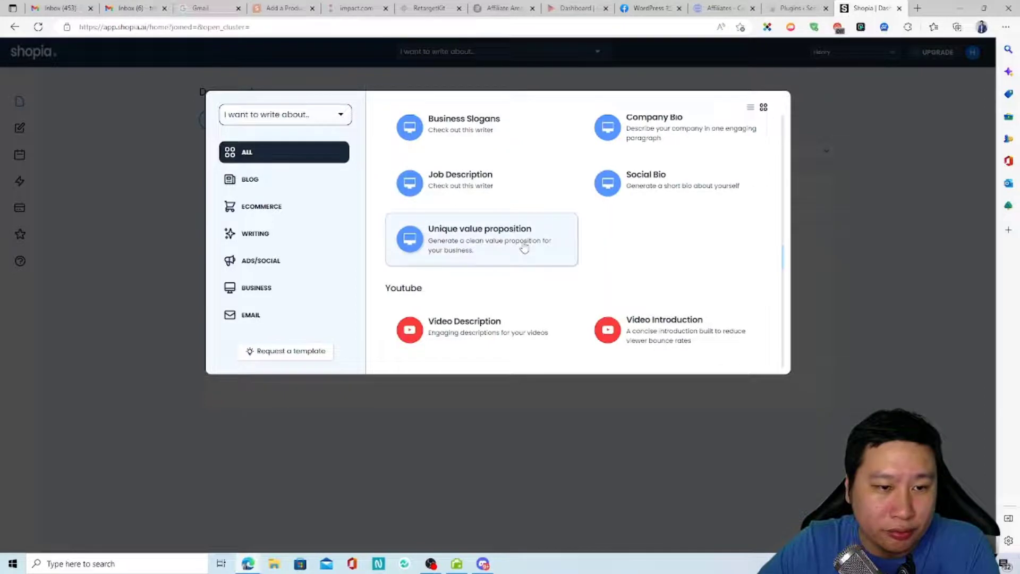
Browse the full list of writing templates and the blog category, and close the template picker
scroll(524, 247, "down", 15)
scroll(553, 326, "up", 1)
scroll(553, 325, "down", 2)
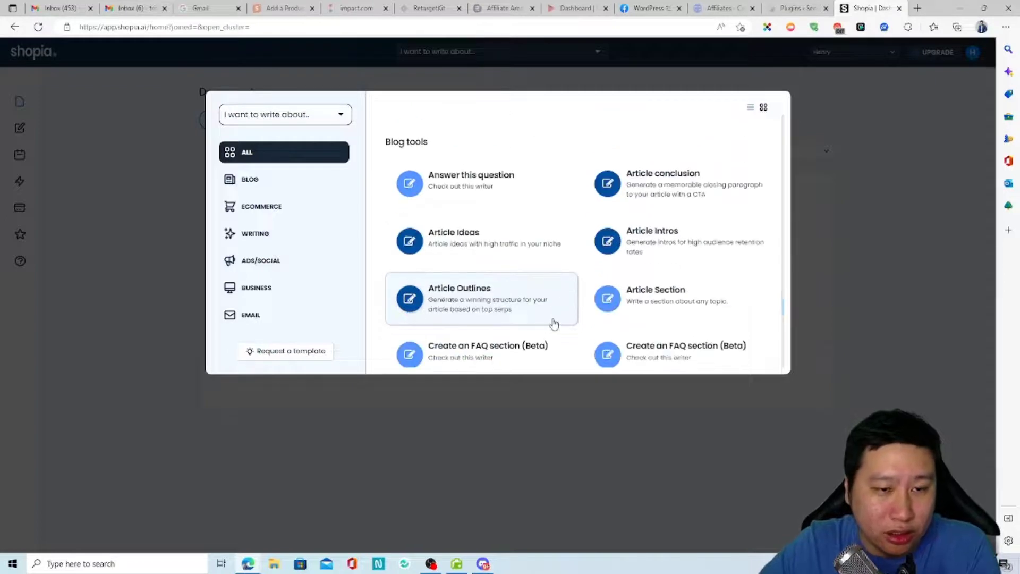
scroll(553, 323, "down", 6)
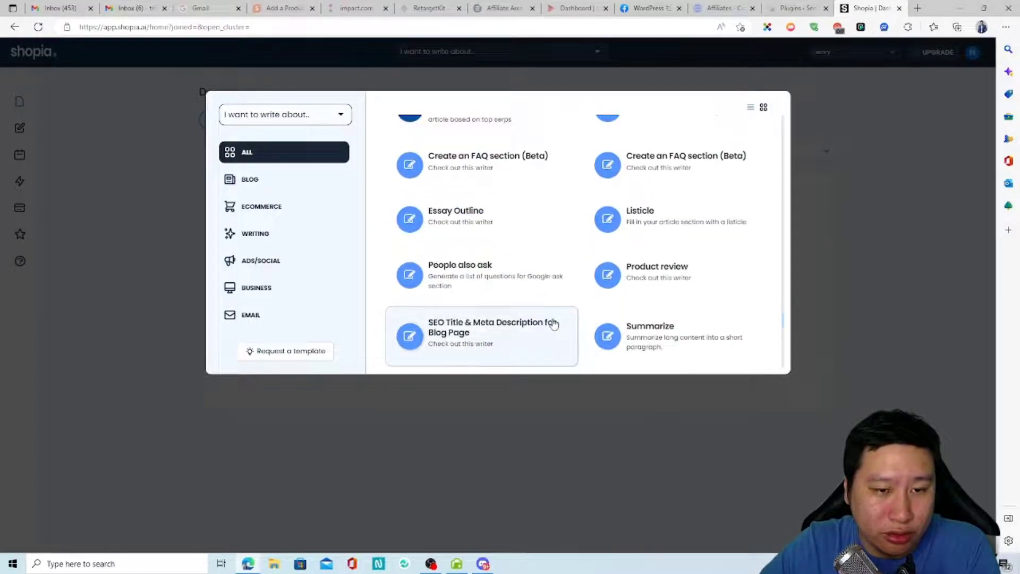
scroll(553, 323, "down", 10)
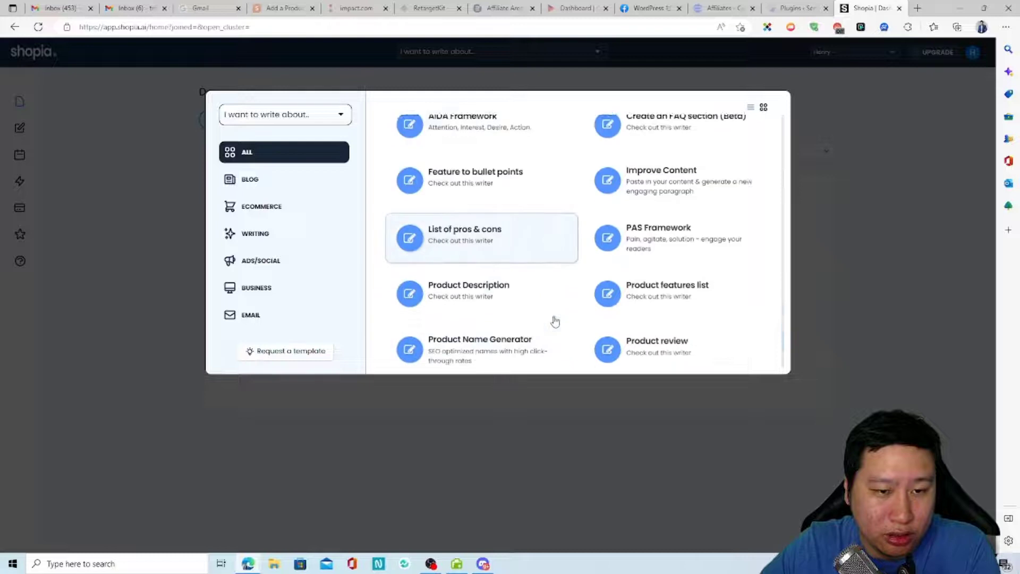
scroll(584, 308, "down", 10)
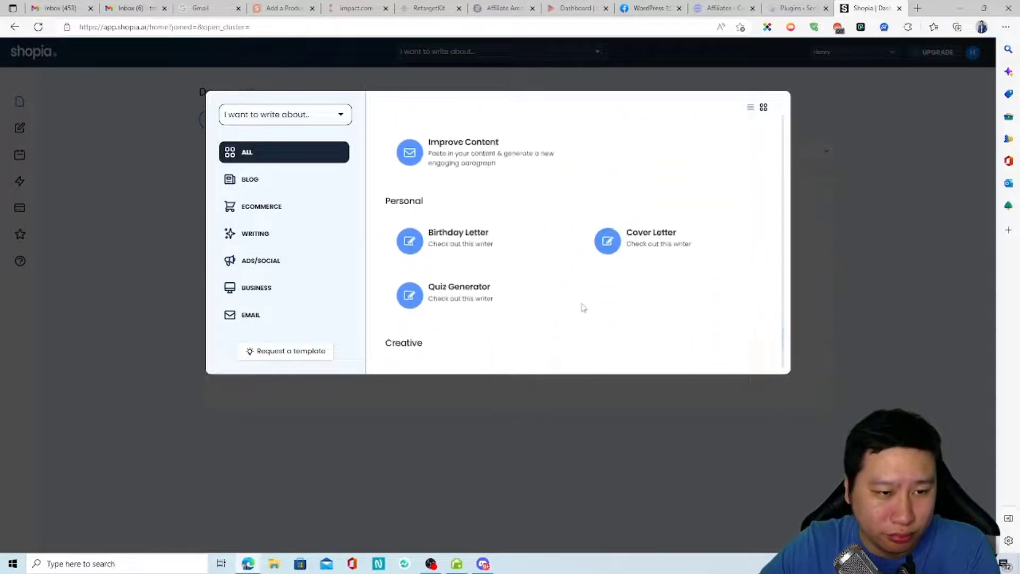
scroll(579, 305, "down", 1)
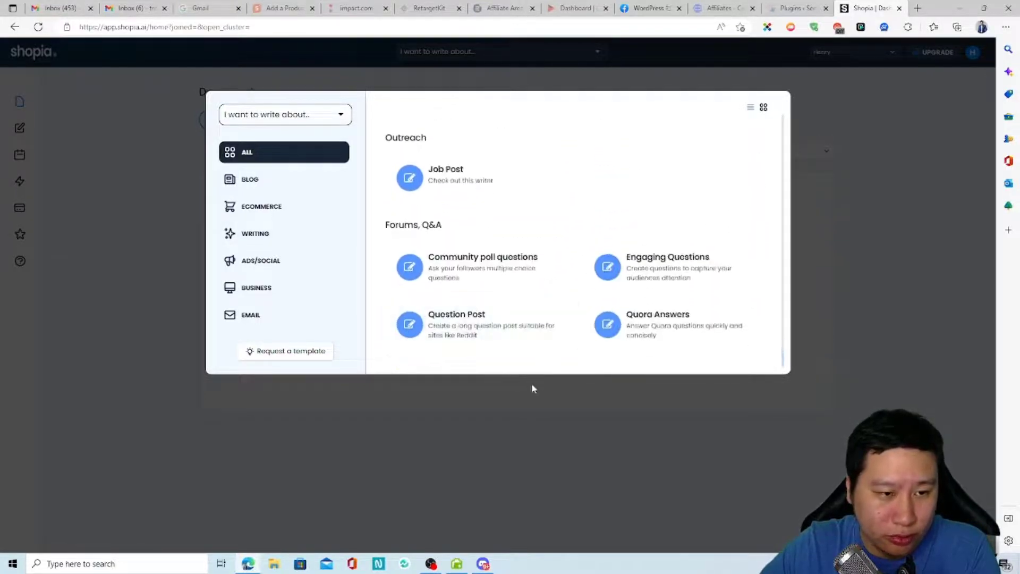
left_click(249, 181)
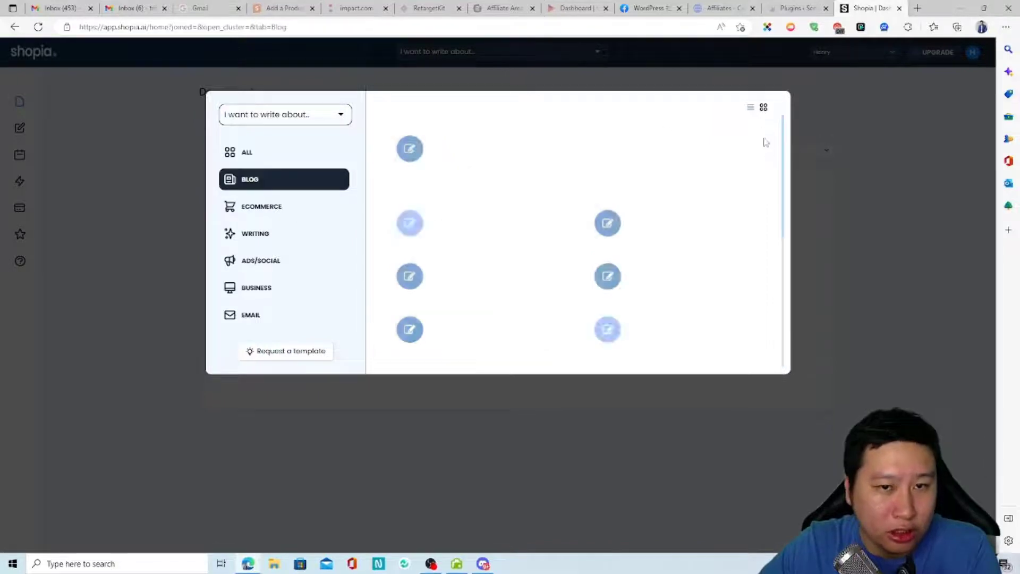
left_click(895, 140)
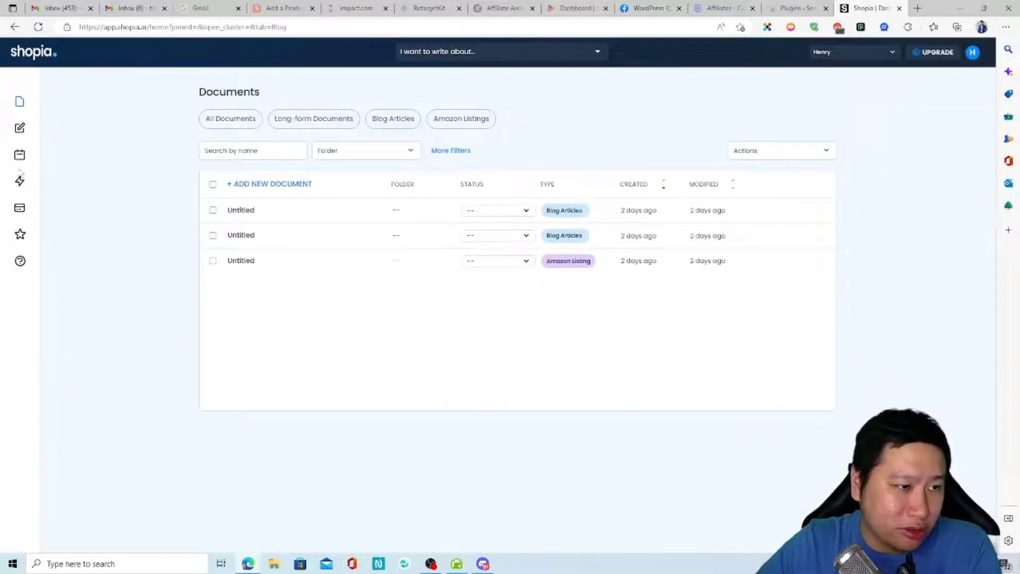
Start a new content cluster in the content planner based on the website decisivemarketer.com
left_click(20, 160)
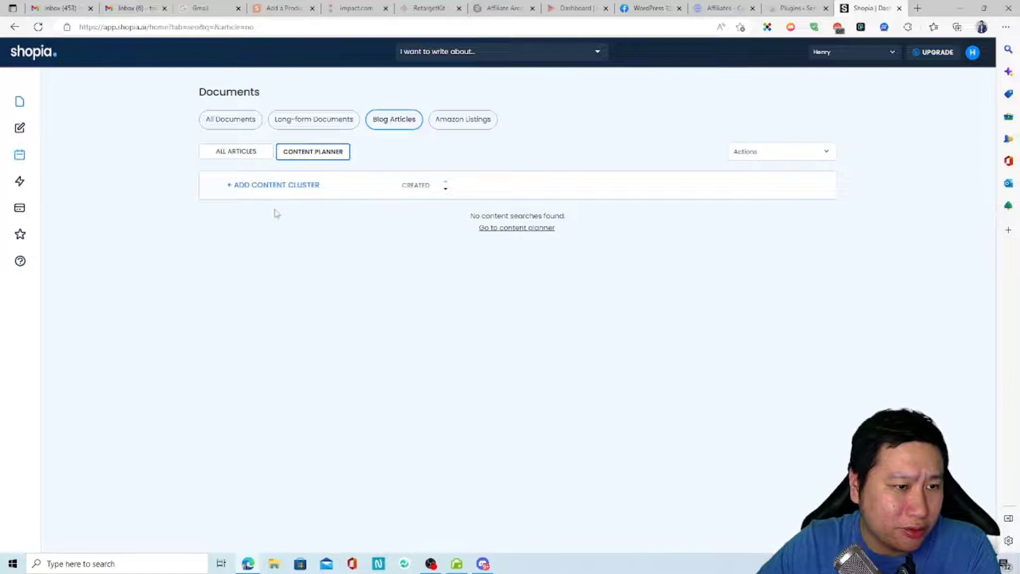
left_click(278, 186)
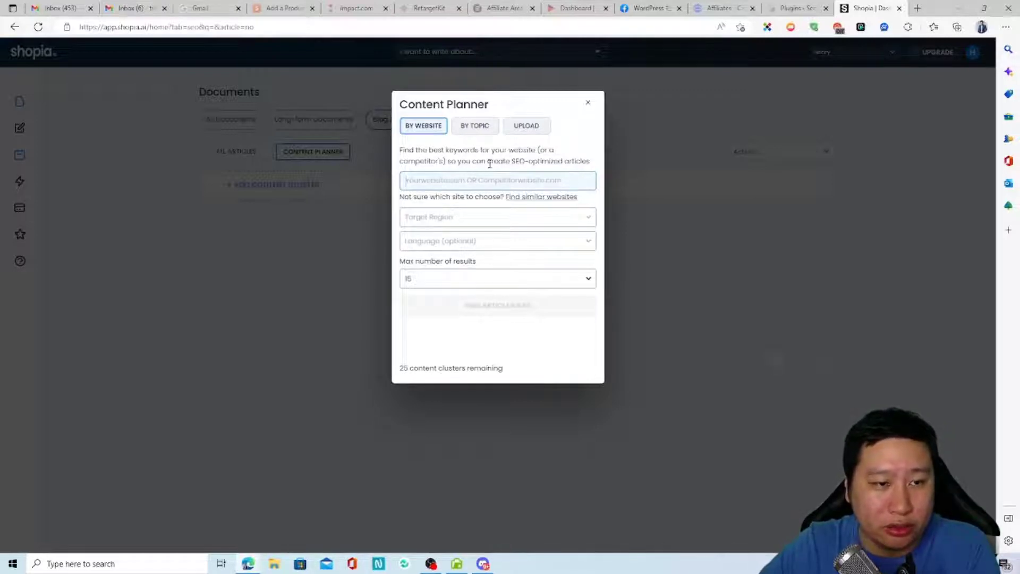
left_click_drag(513, 162, 553, 164)
left_click(522, 164)
left_click(461, 180)
type("au")
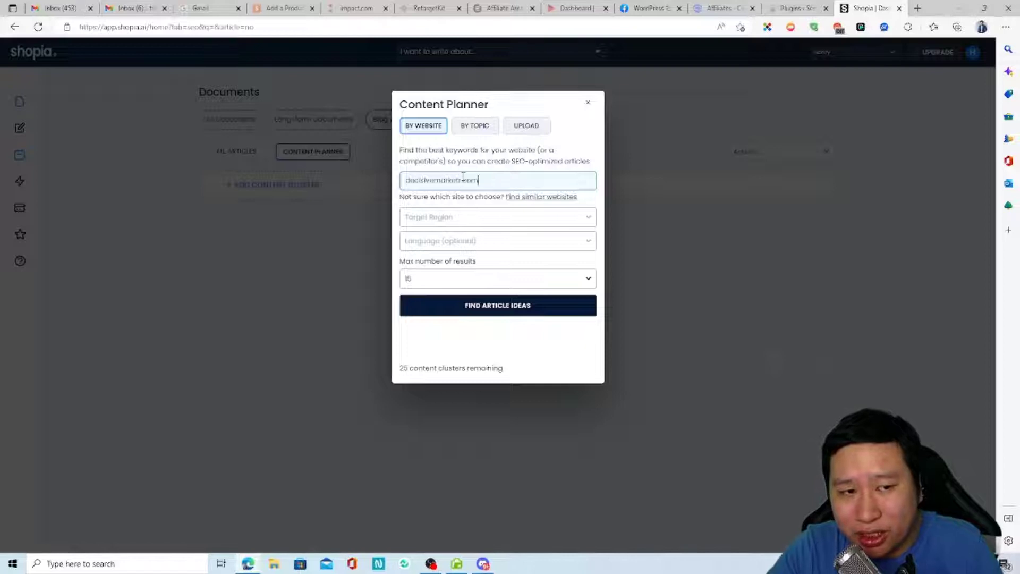
key("BackSpace")
key("BackSpace")
key("BackSpace")
key("BackSpace")
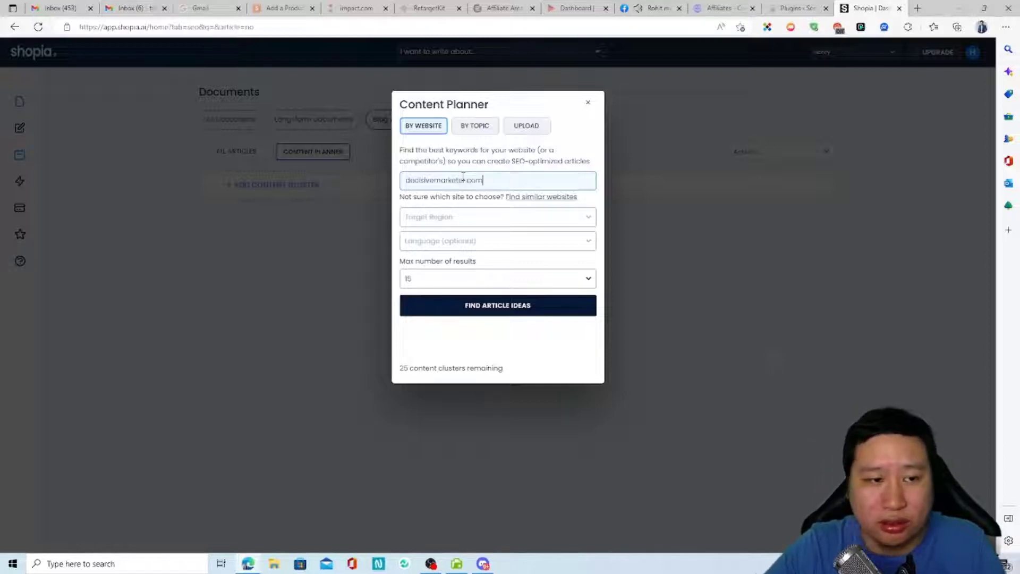
Set the website search's target region to Singapore
left_click(457, 223)
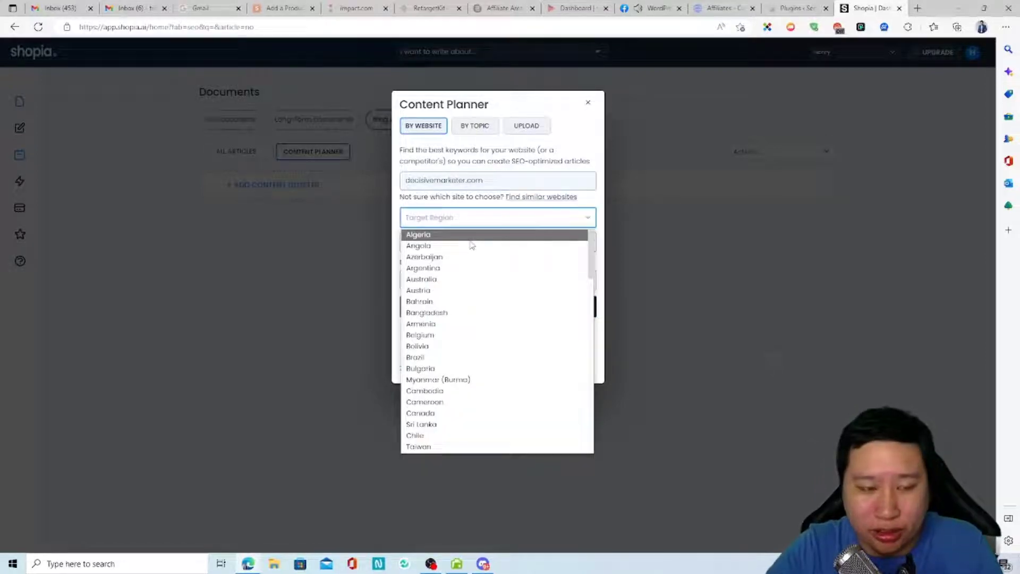
type("g")
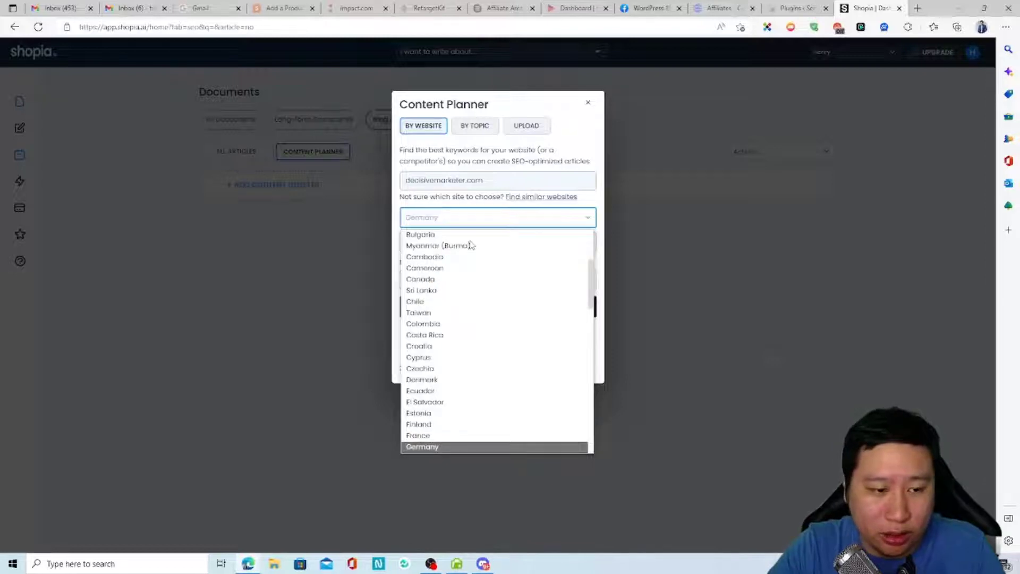
scroll(573, 366, "down", 1)
left_click_drag(591, 285, 602, 209)
left_click(444, 223)
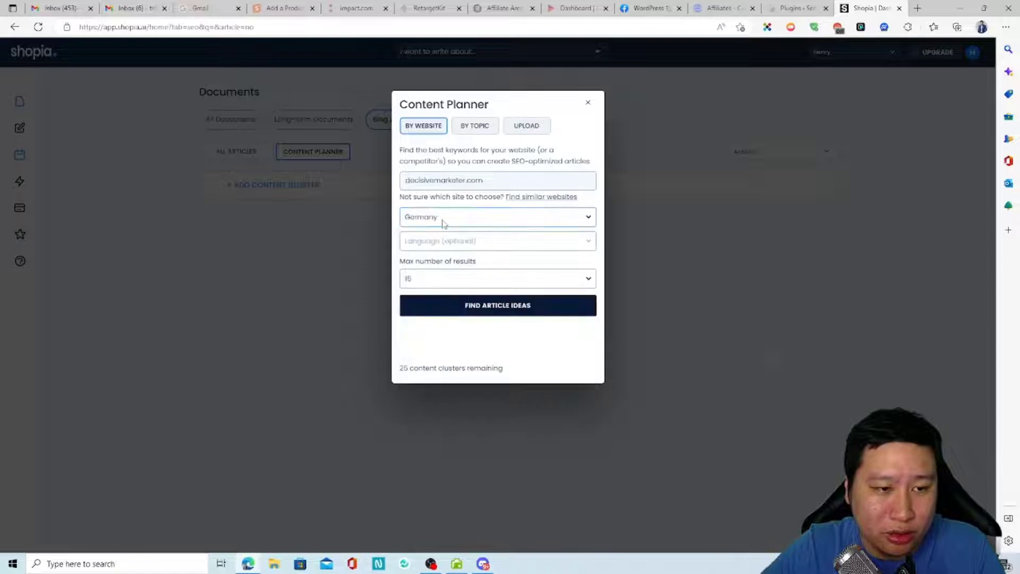
left_click(448, 219)
type("si")
key("Return")
Set the language to English, keep a maximum of 15 results and find article ideas for the website
left_click(455, 244)
left_click(475, 266)
left_click(489, 283)
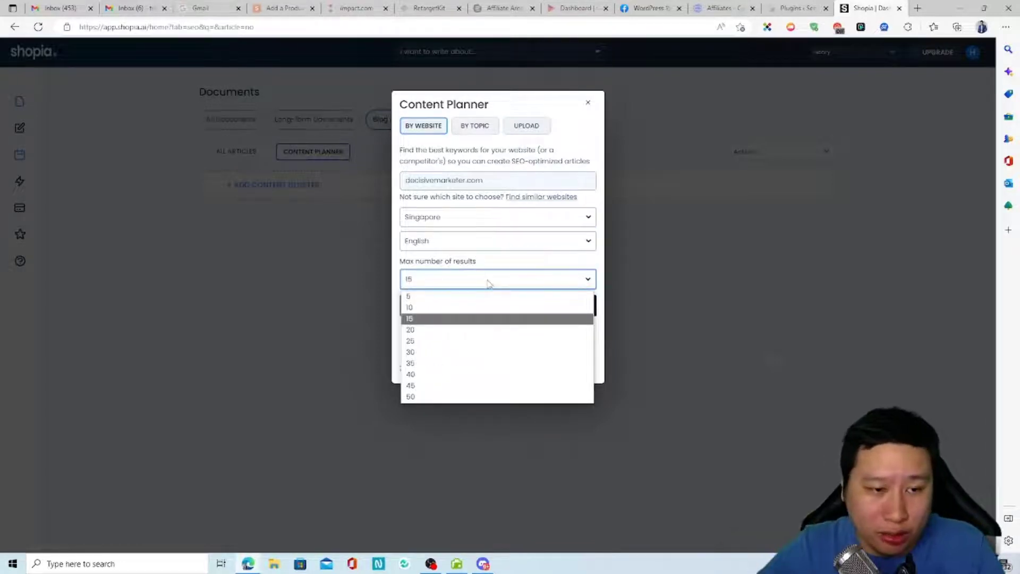
left_click(488, 283)
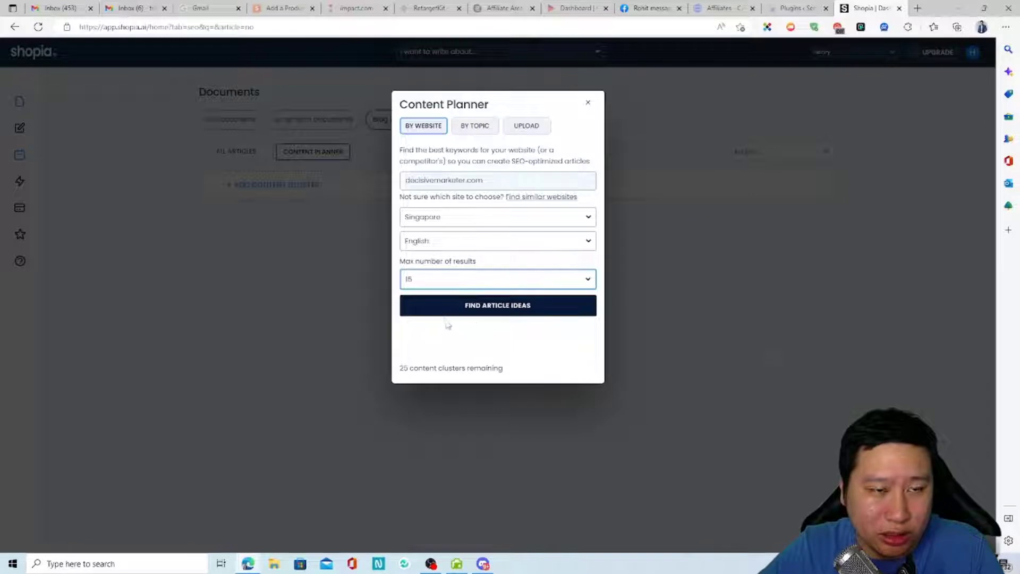
left_click(477, 311)
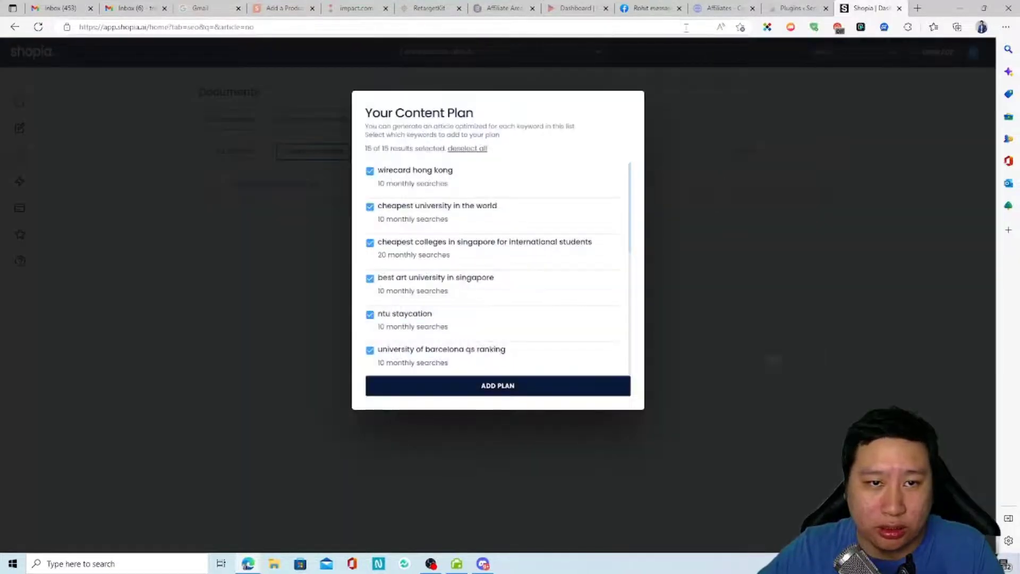
Return to the Shopia page and move it into its own browser window
left_click(656, 8)
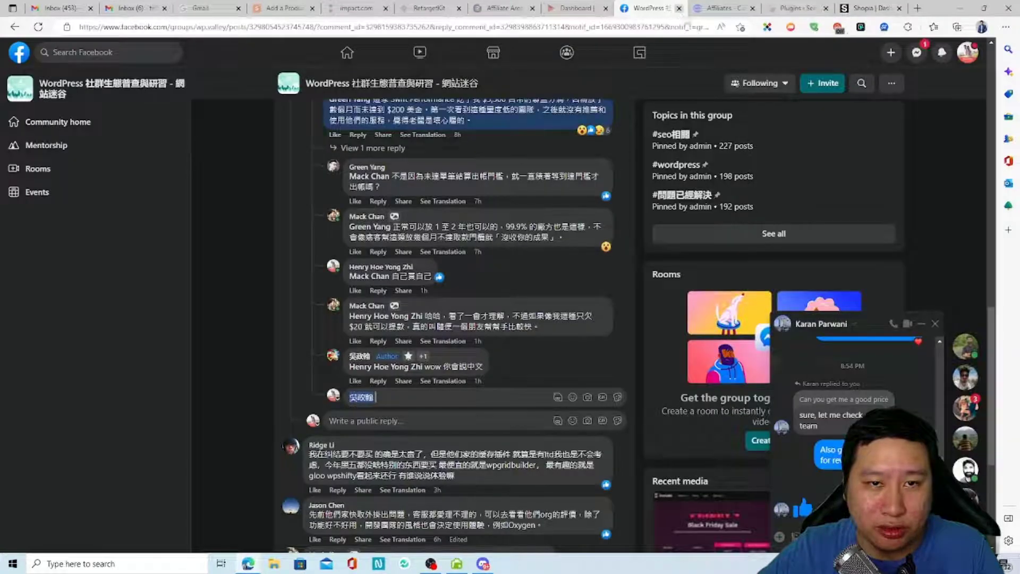
left_click(856, 8)
left_click_drag(857, 8, 716, 74)
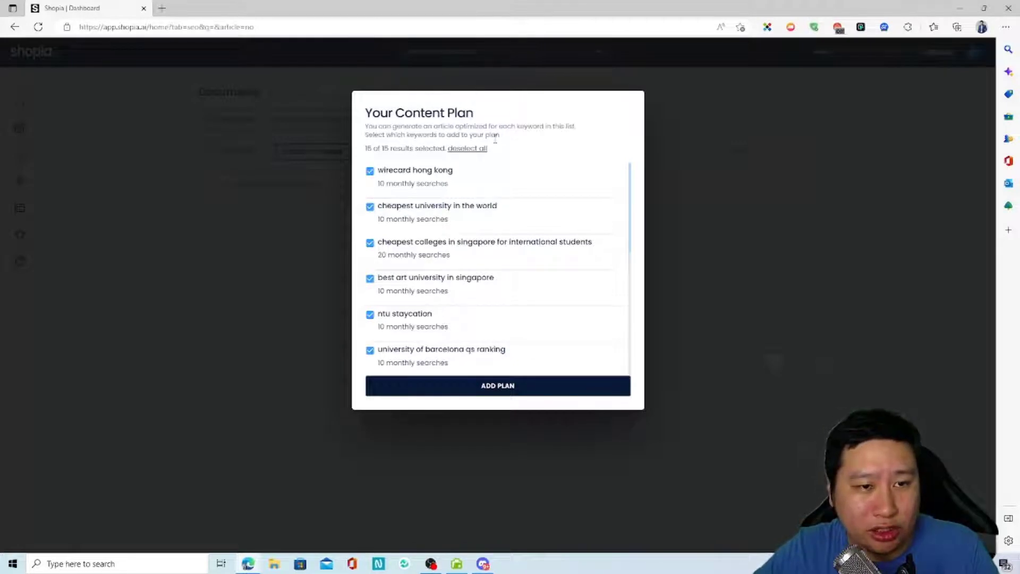
Review the keywords suggested for the website, deselect them all and discard the content plan
scroll(404, 276, "down", 5)
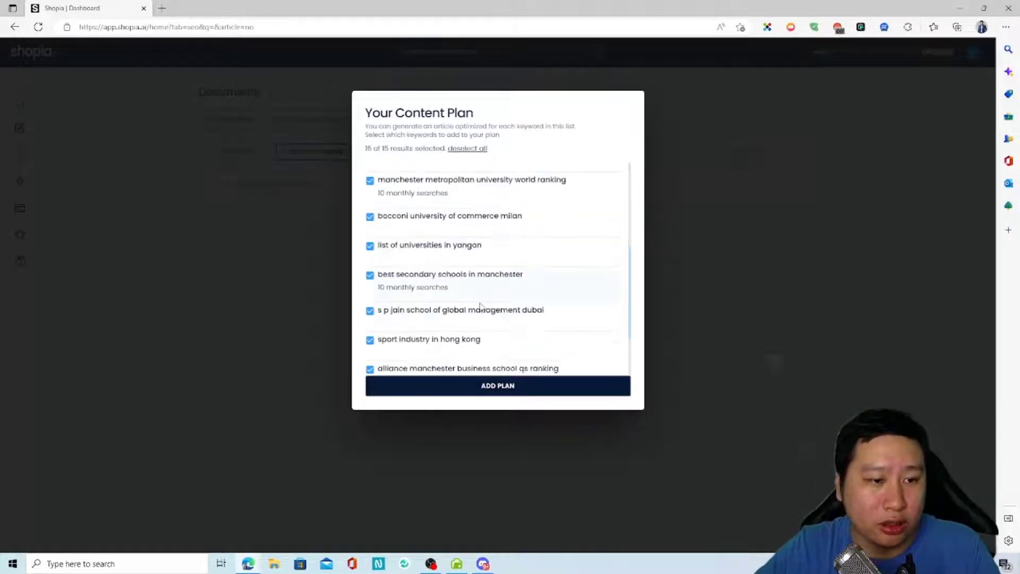
scroll(478, 326, "up", 3)
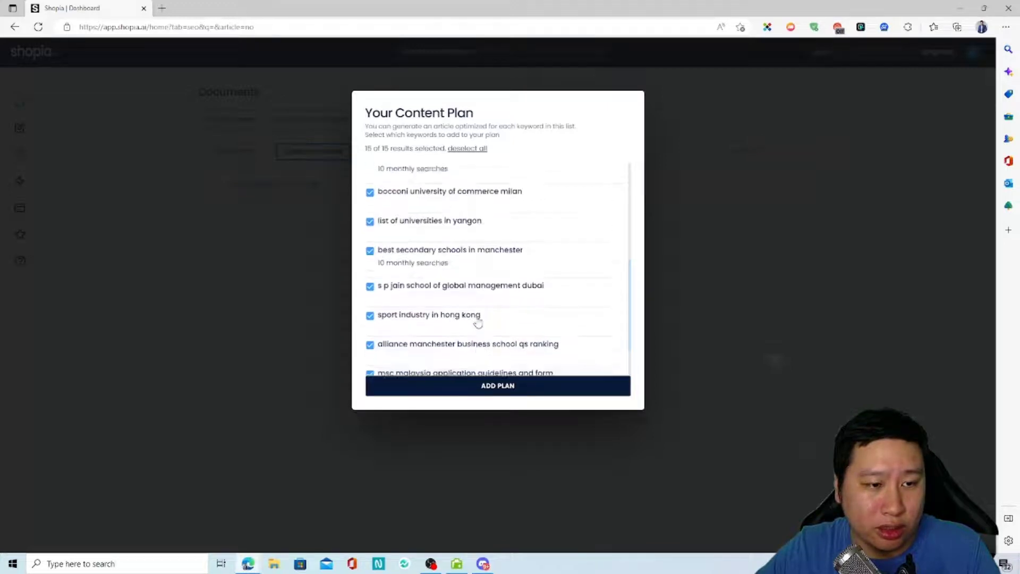
scroll(478, 323, "up", 3)
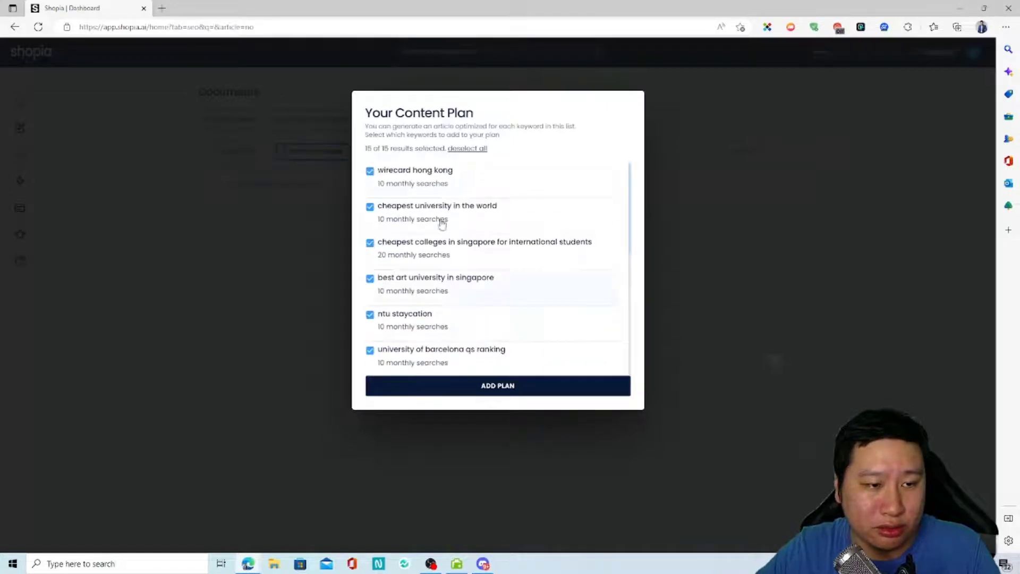
left_click(461, 149)
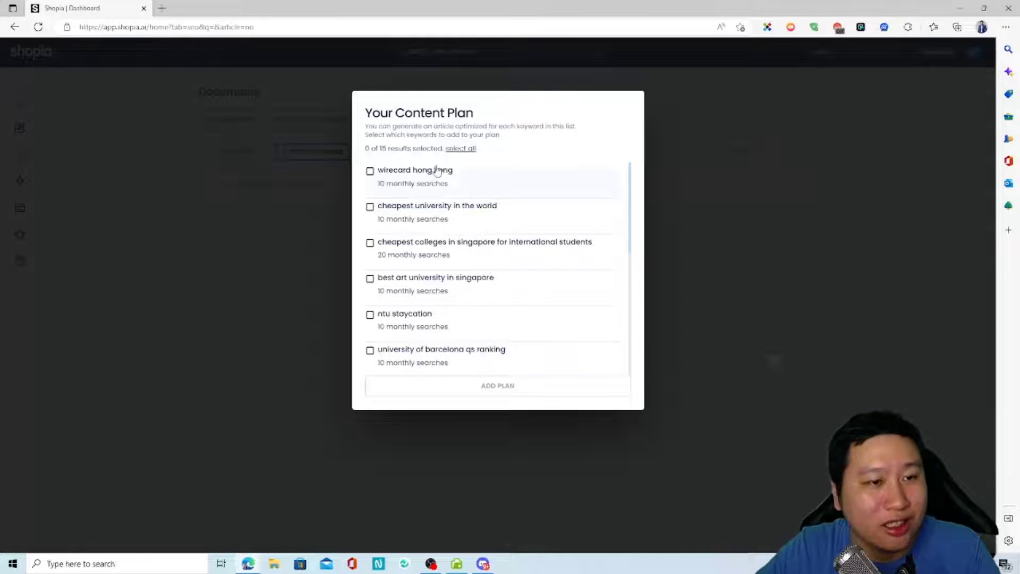
left_click(647, 234)
Switch the content planner to topic-based planning with the topic AI Writing Software and target region Singapore
left_click(473, 128)
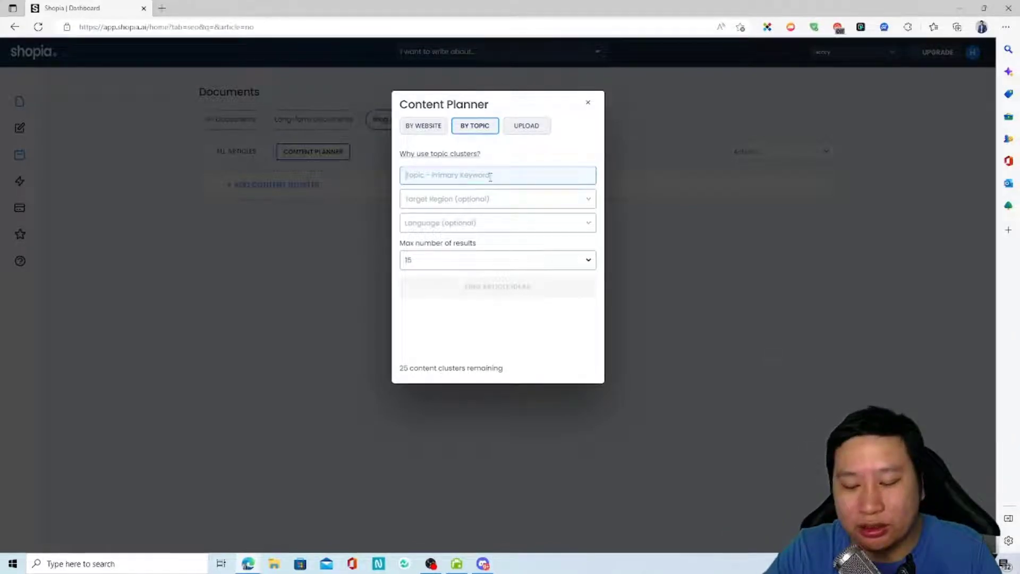
type("AI Writing S")
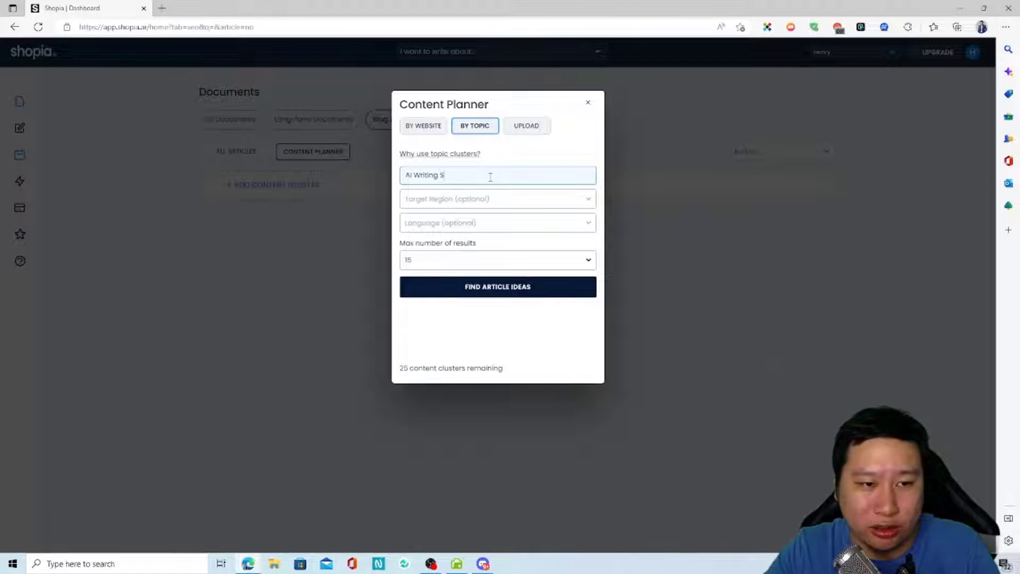
left_click(500, 201)
type("si")
key("Return")
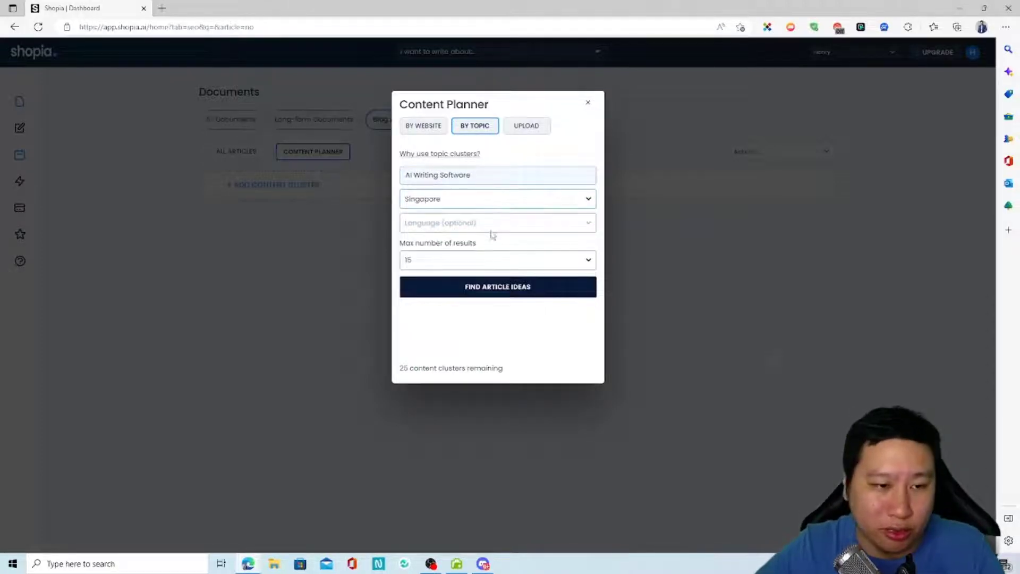
Set the topic search's language to English, keep a maximum of 15 results and find article ideas
left_click(493, 223)
left_click(484, 249)
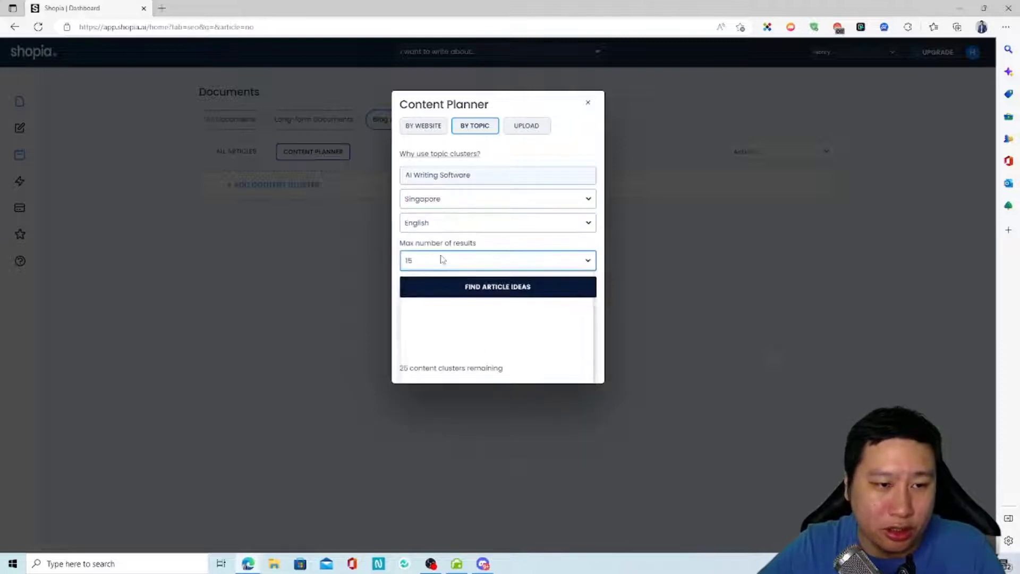
left_click(444, 260)
left_click(444, 300)
left_click(454, 286)
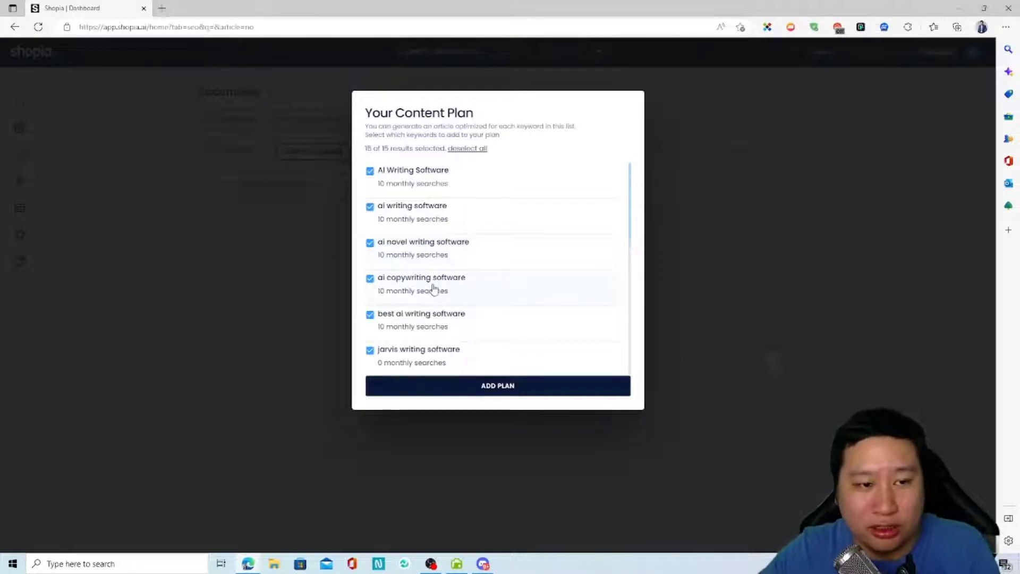
Review the suggested AI writing software keywords, add the plan with all of them selected and dismiss the notification
scroll(517, 269, "down", 6)
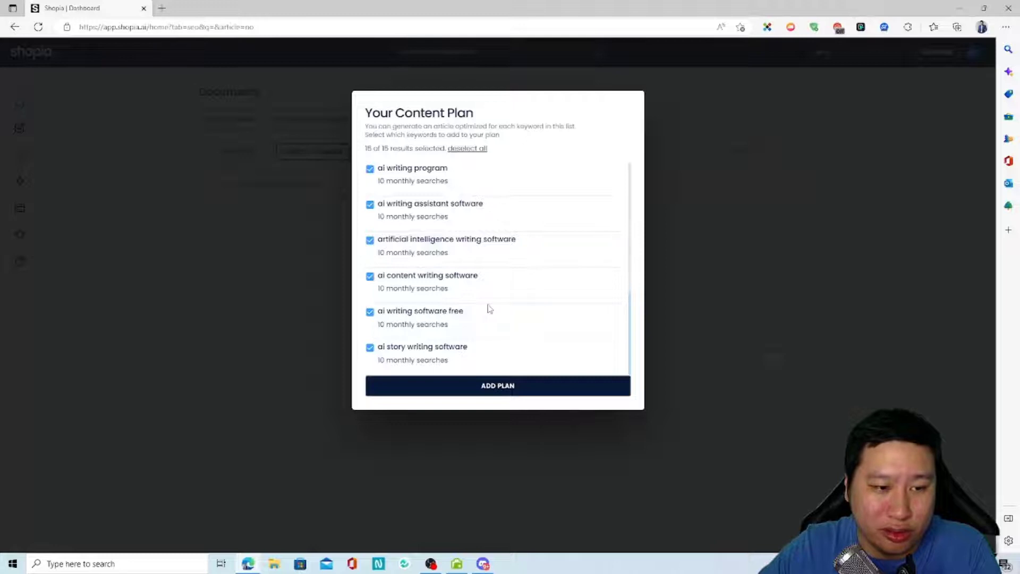
scroll(432, 303, "up", 5)
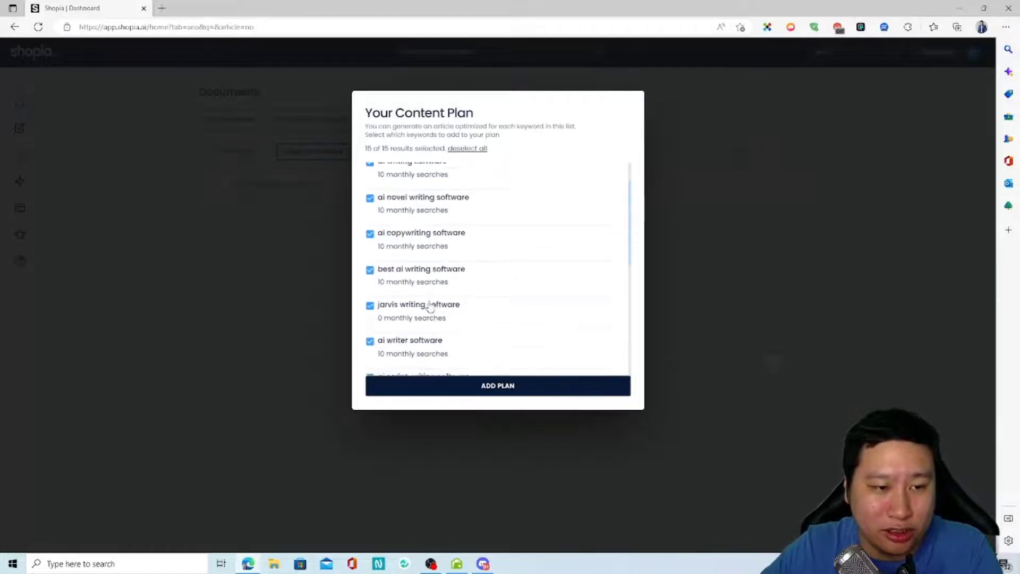
scroll(425, 313, "up", 2)
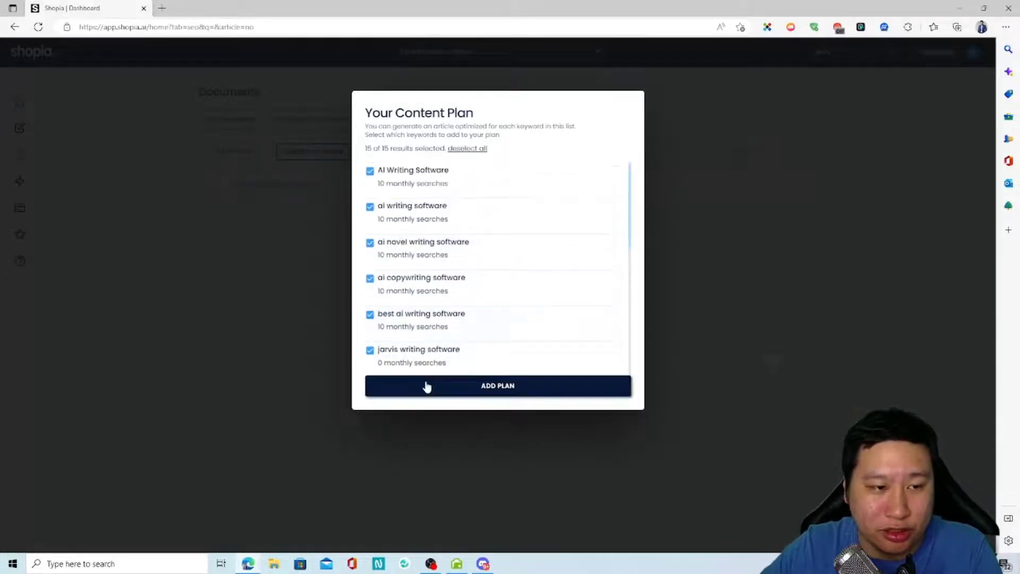
left_click(458, 384)
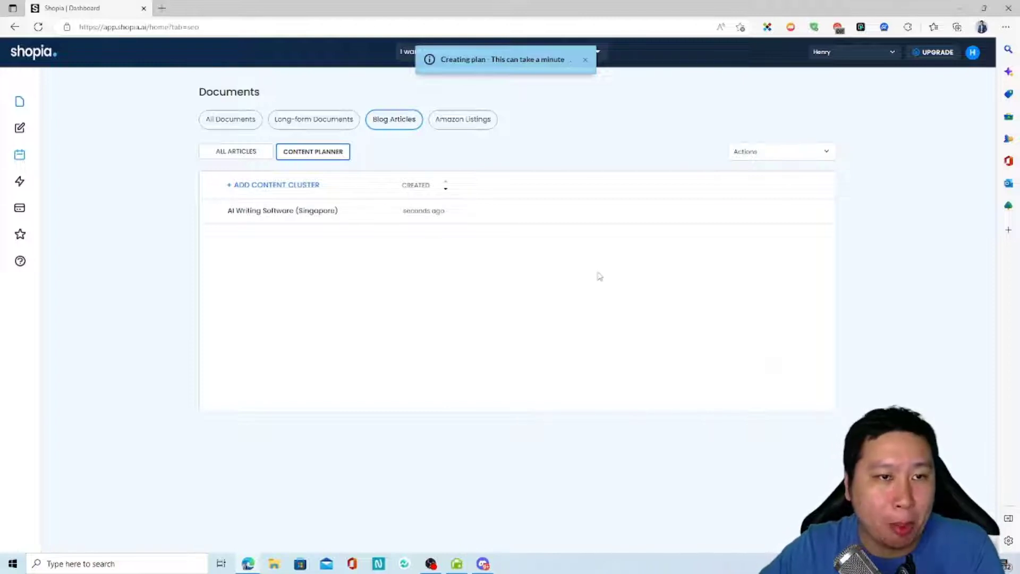
left_click(585, 60)
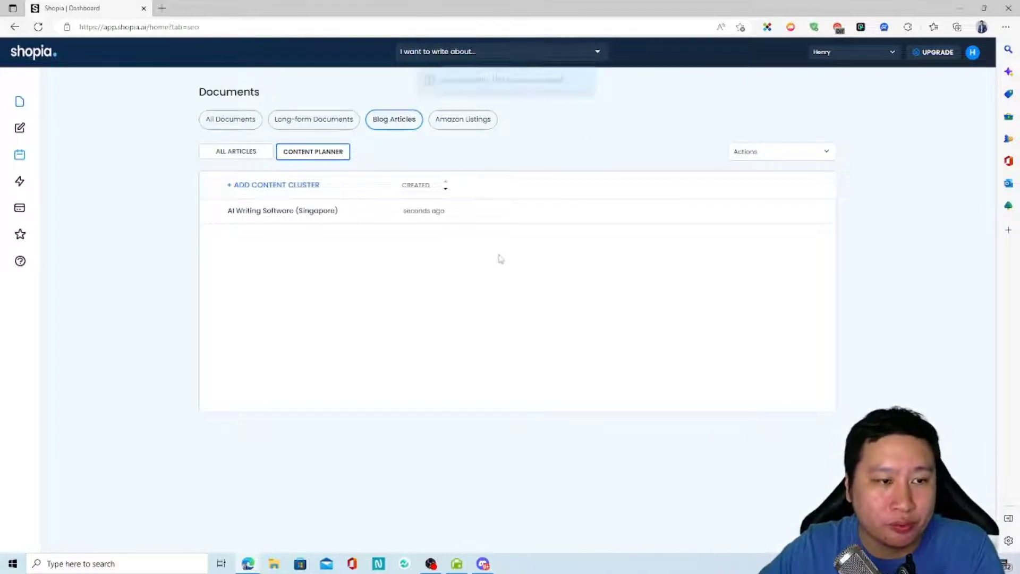
Open the AI Writing Software (Singapore) content cluster and look at the status options of its first article
left_click(312, 215)
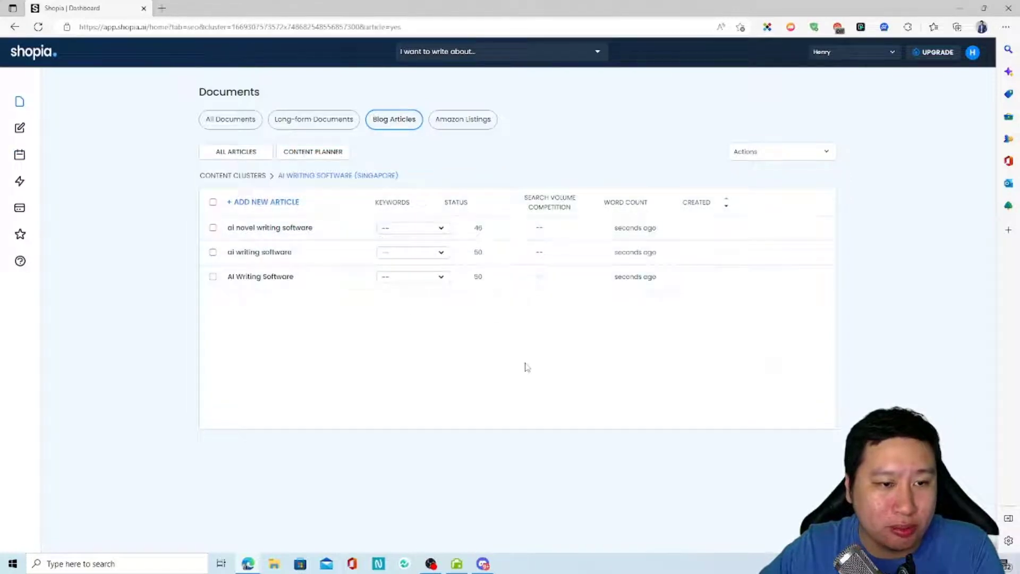
left_click(433, 229)
left_click(434, 297)
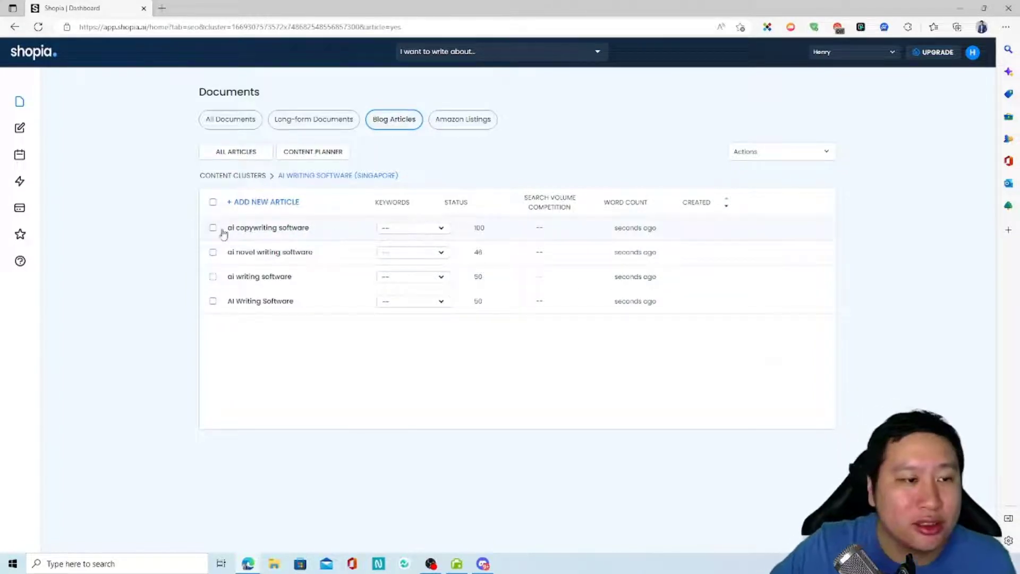
Open the ai copywriting software article, check its editor and the list of writing templates, and return to the content cluster
left_click(280, 232)
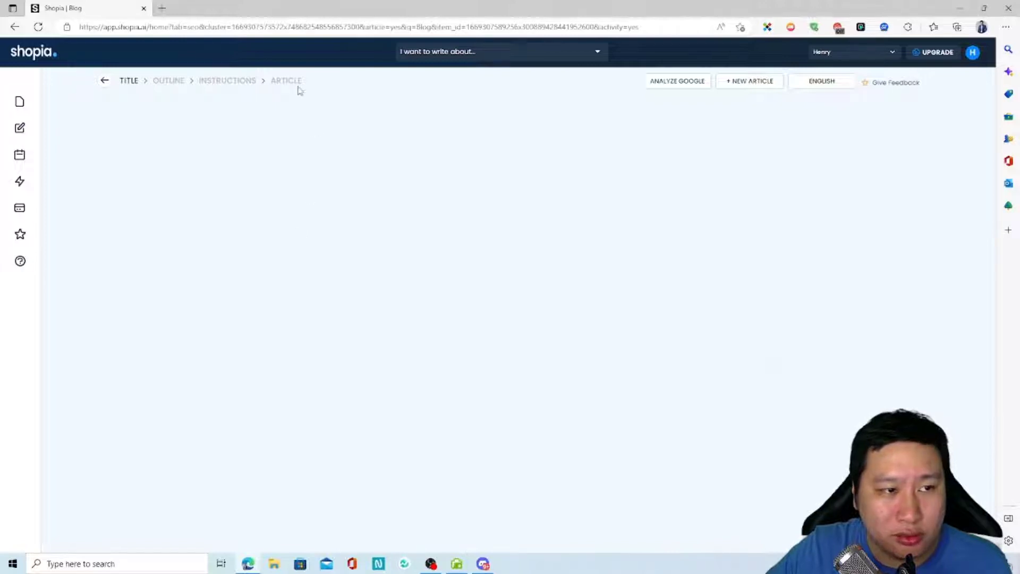
left_click(426, 51)
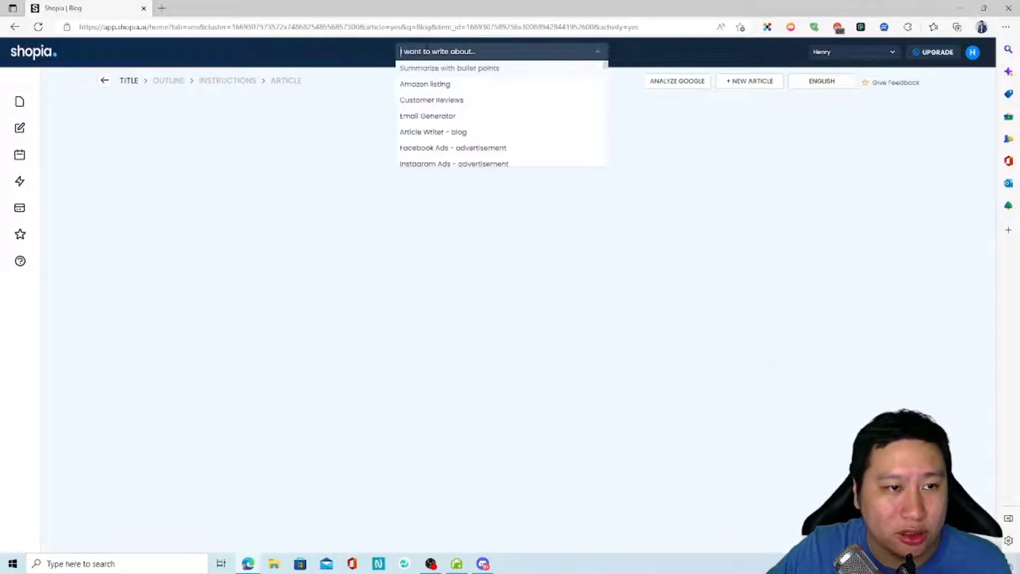
left_click(369, 175)
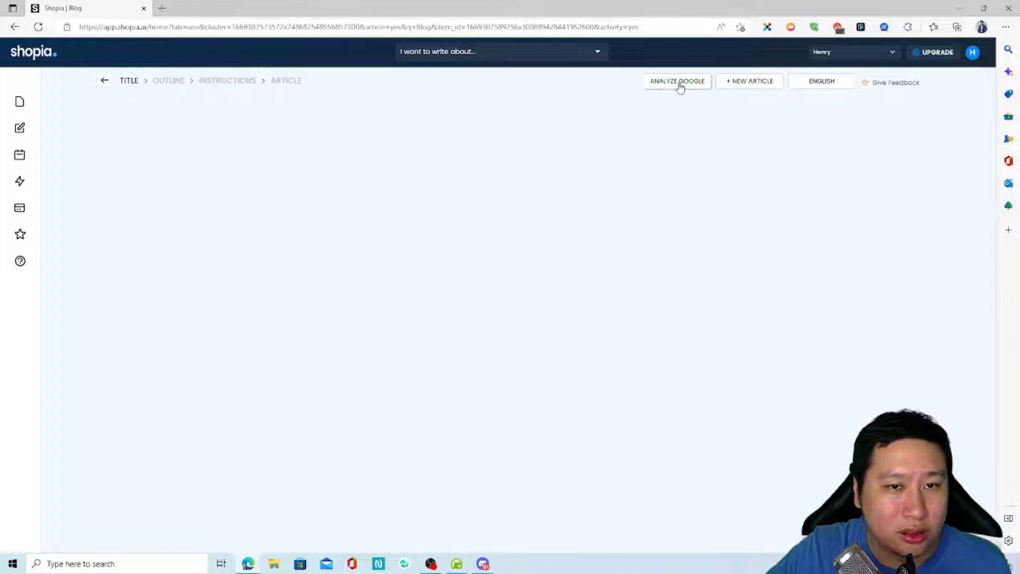
left_click(15, 27)
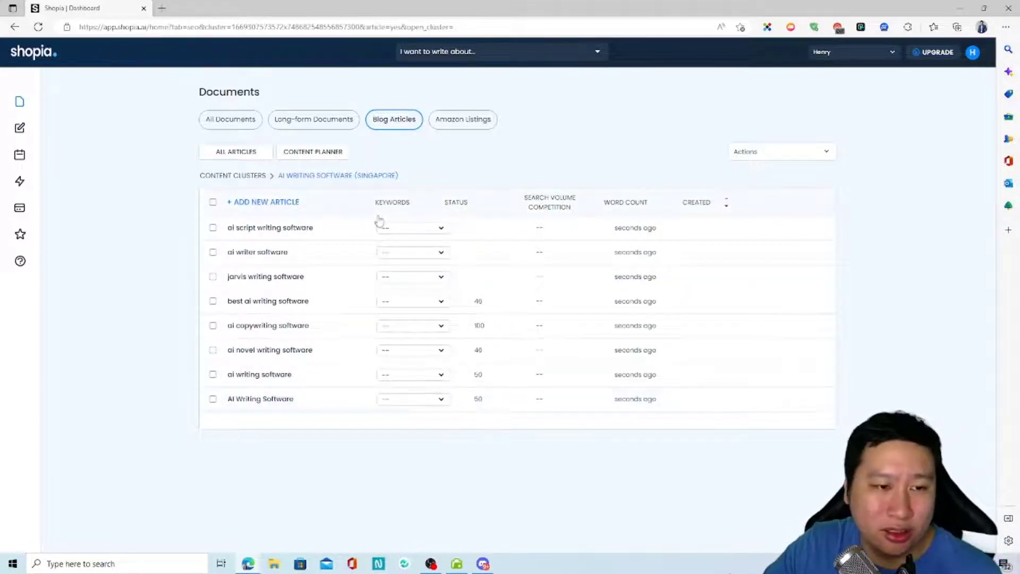
Recheck the ai copywriting software article's editor, go back to the cluster and look through its list of articles
left_click(384, 228)
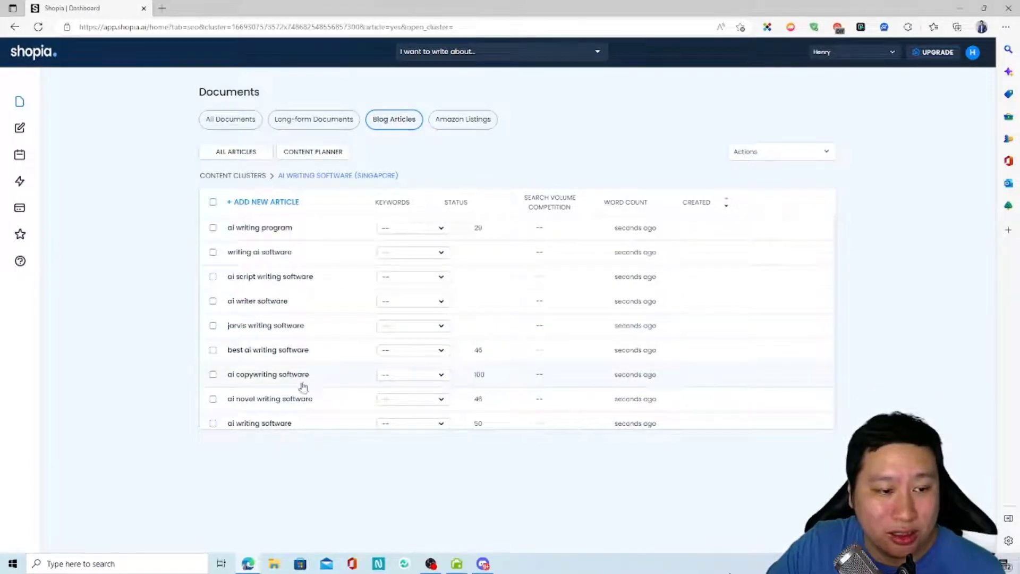
left_click(291, 375)
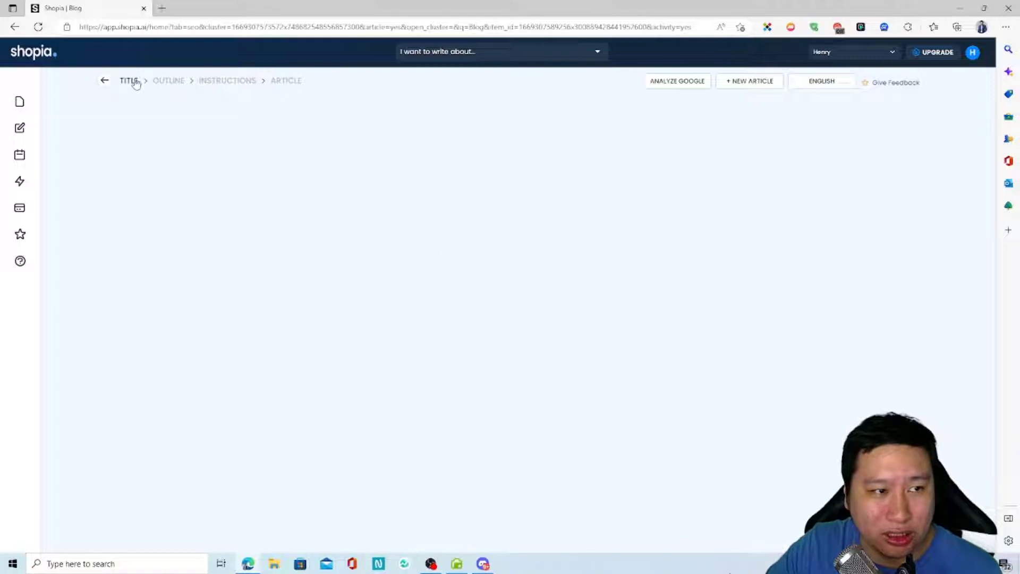
left_click(104, 80)
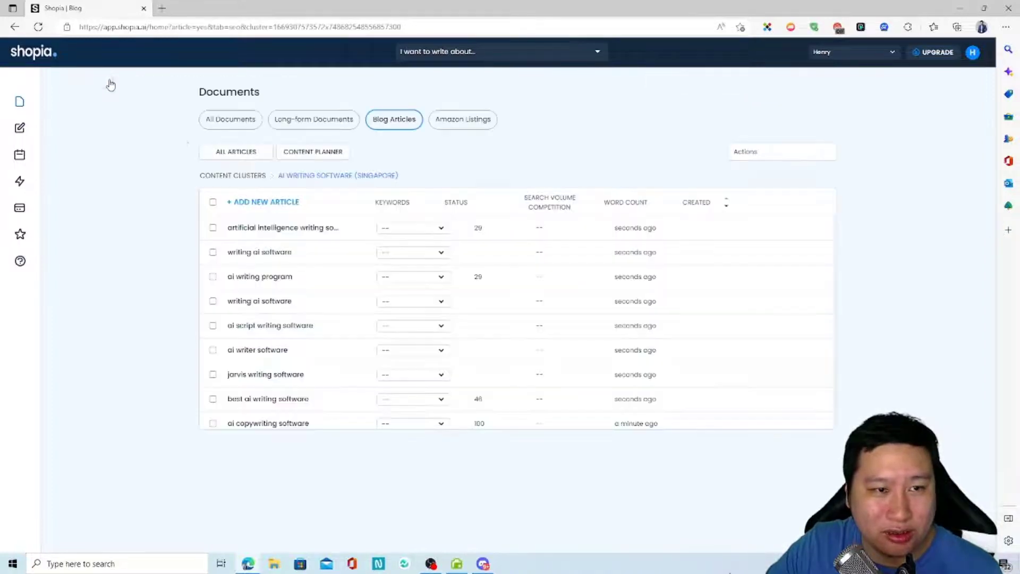
scroll(446, 321, "down", 2)
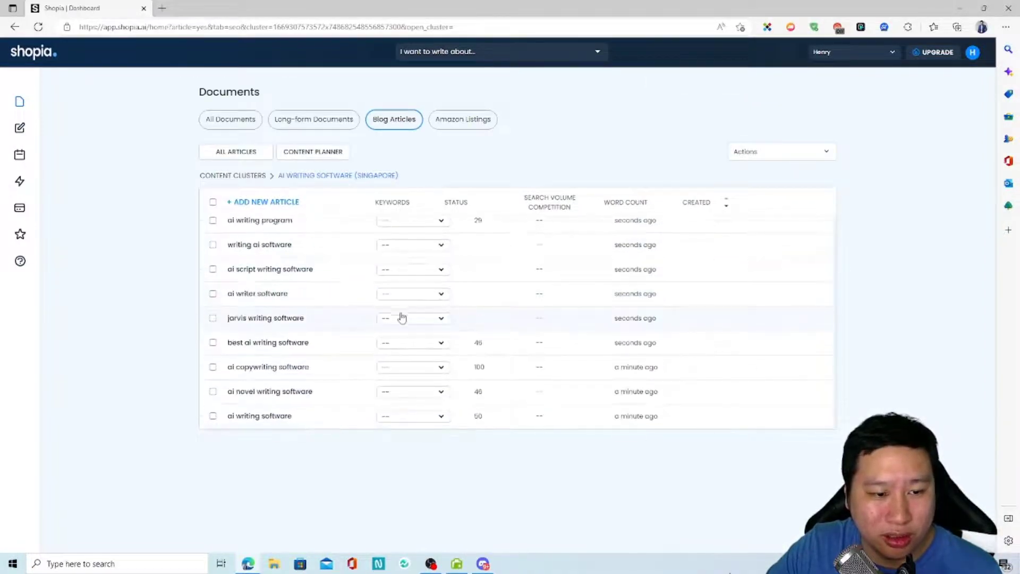
scroll(402, 315, "up", 3)
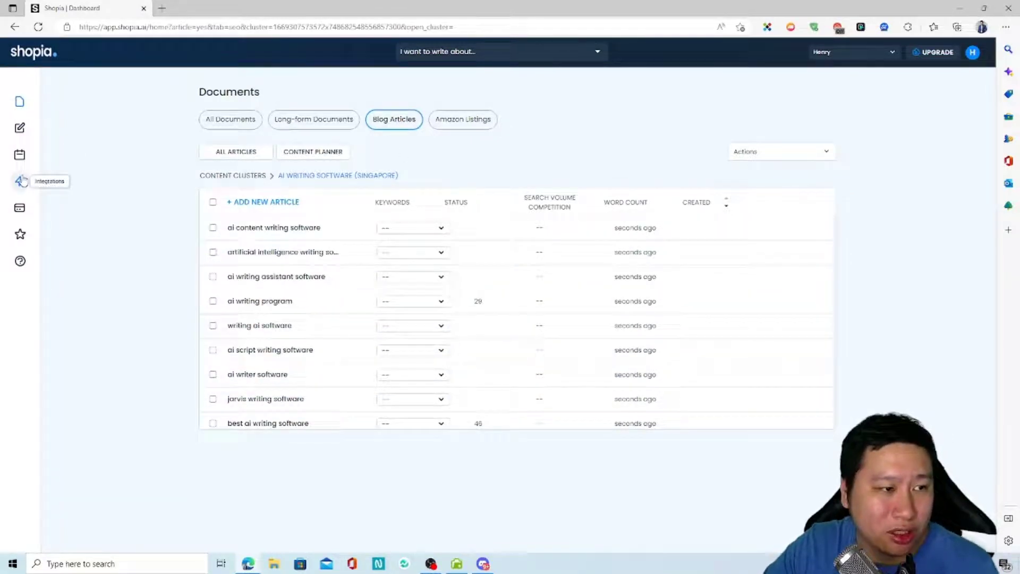
right_click(21, 184)
right_click(25, 187)
left_click(100, 139)
left_click(148, 27)
left_click_drag(146, 29, 79, 28)
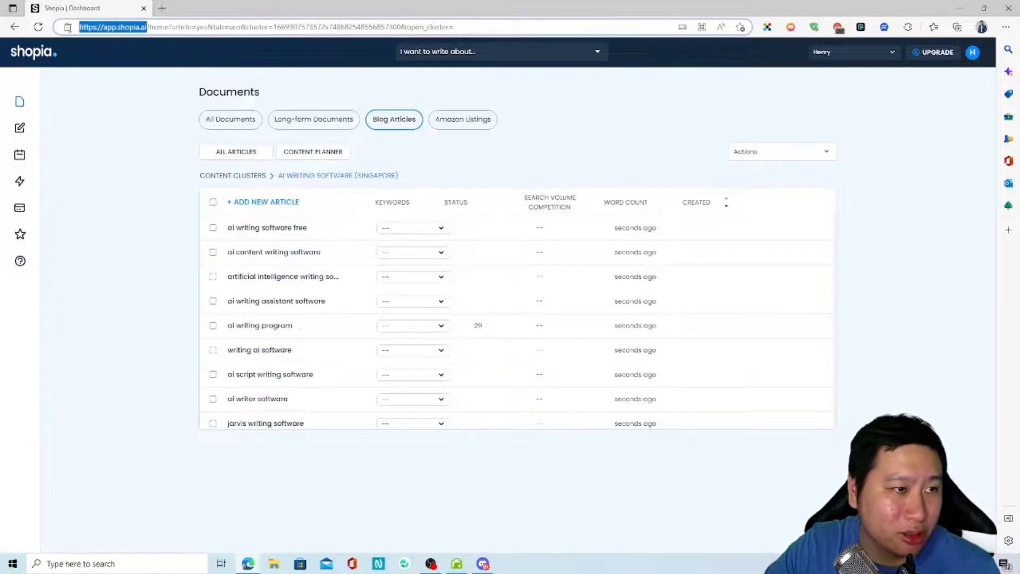
right_click(112, 29)
left_click(138, 131)
left_click(162, 8)
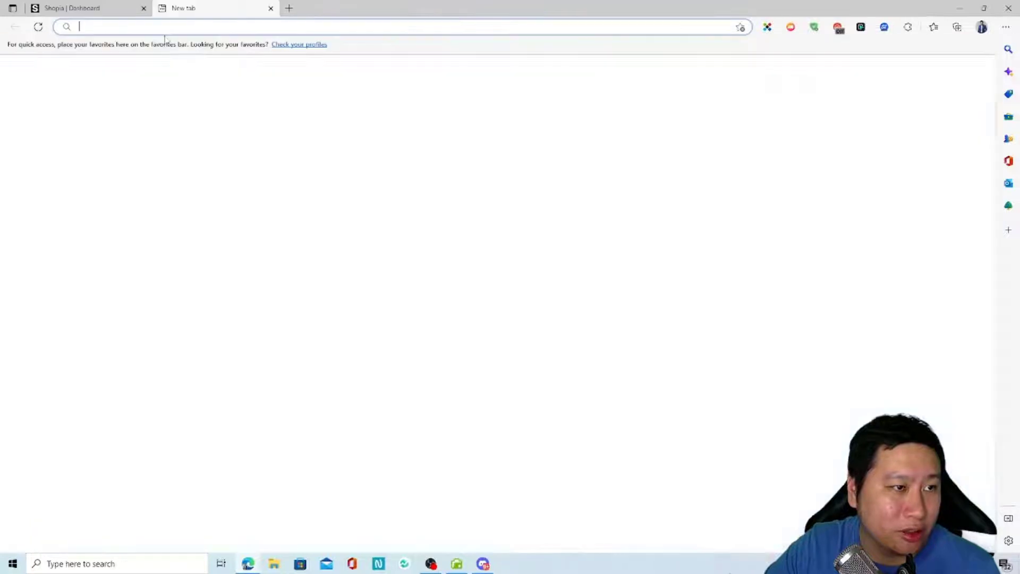
right_click(175, 27)
left_click(202, 128)
key("Return")
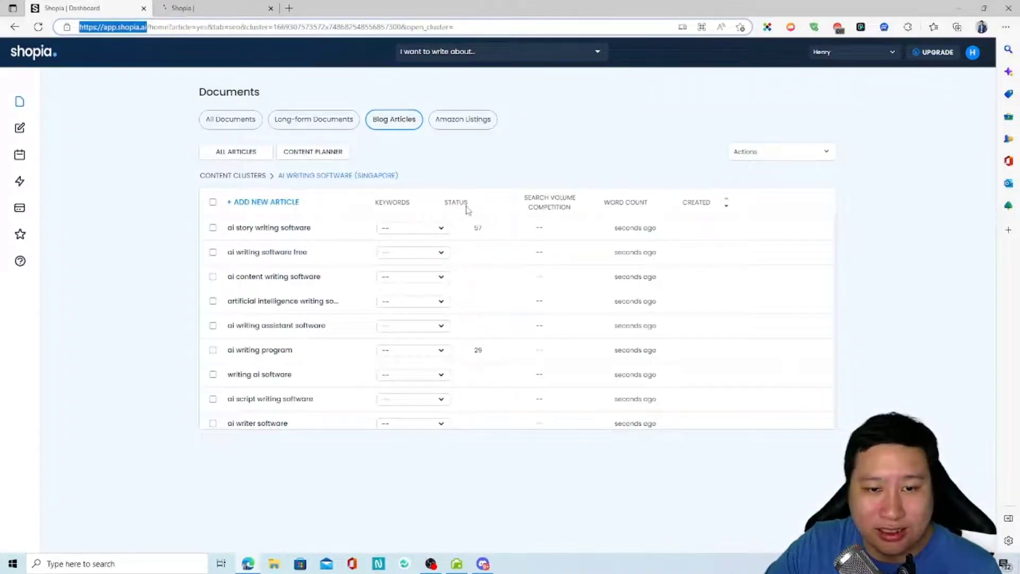
Look over the cluster's article list, and open the Integrations page in the second dashboard tab
scroll(433, 225, "down", 1)
scroll(398, 340, "down", 3)
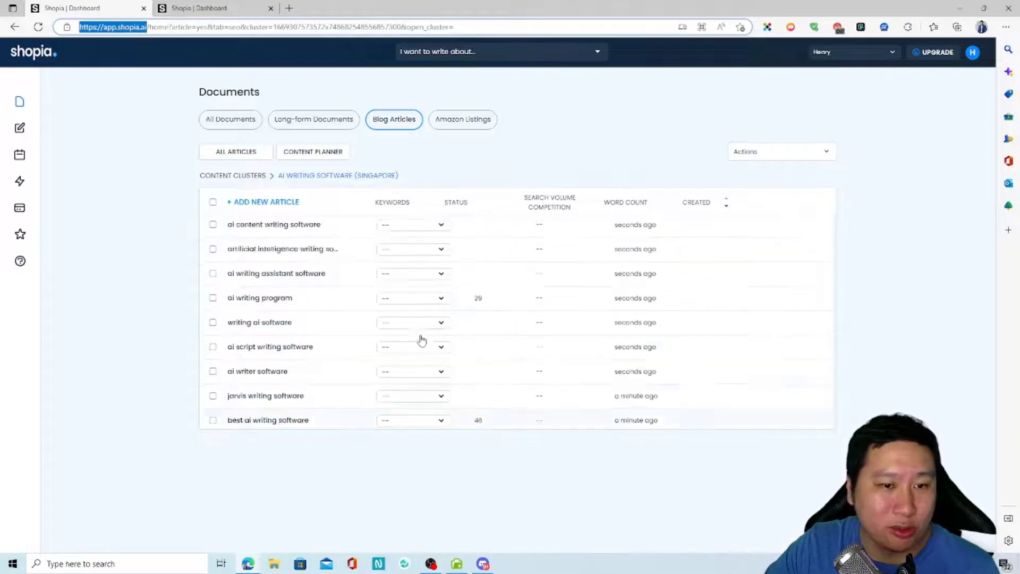
left_click(223, 7)
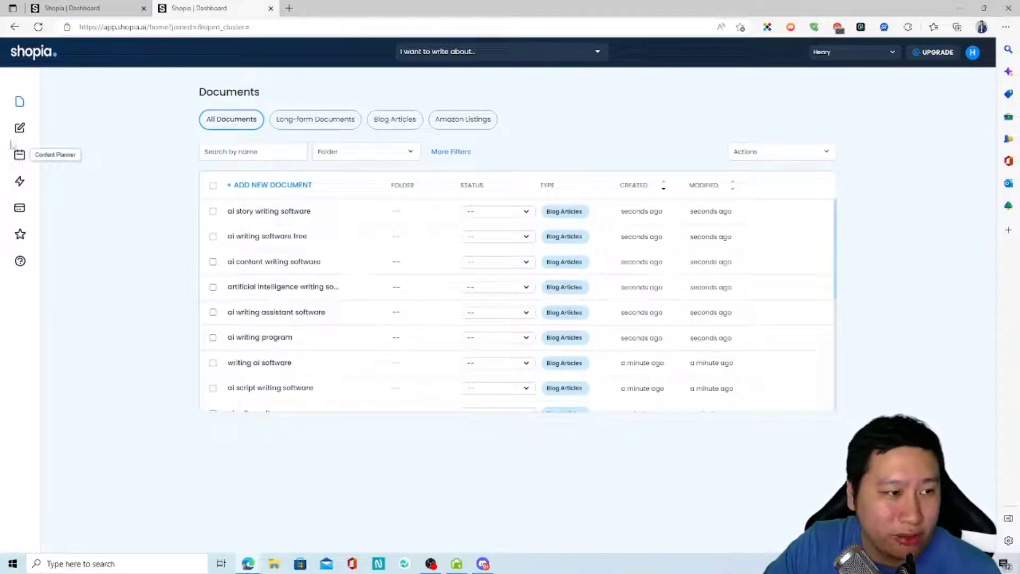
left_click(19, 181)
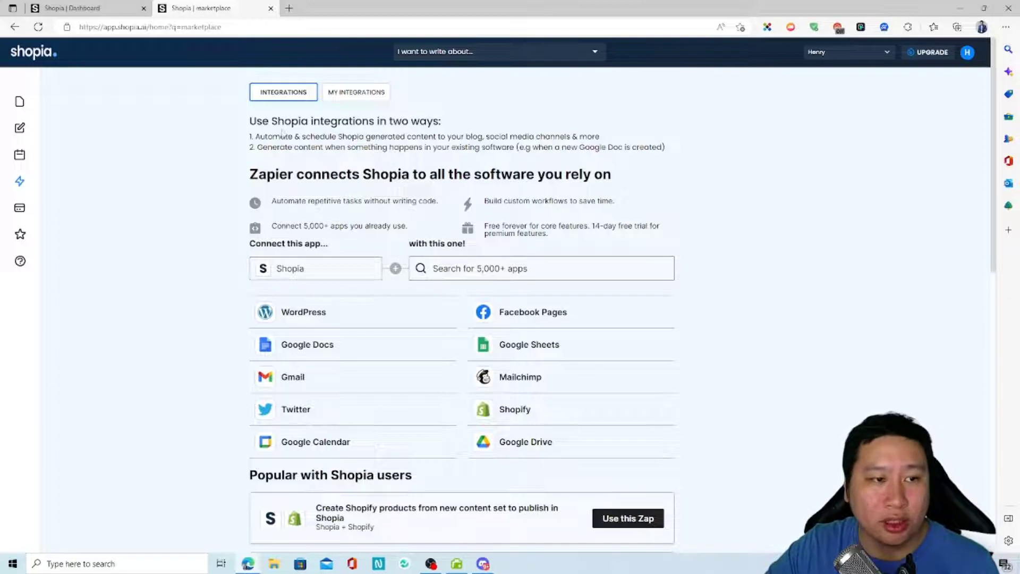
Read the introduction to Shopia's integrations and look through the connectable apps and popular Zaps
left_click_drag(255, 137, 606, 137)
left_click(747, 247)
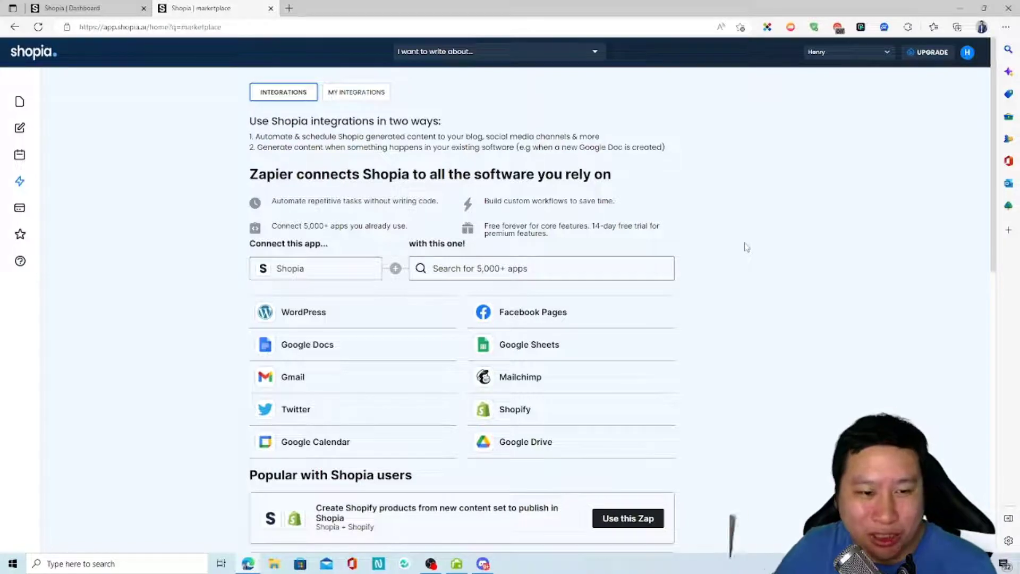
left_click_drag(251, 120, 671, 165)
scroll(753, 294, "down", 7)
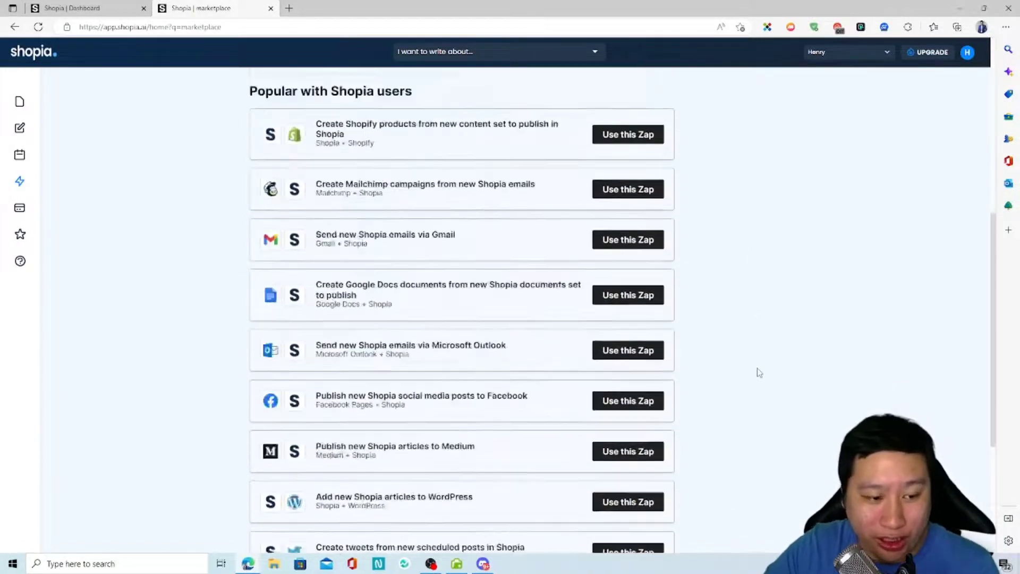
scroll(759, 371, "up", 7)
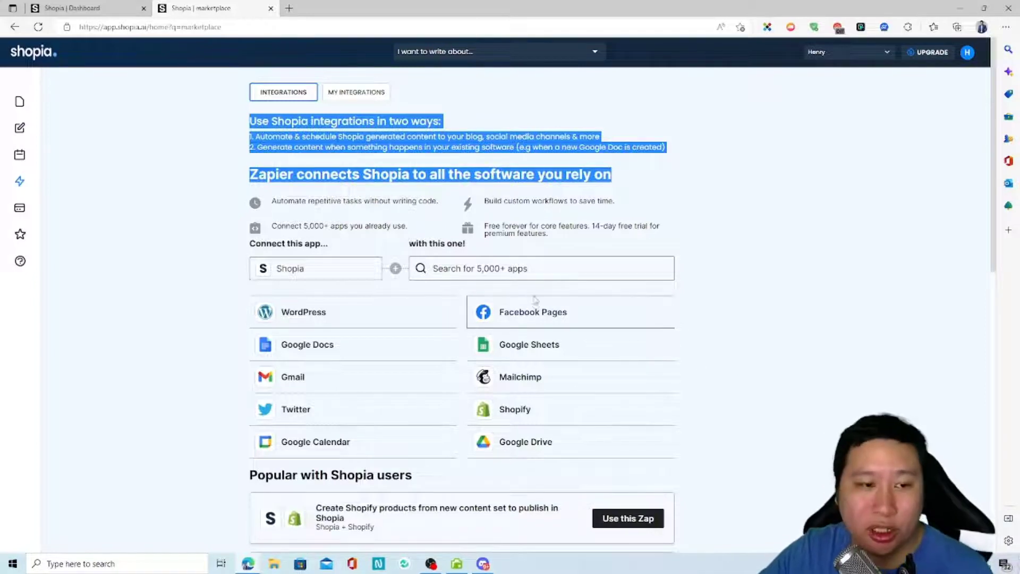
scroll(659, 366, "down", 10)
scroll(672, 361, "up", 8)
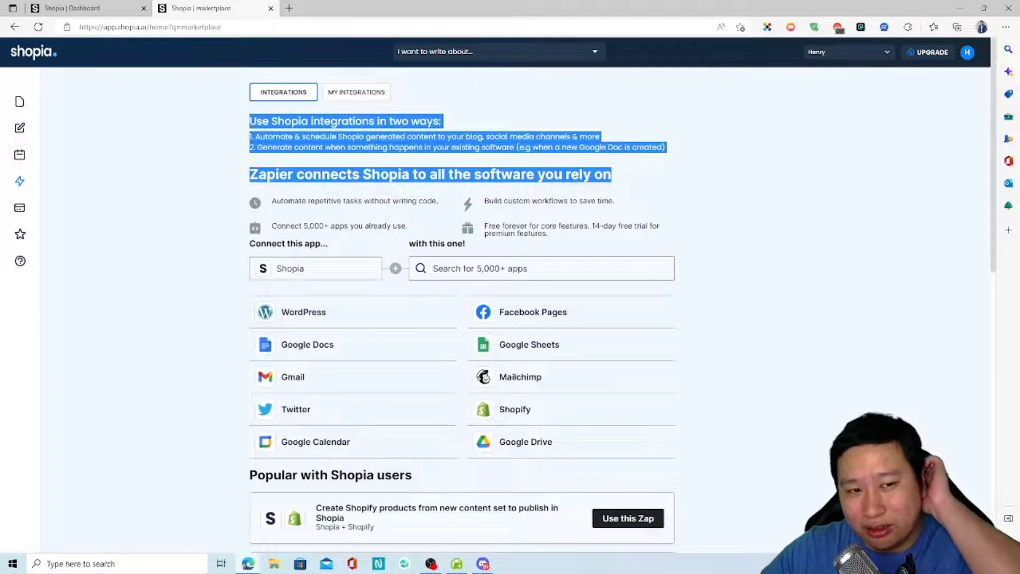
Examine the two described ways of using Shopia integrations: automating and scheduling content, and generating content from events in existing software
left_click(319, 143)
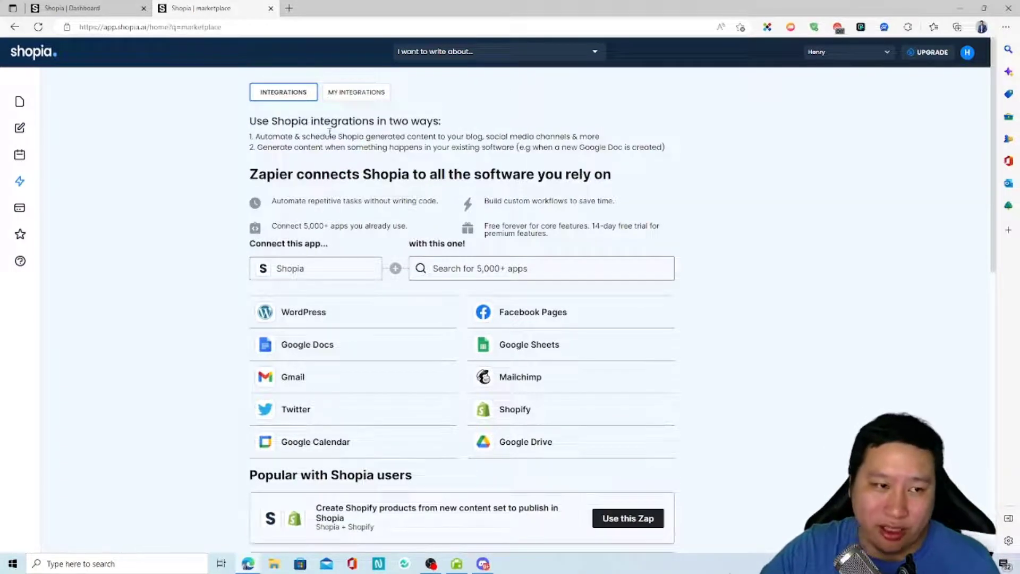
left_click_drag(253, 121, 680, 150)
left_click(683, 151)
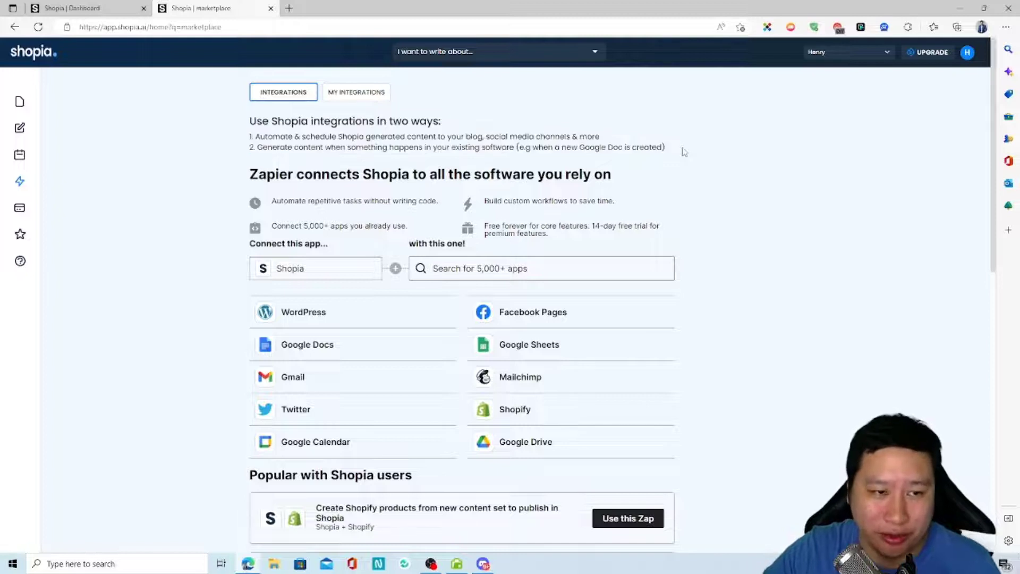
left_click_drag(258, 147, 515, 148)
left_click(575, 159)
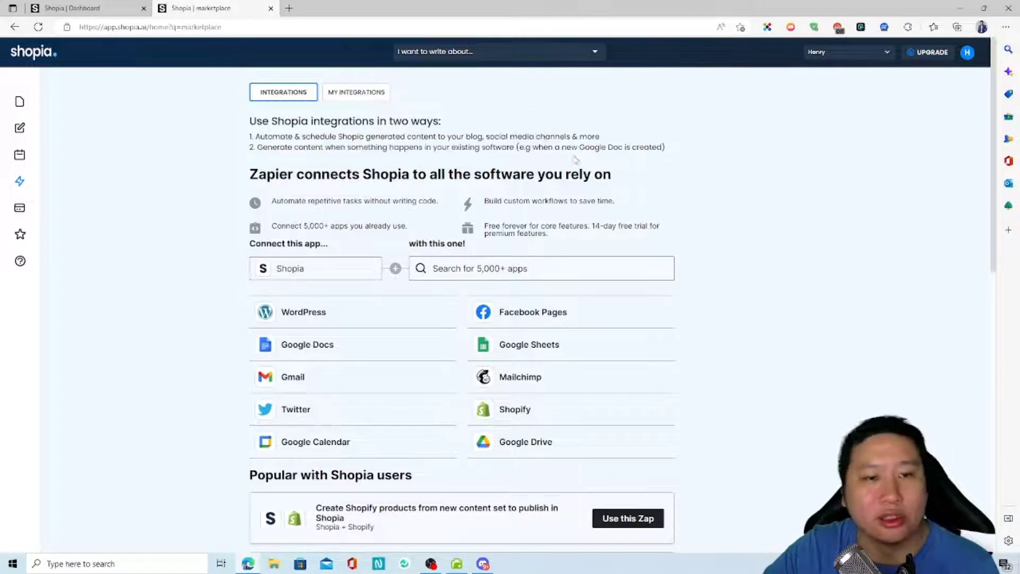
left_click_drag(255, 147, 534, 147)
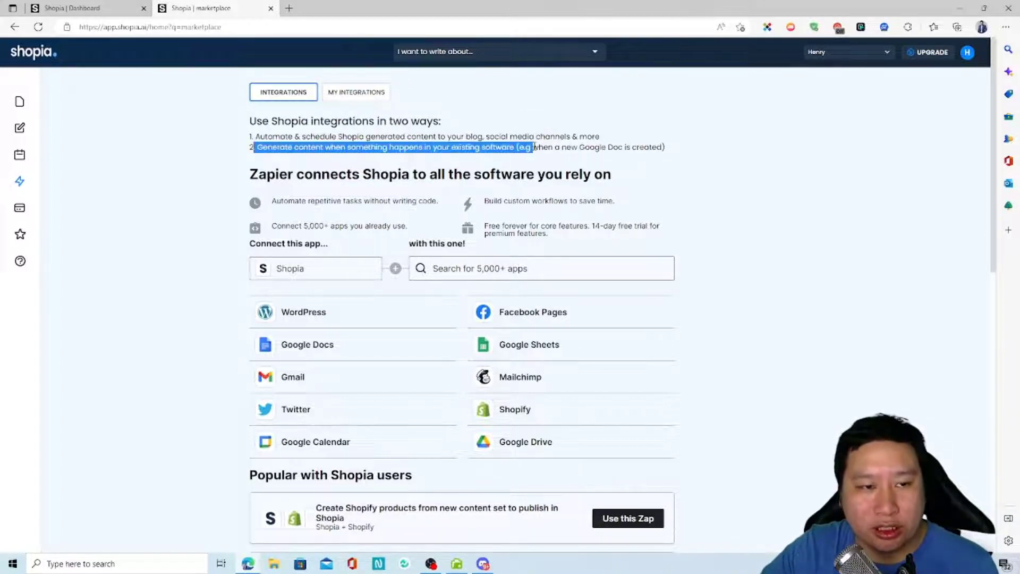
left_click(534, 147)
left_click_drag(260, 136, 413, 138)
left_click(408, 138)
Check My Integrations, return to the Integrations overview, dismiss the template picker and look through the Zaps popular with Shopia users
left_click(354, 97)
left_click(287, 98)
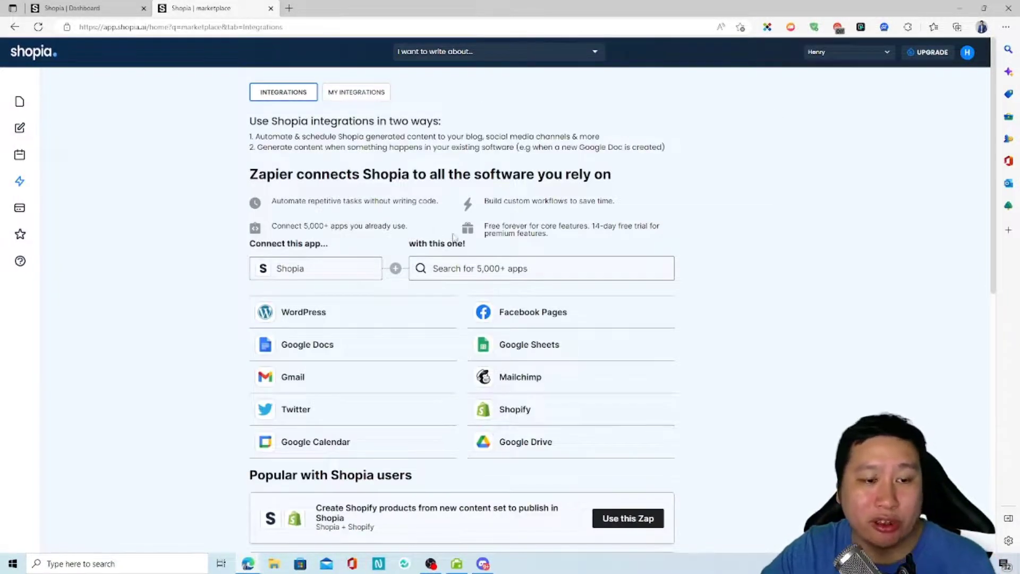
scroll(454, 237, "down", 10)
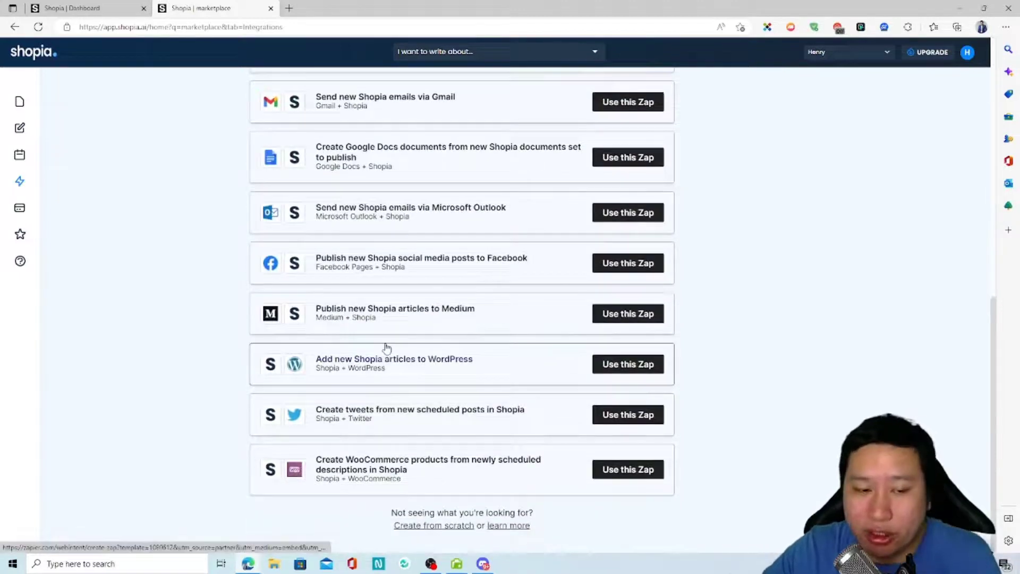
scroll(386, 347, "up", 10)
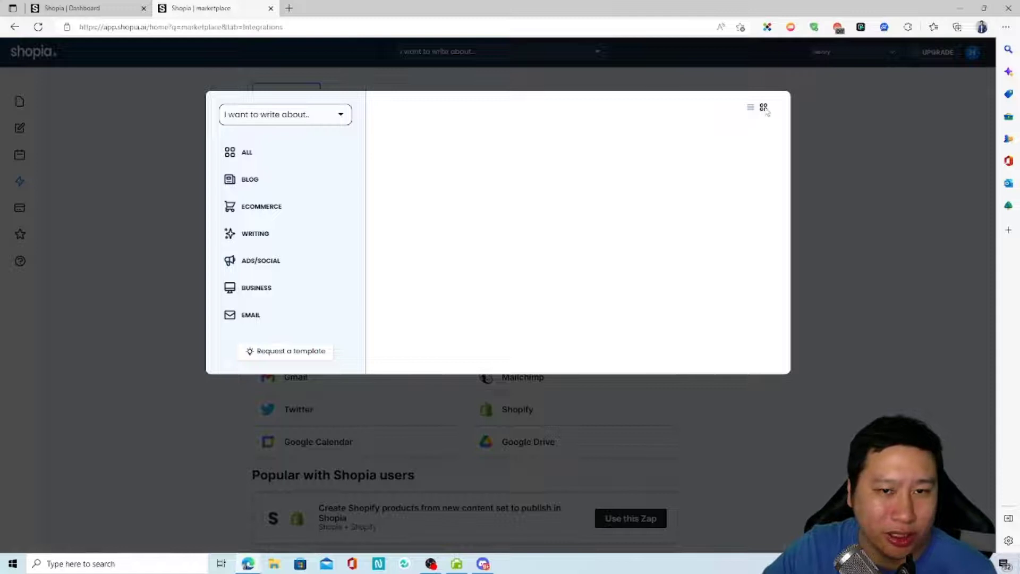
left_click(894, 173)
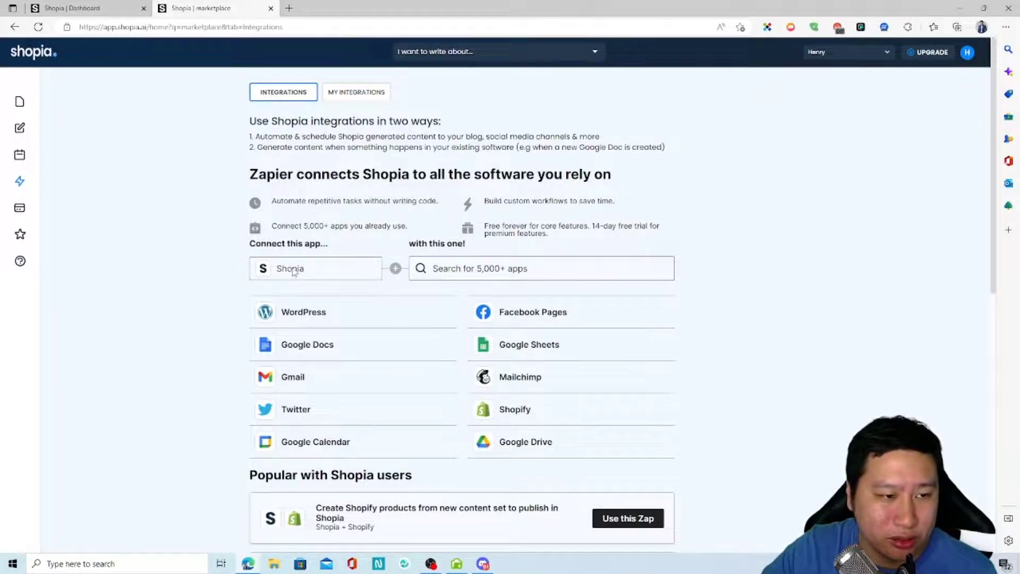
scroll(371, 215, "down", 10)
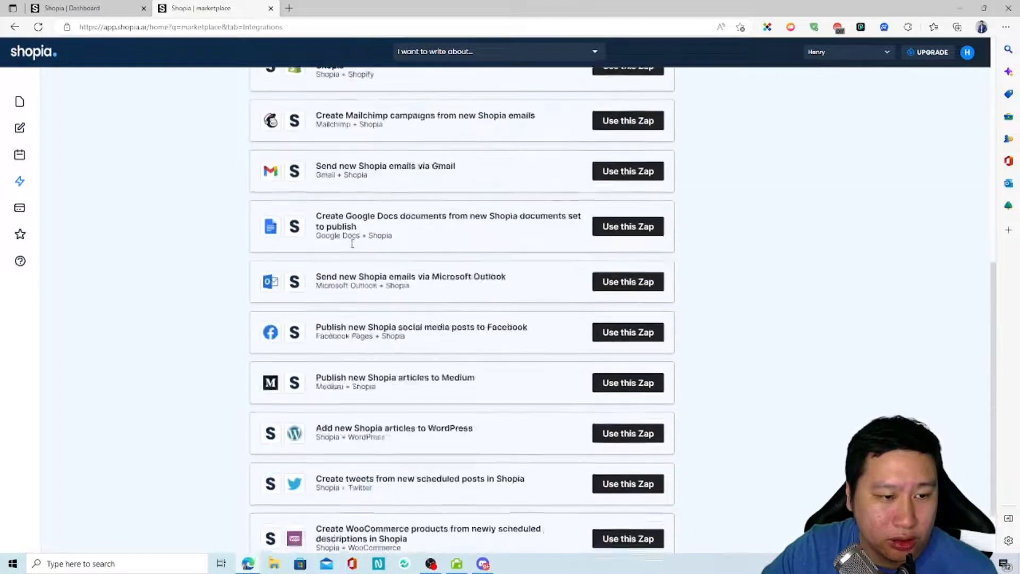
scroll(351, 246, "up", 6)
scroll(344, 241, "down", 6)
scroll(319, 265, "up", 4)
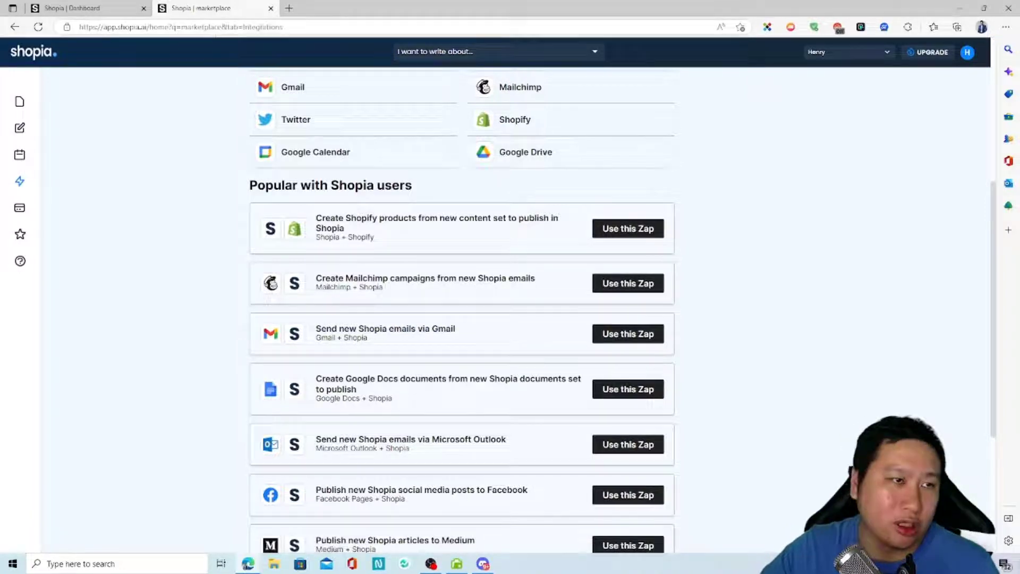
Search the web for "zapier shopia" in a new browser tab and look through the results
key("ctrl+t")
type("zapier")
type(" shopia")
key("Return")
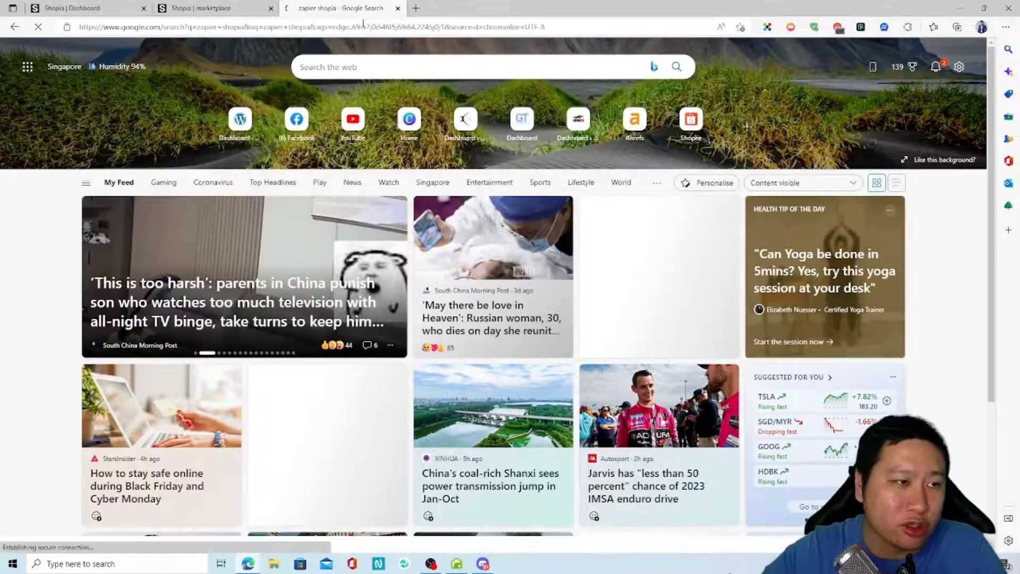
scroll(223, 292, "down", 5)
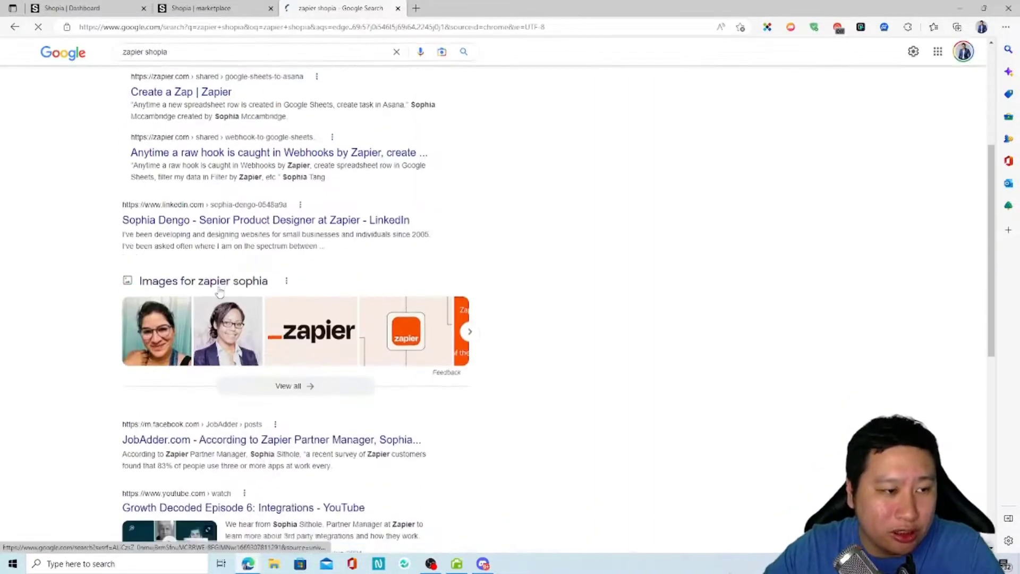
scroll(219, 292, "down", 7)
scroll(244, 297, "up", 11)
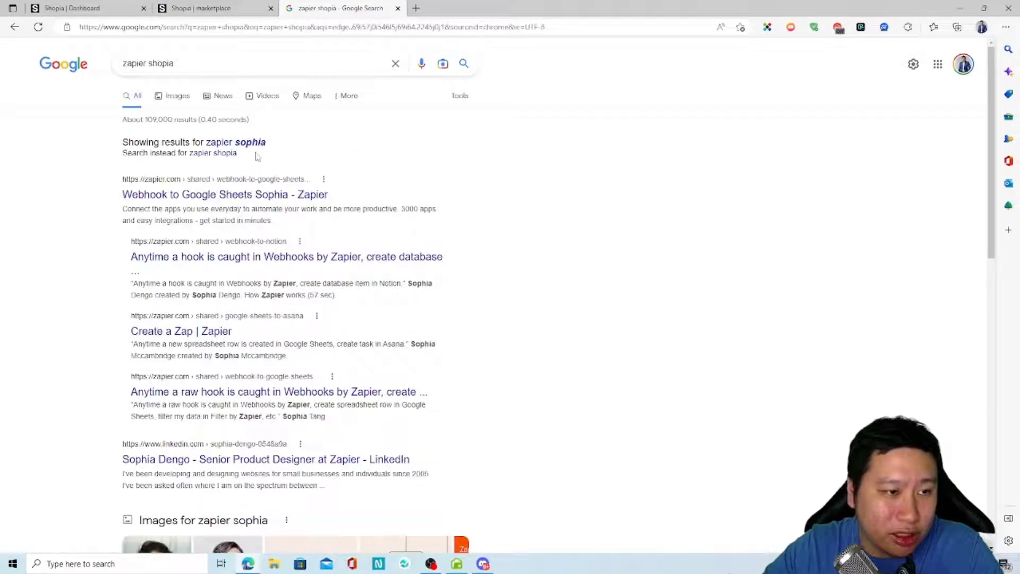
Search for the exact spelling "zapier shopia", open Zapier's Shopia Integrations page and look at its popular workflows
left_click(214, 154)
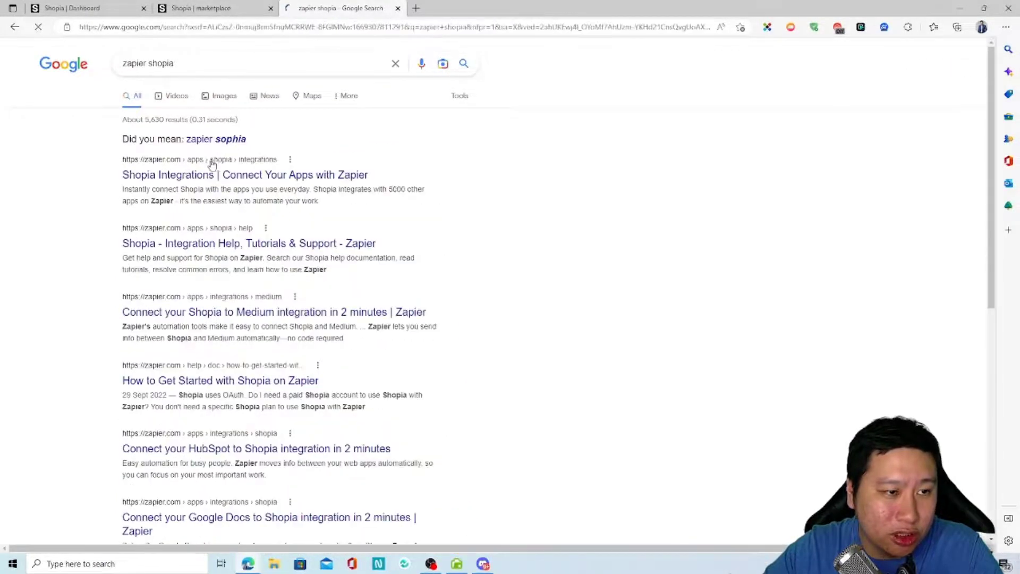
left_click(255, 175)
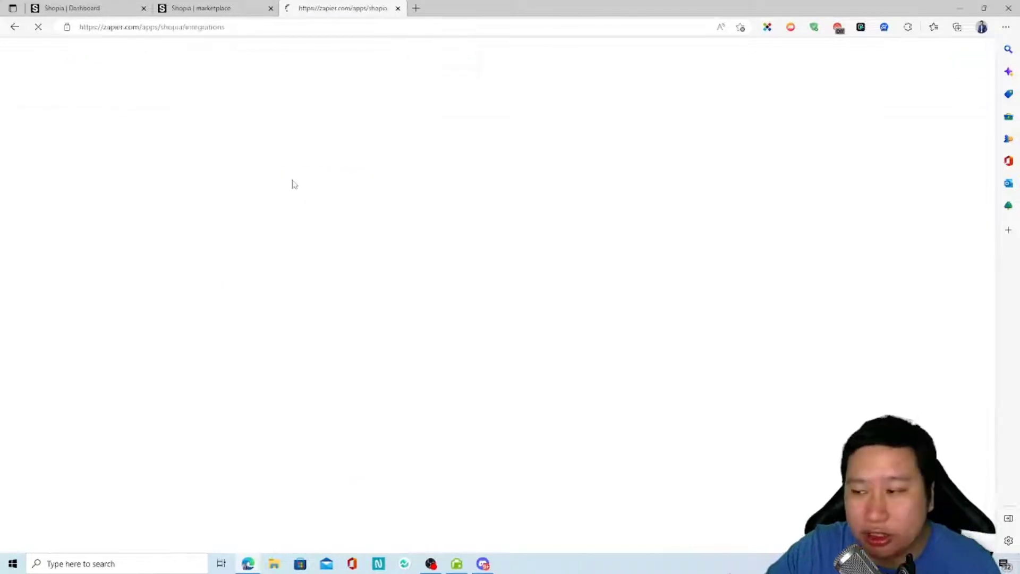
scroll(461, 392, "down", 20)
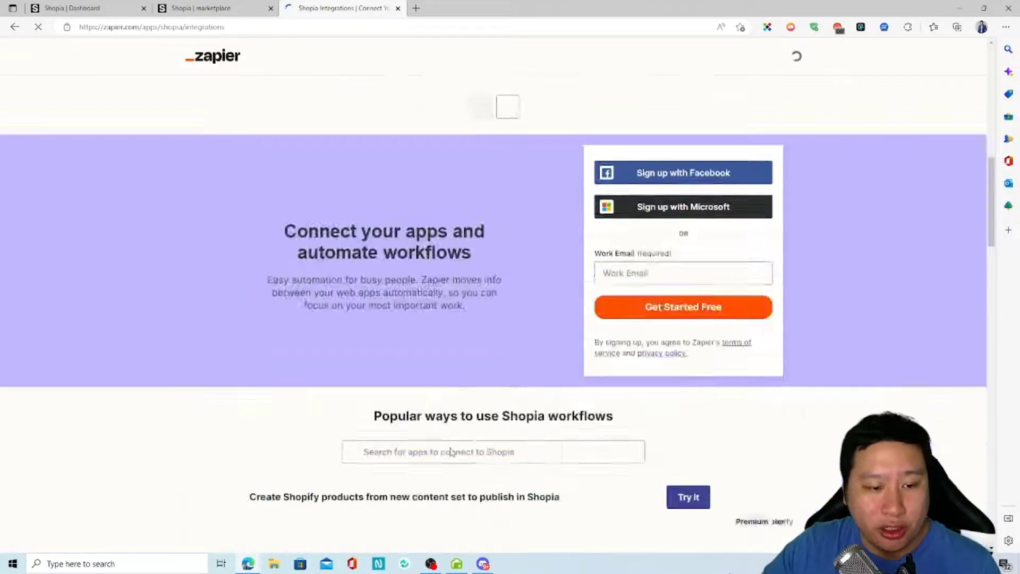
Filter Shopia's supported triggers and actions on the Zapier page by triggers, and then by actions only
scroll(346, 413, "up", 4)
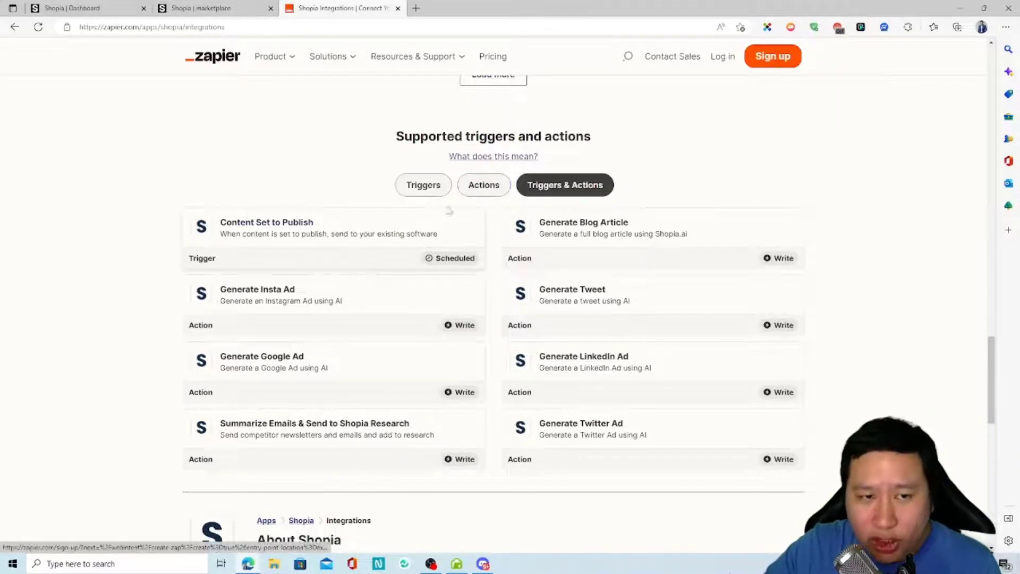
left_click(424, 186)
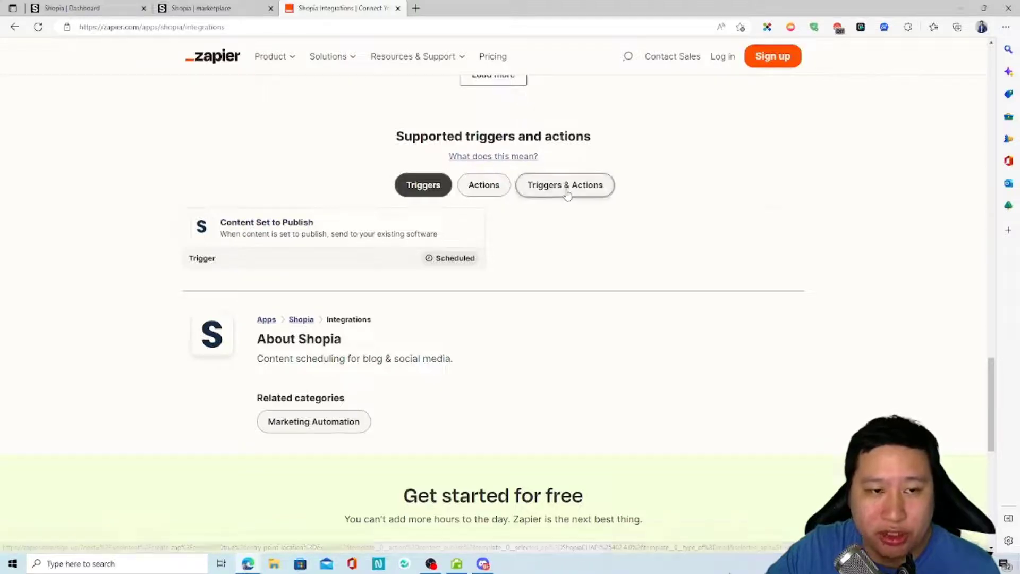
left_click(483, 185)
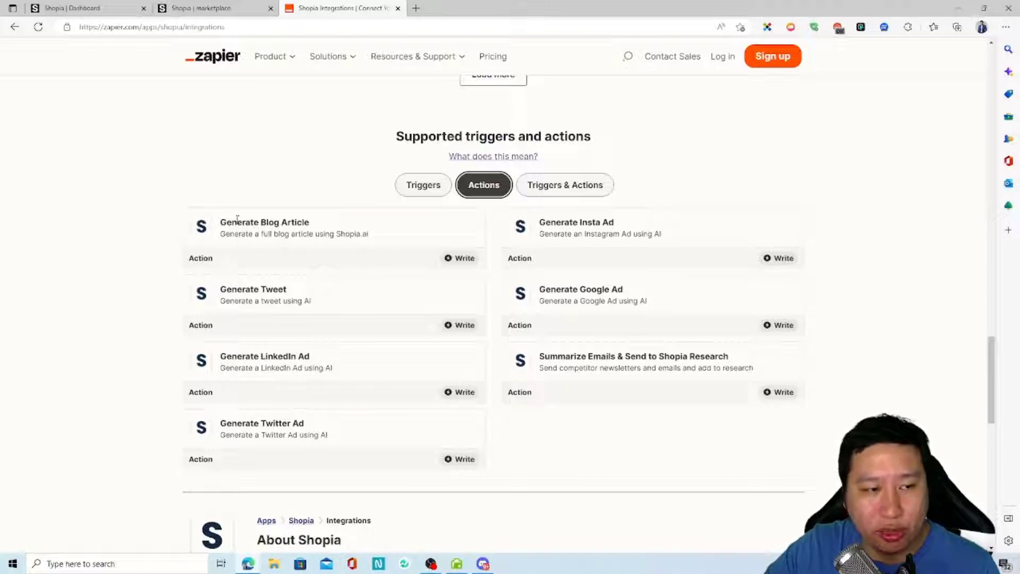
Examine the Shopia actions Zapier offers, from blog article, tweet and ad generation to summarizing emails for Shopia Research
left_click_drag(223, 222, 311, 225)
left_click(313, 226)
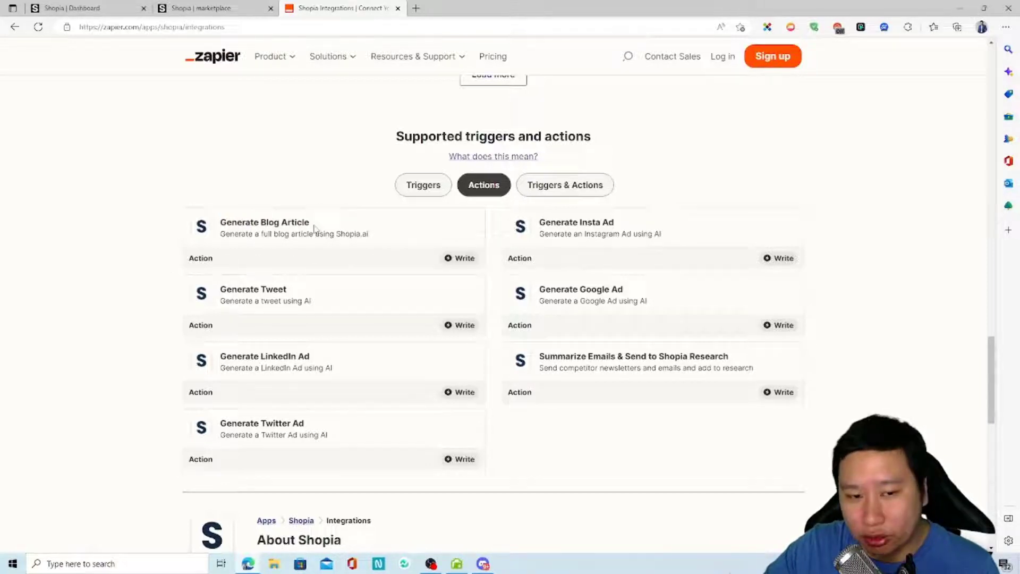
left_click_drag(227, 289, 280, 288)
left_click_drag(551, 222, 627, 218)
left_click(624, 232)
left_click_drag(563, 288, 647, 273)
left_click(646, 273)
left_click_drag(234, 357, 341, 357)
left_click(342, 357)
left_click_drag(550, 356, 671, 357)
left_click(671, 359)
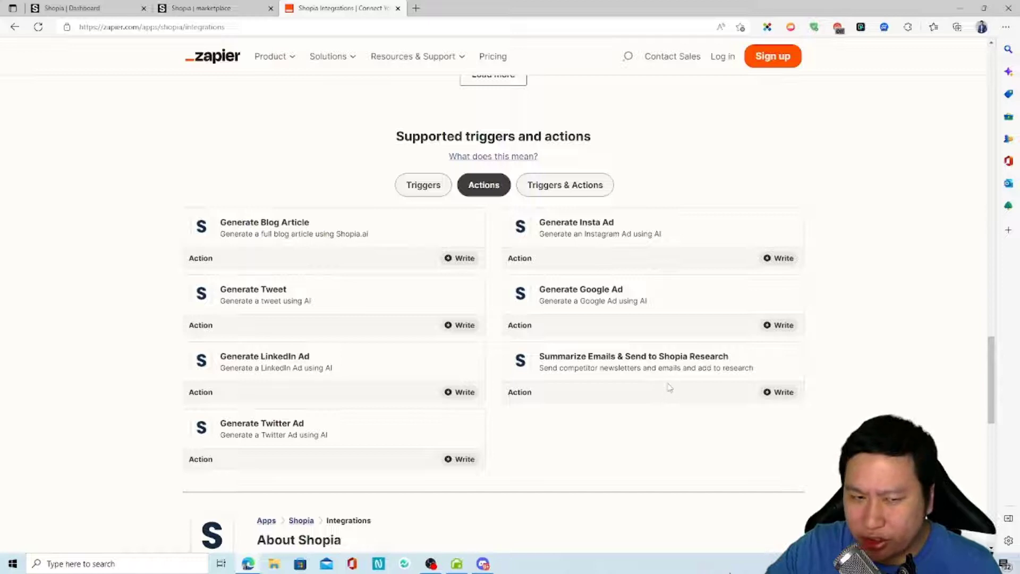
mouse_move(551, 356)
left_mouse_down()
mouse_move(770, 364)
mouse_move(540, 361)
left_mouse_up()
left_click(571, 366)
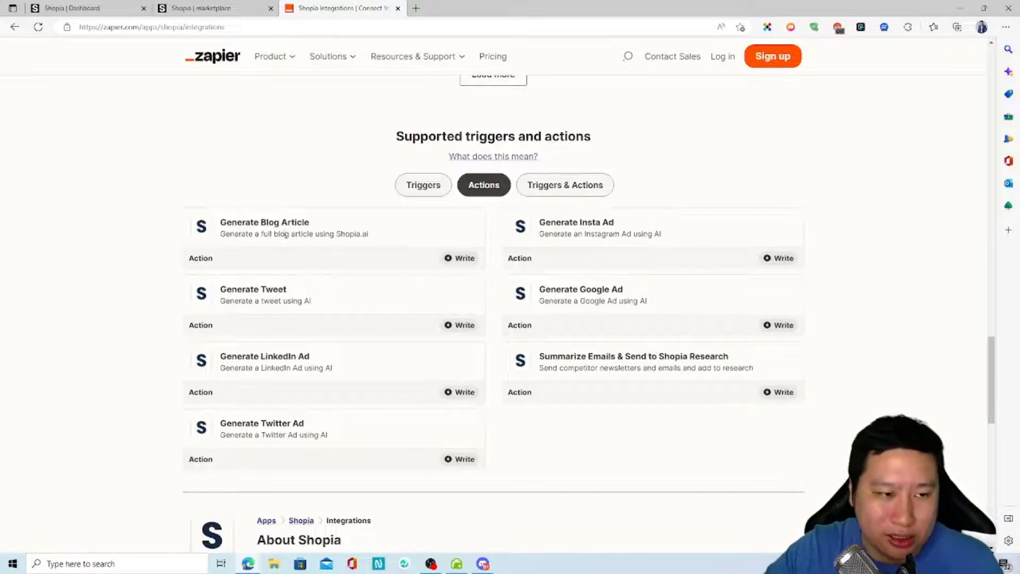
left_click_drag(223, 219, 388, 367)
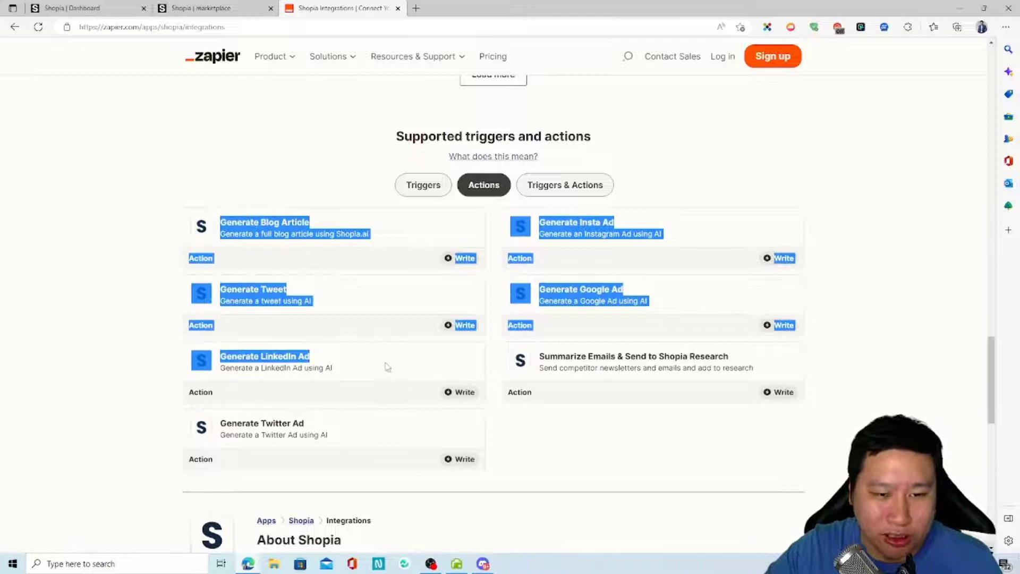
left_click(276, 232)
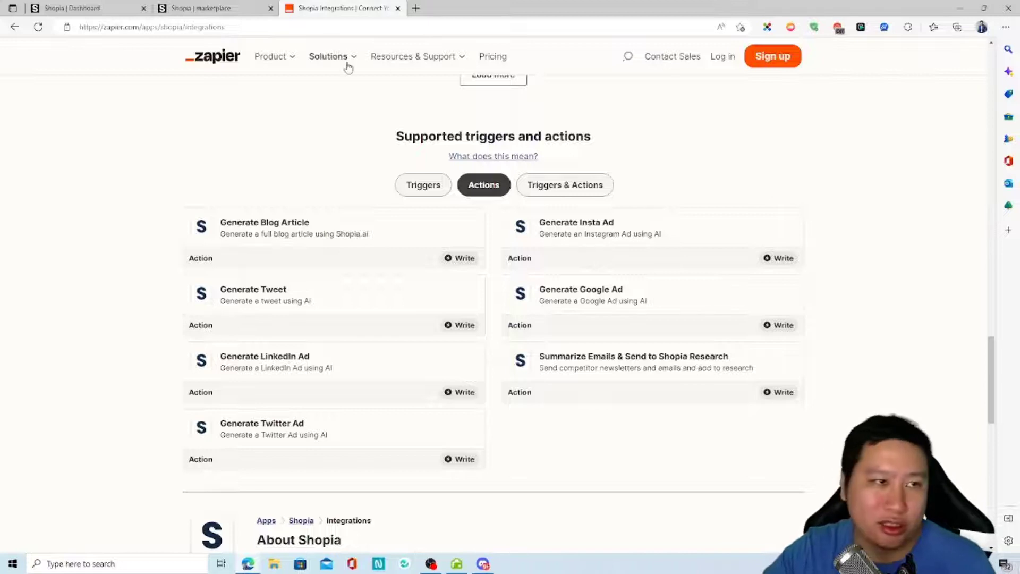
Switch back to the Shopia dashboard, reload the AI Writing Software (Singapore) content cluster and look through its articles
left_click(189, 6)
left_click(126, 6)
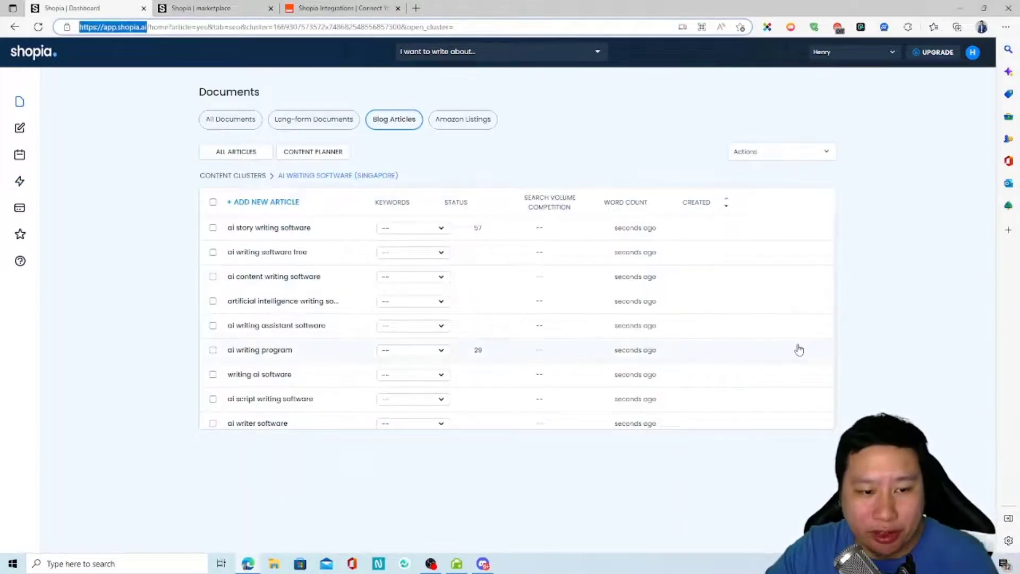
scroll(550, 309, "down", 5)
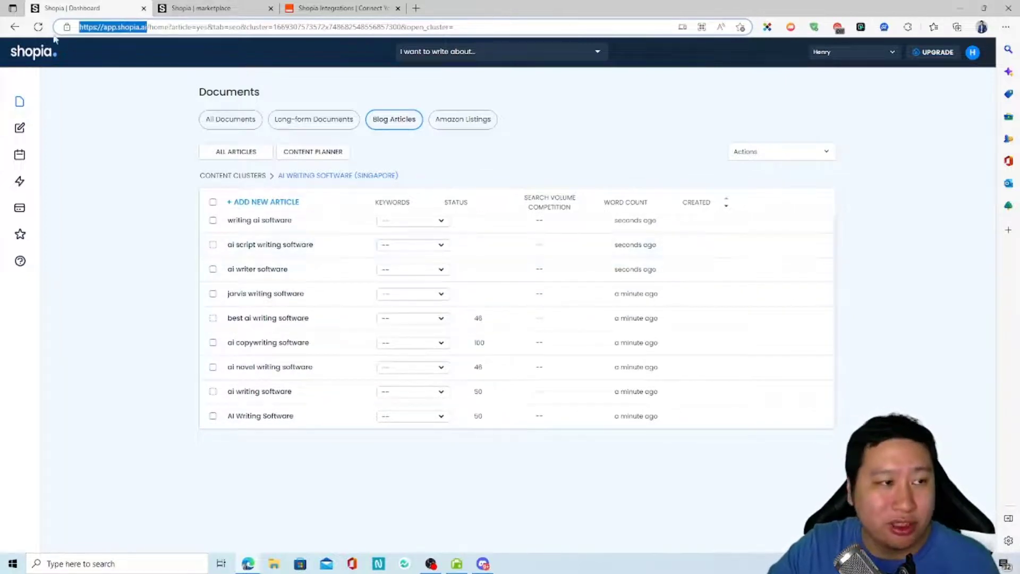
left_click(37, 27)
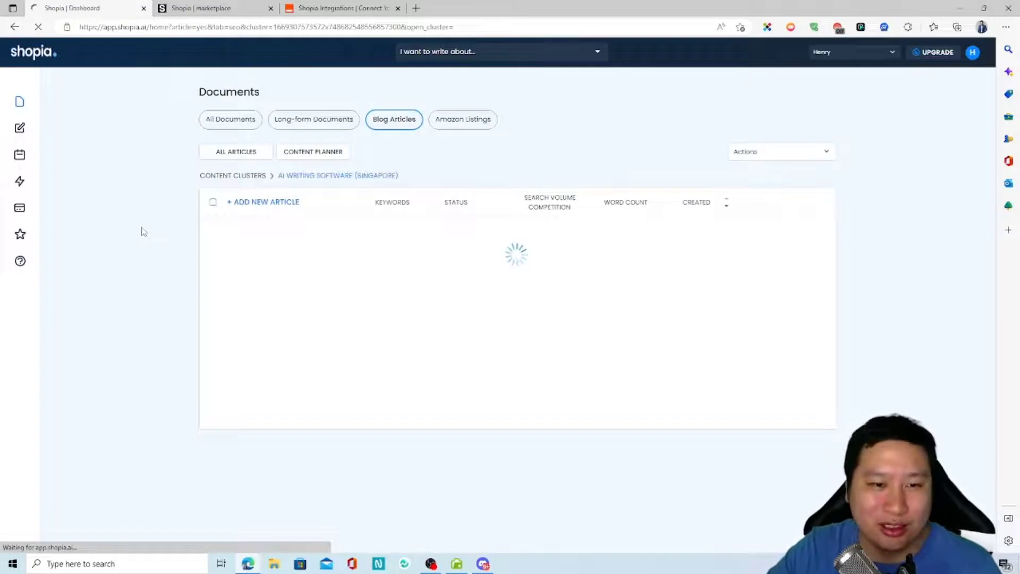
scroll(468, 307, "down", 2)
scroll(467, 307, "down", 1)
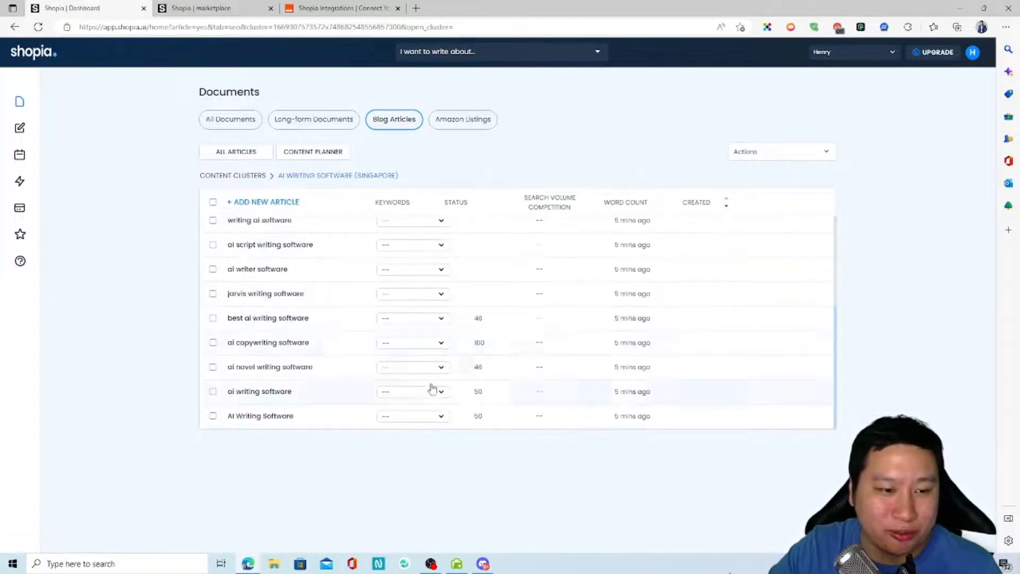
Open the "ai copywriting software" article from the cluster and start a new blog article from its editor
left_click(279, 343)
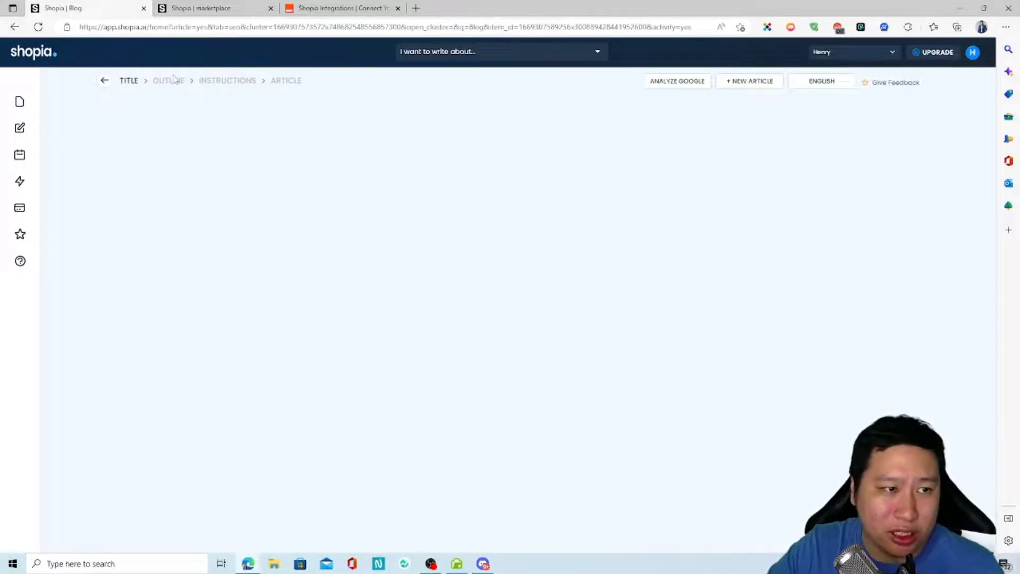
left_click(752, 85)
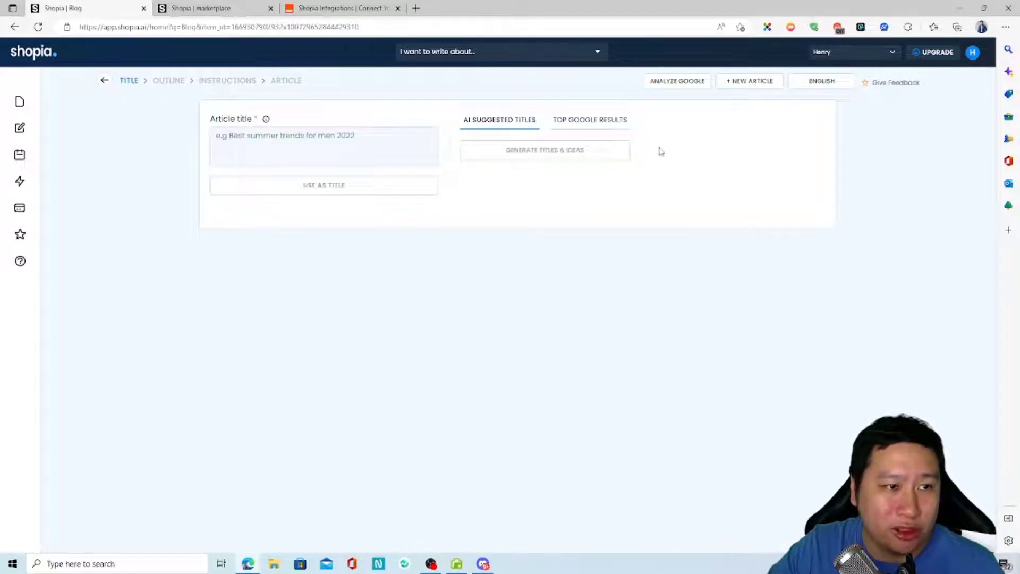
left_click(362, 150)
left_click(520, 151)
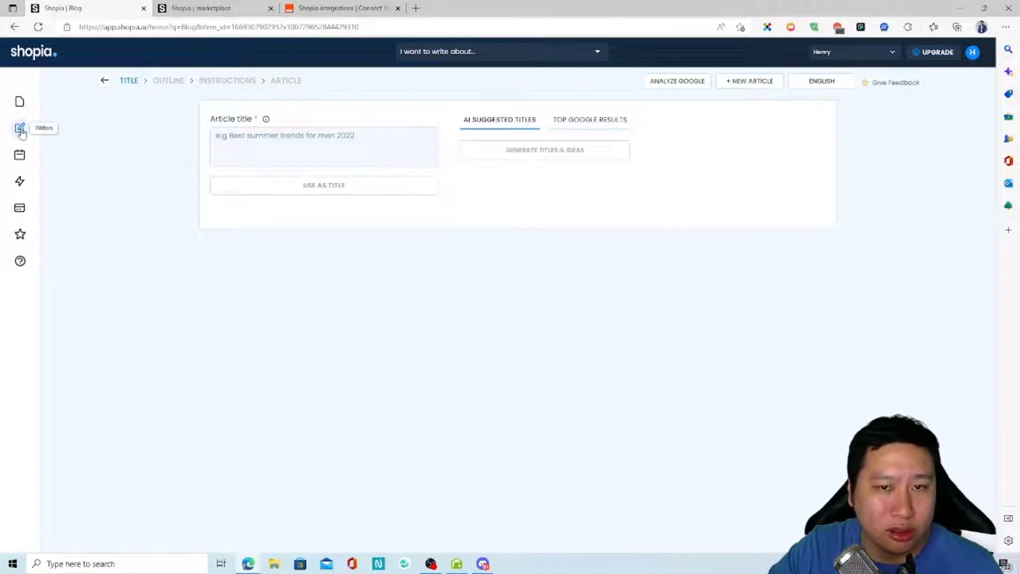
Analyze the Google results for the keyword "ai writing software" with Singapore as the target region
left_click(662, 84)
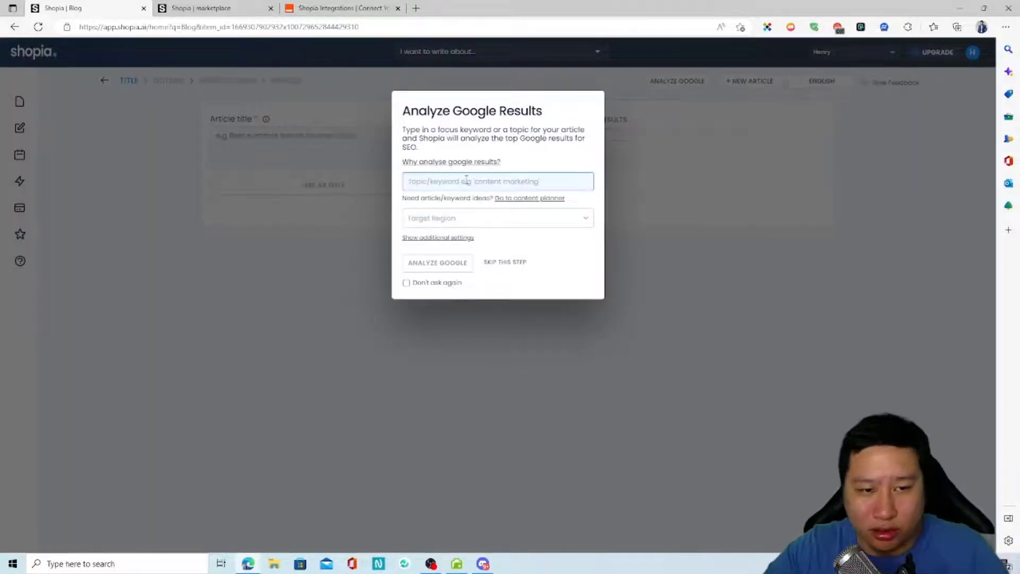
type("ai writing software")
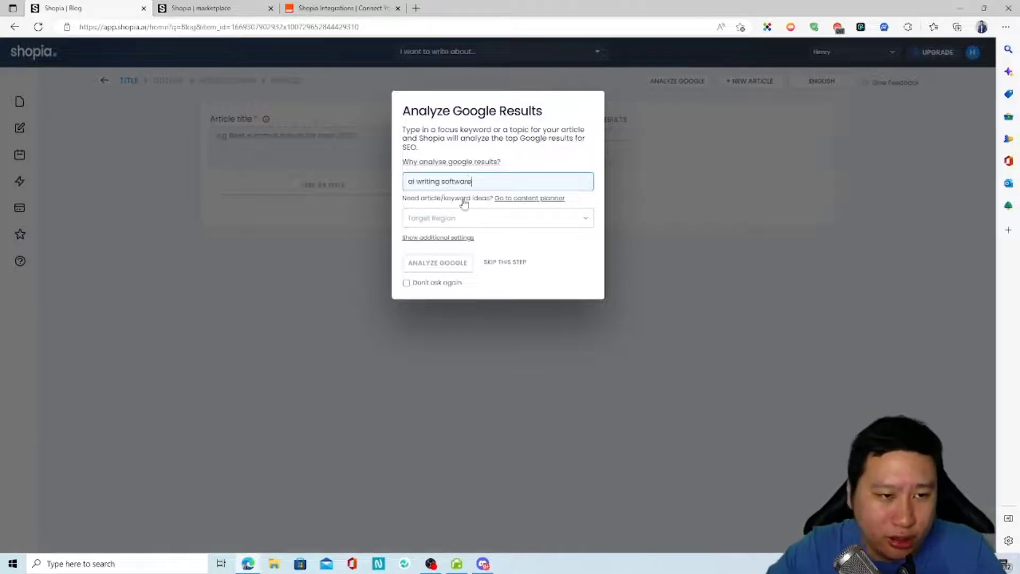
left_click(466, 218)
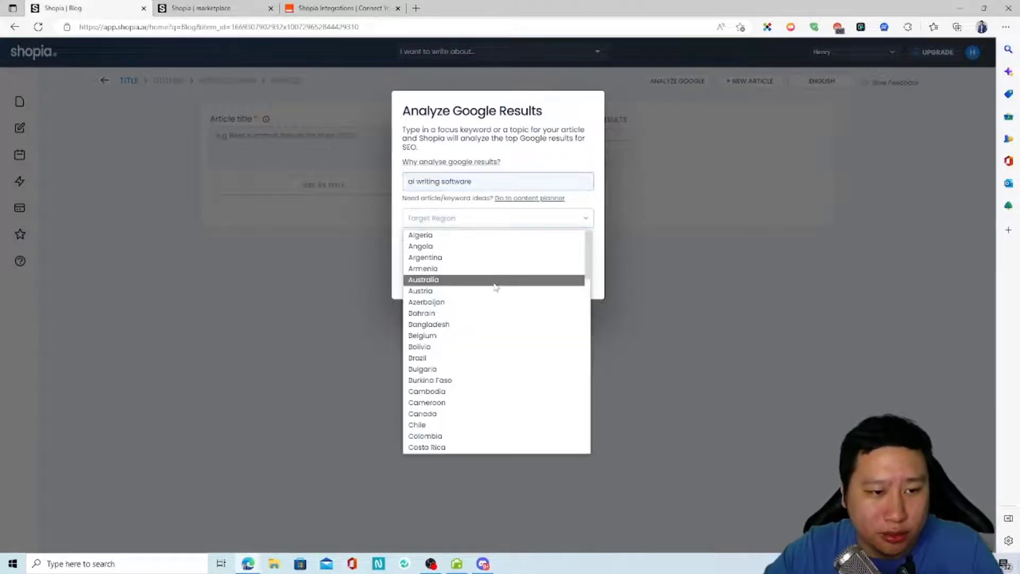
type("sing")
key("Return")
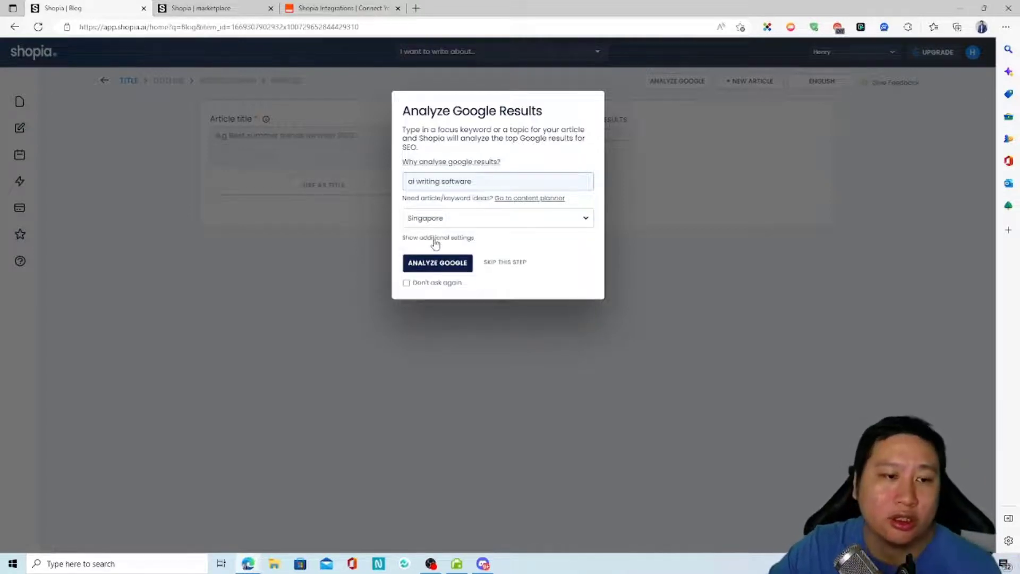
left_click(439, 261)
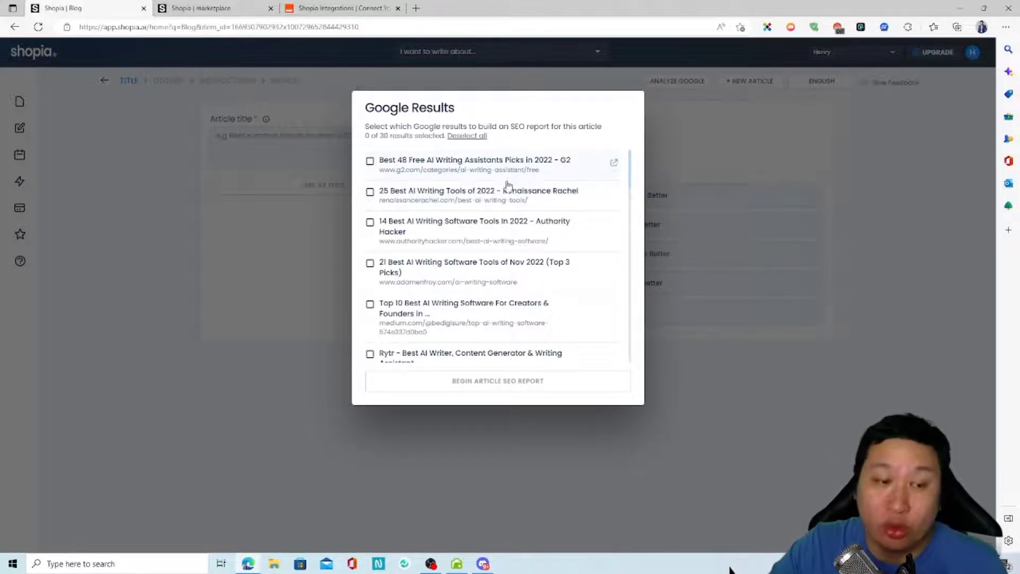
Look through the Google results, select the first five listed and begin the article SEO report
scroll(530, 257, "down", 8)
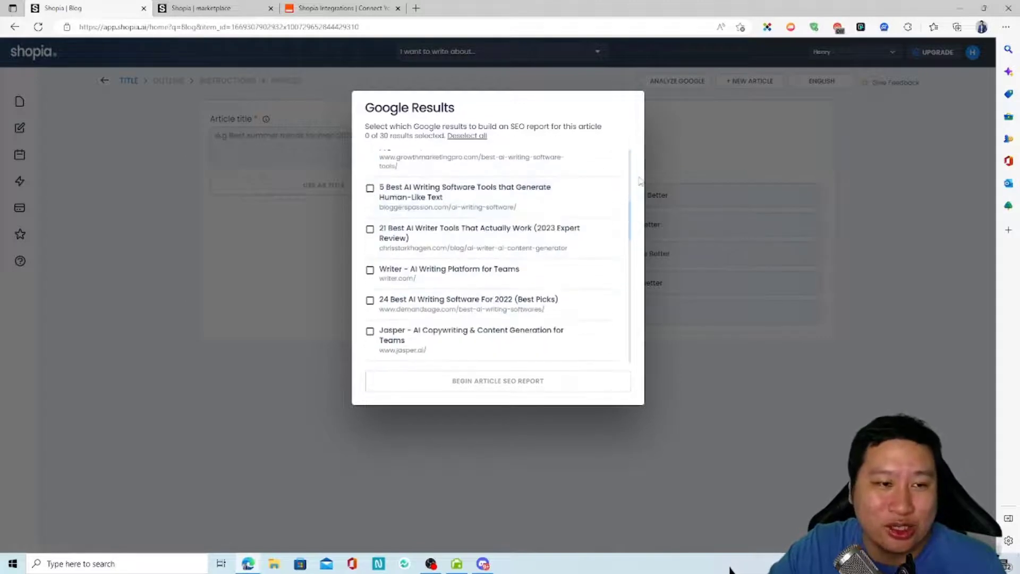
left_click_drag(632, 211, 617, 154)
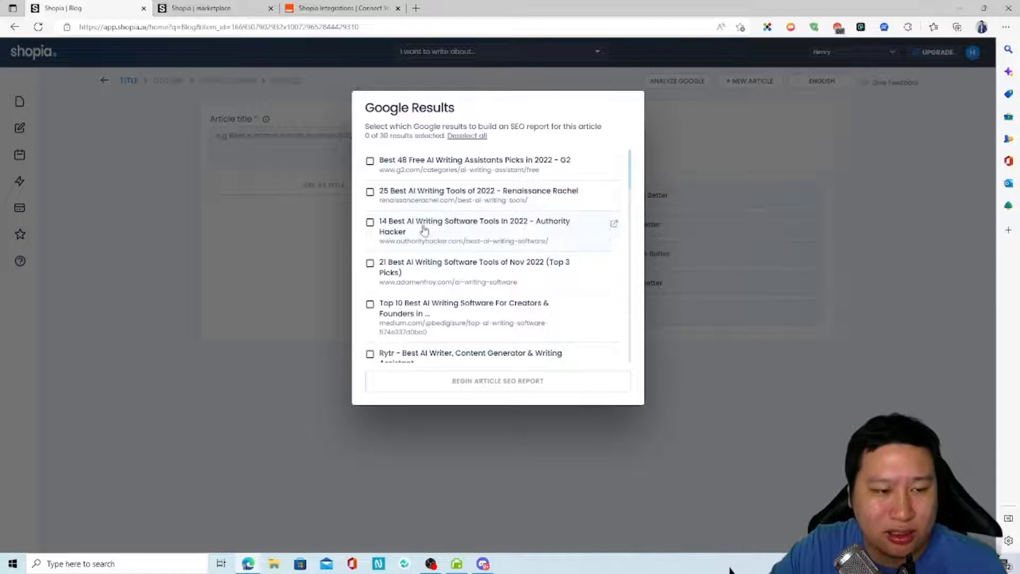
left_click(370, 264)
left_click(370, 222)
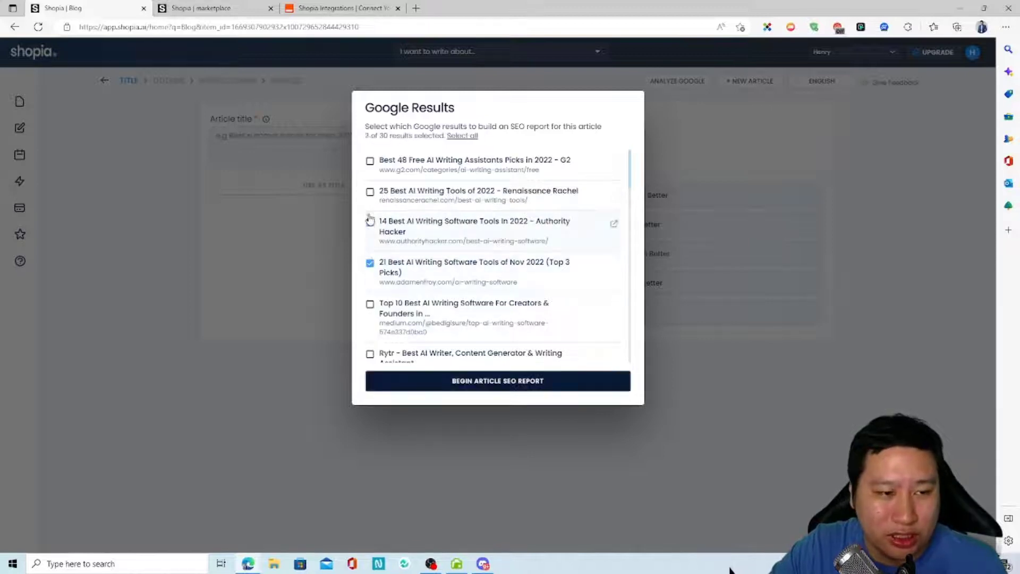
left_click(370, 161)
left_click(370, 192)
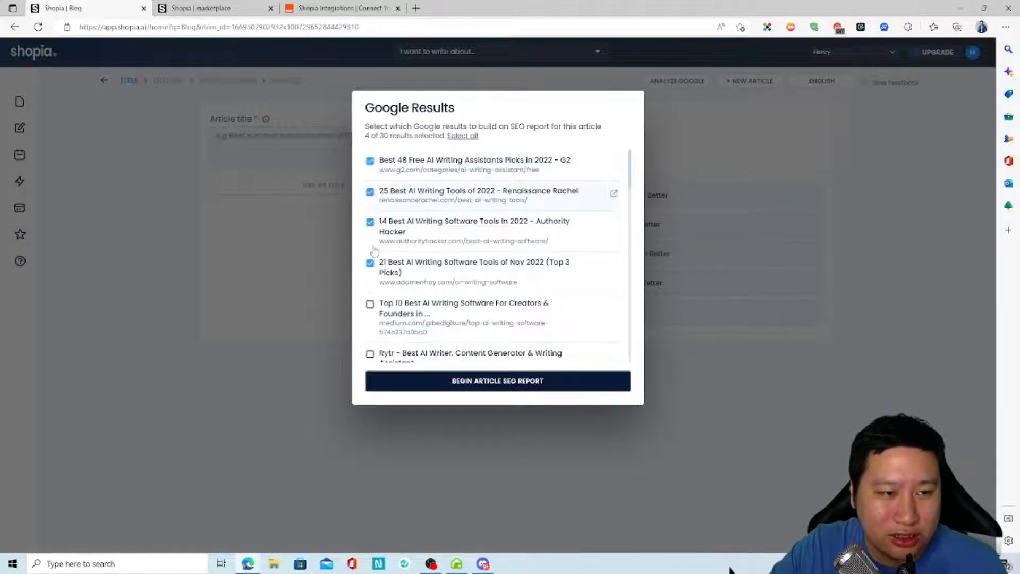
left_click(370, 304)
scroll(399, 317, "down", 2)
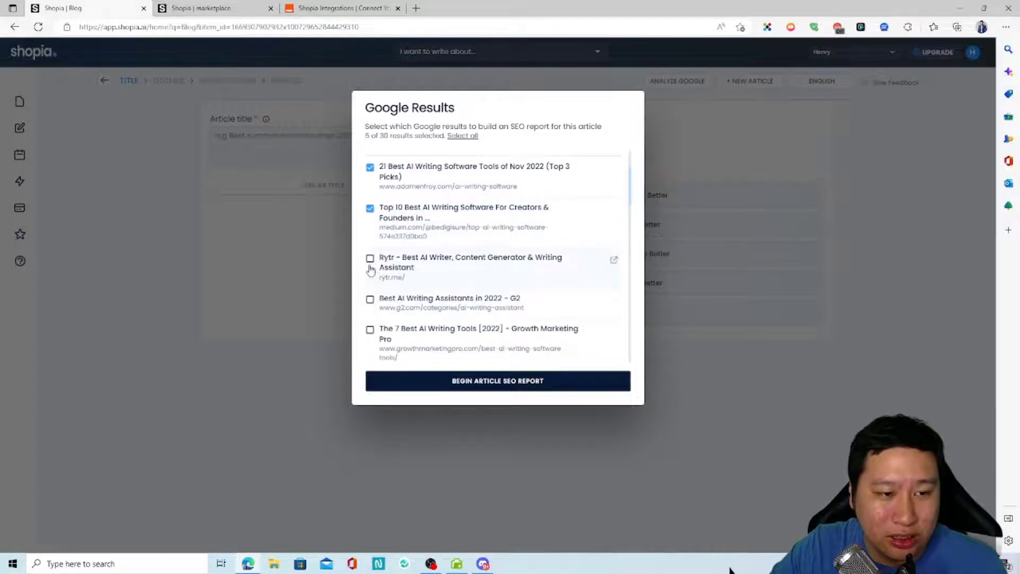
left_click(464, 383)
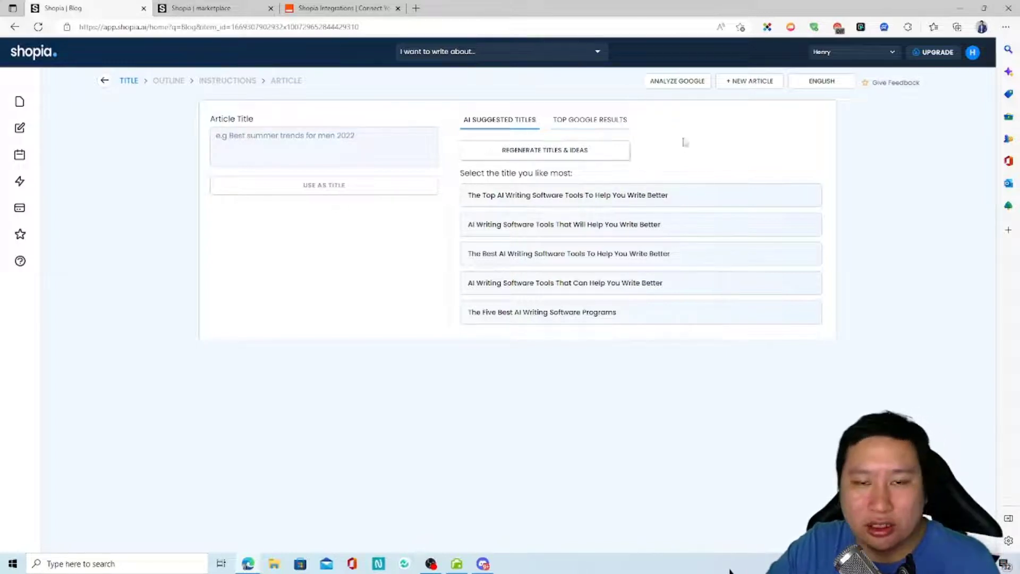
Check the additional settings for analyzing Google results, close them and return to the documents list
left_click(676, 87)
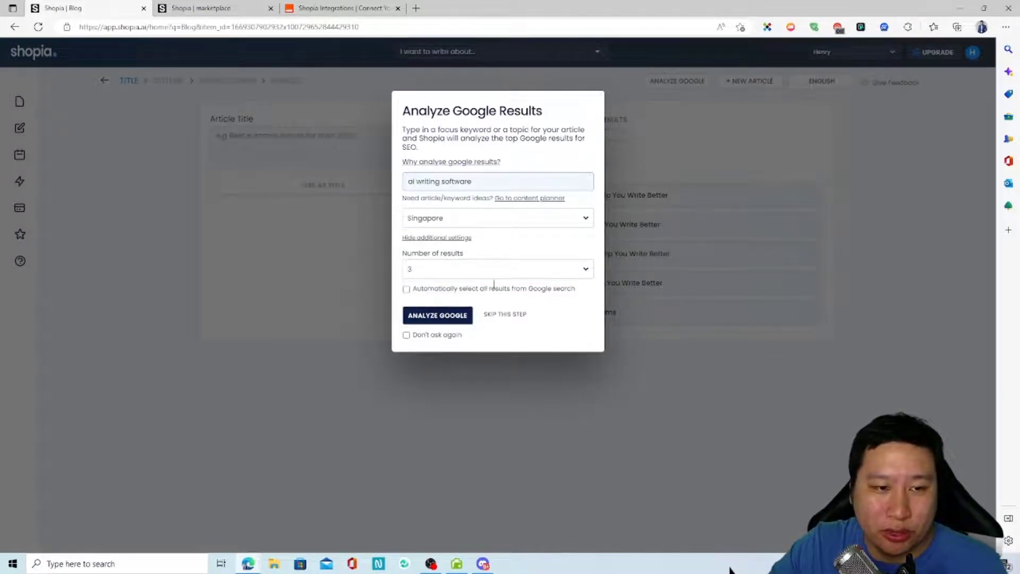
left_click(576, 382)
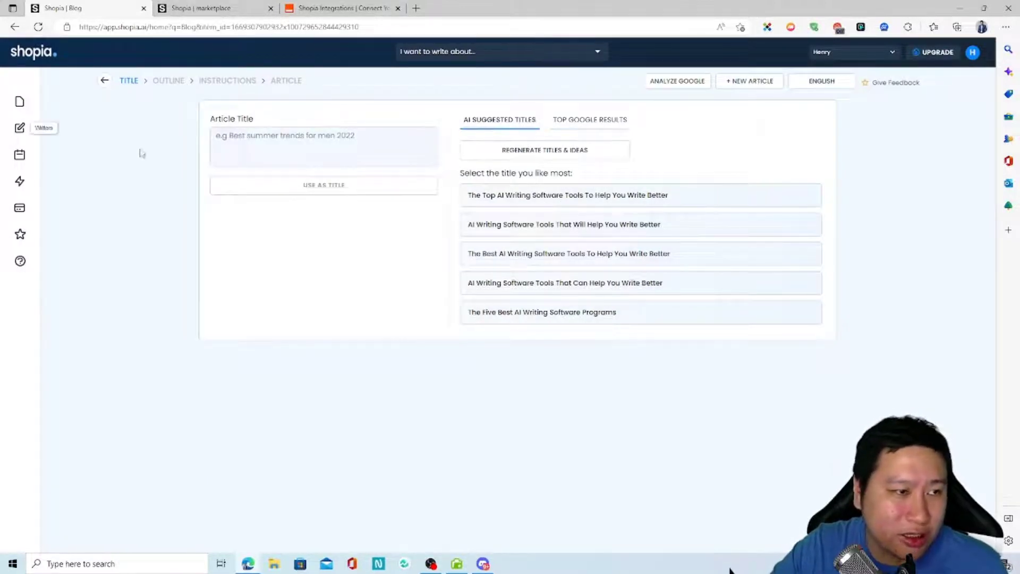
left_click(105, 81)
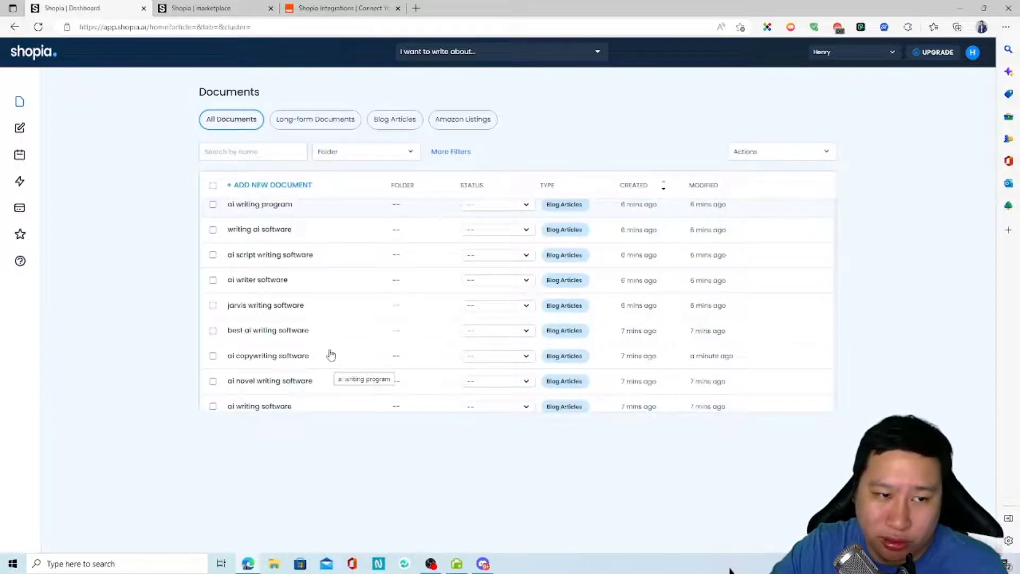
Look through all documents, open the Untitled blog article and show its top Google results as title ideas
scroll(331, 354, "down", 2)
scroll(331, 359, "up", 2)
scroll(241, 237, "up", 4)
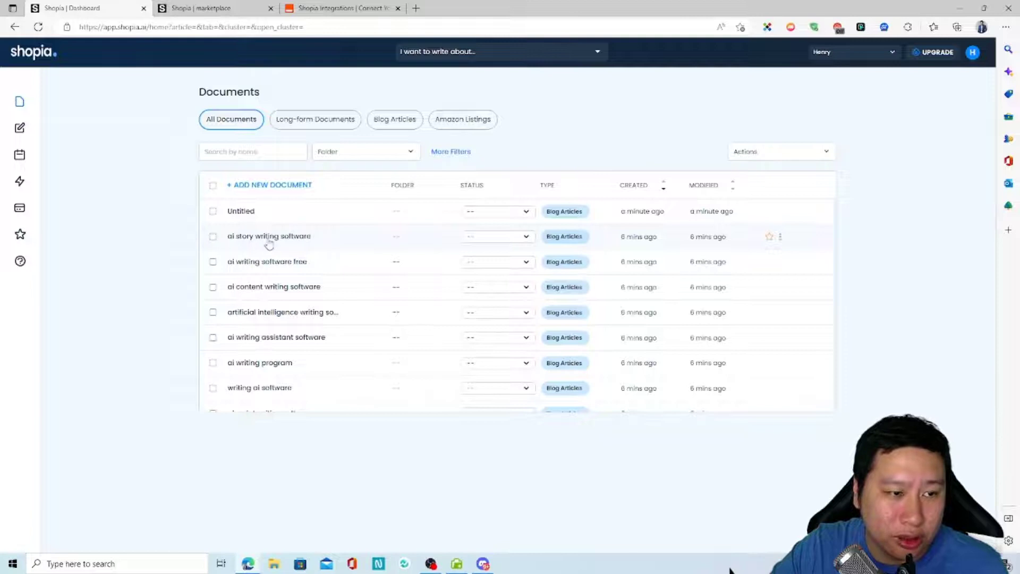
left_click(241, 213)
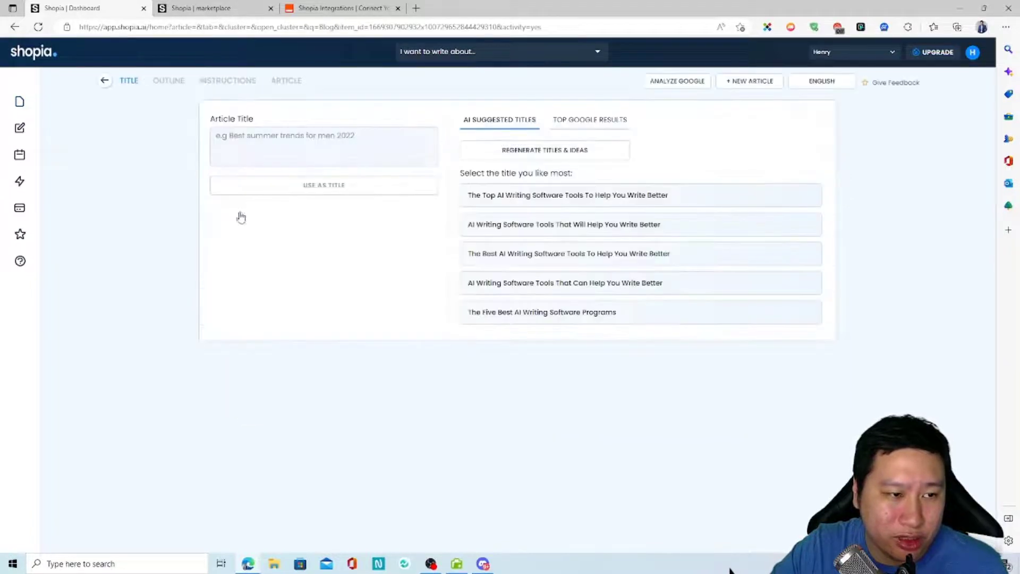
left_click(583, 122)
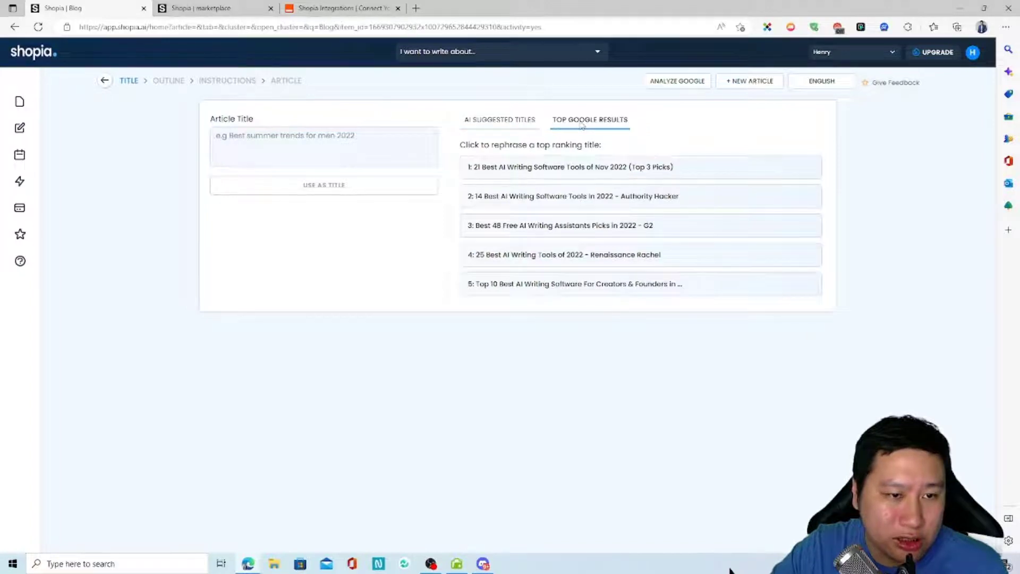
Return to the documents list, open the "ai story writing software" article and go back to the documents
left_click(29, 101)
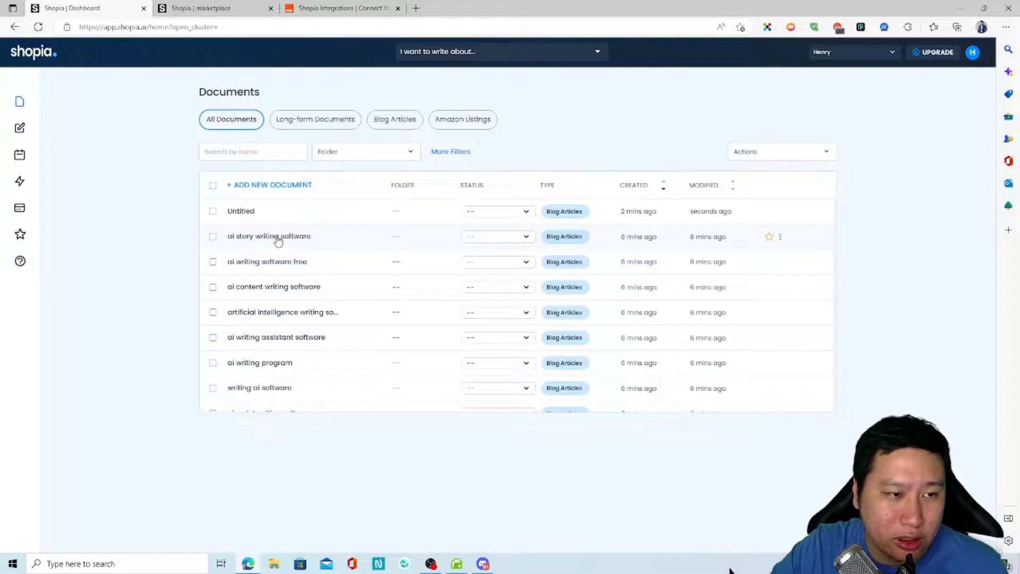
left_click(277, 241)
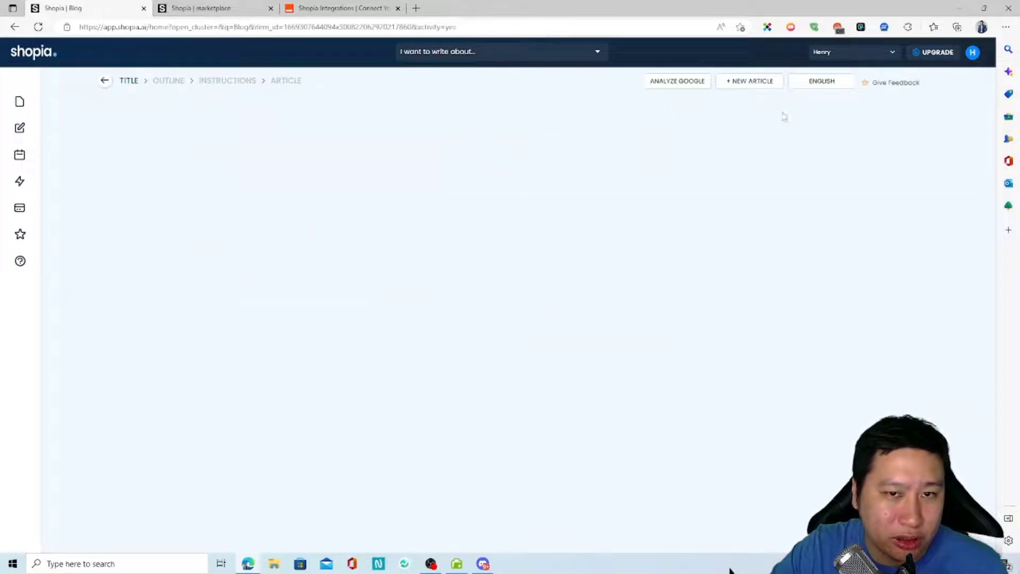
left_click(20, 102)
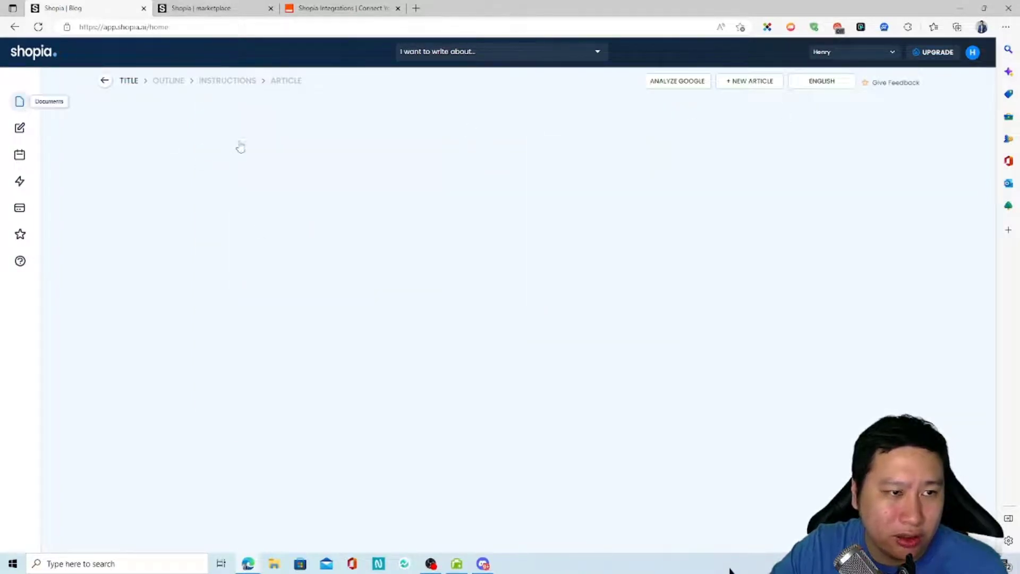
Open the Untitled blog article and use the AI-suggested title "AI Writing Software Tools That Can Help You Write Better"
left_click(246, 210)
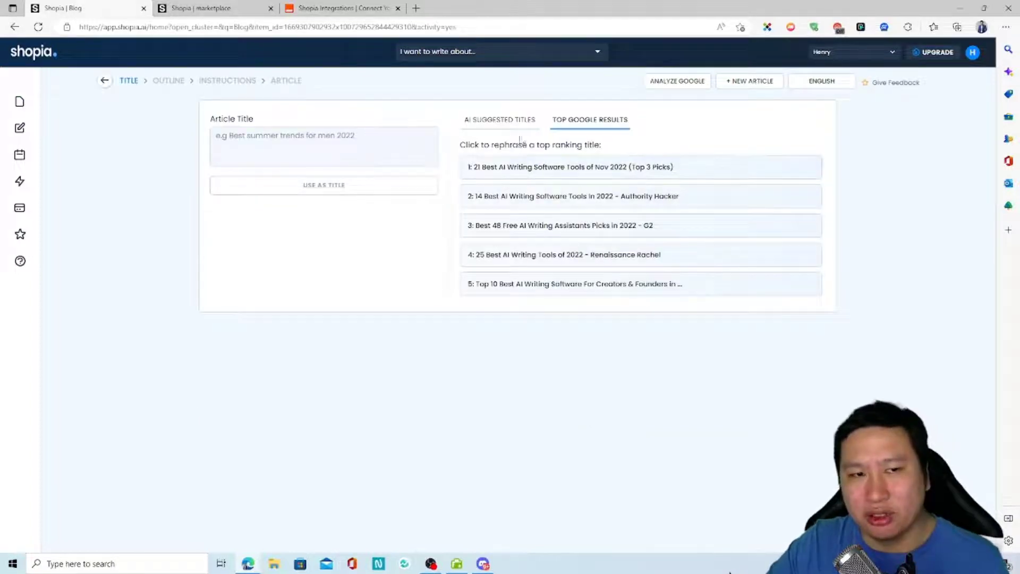
left_click(522, 121)
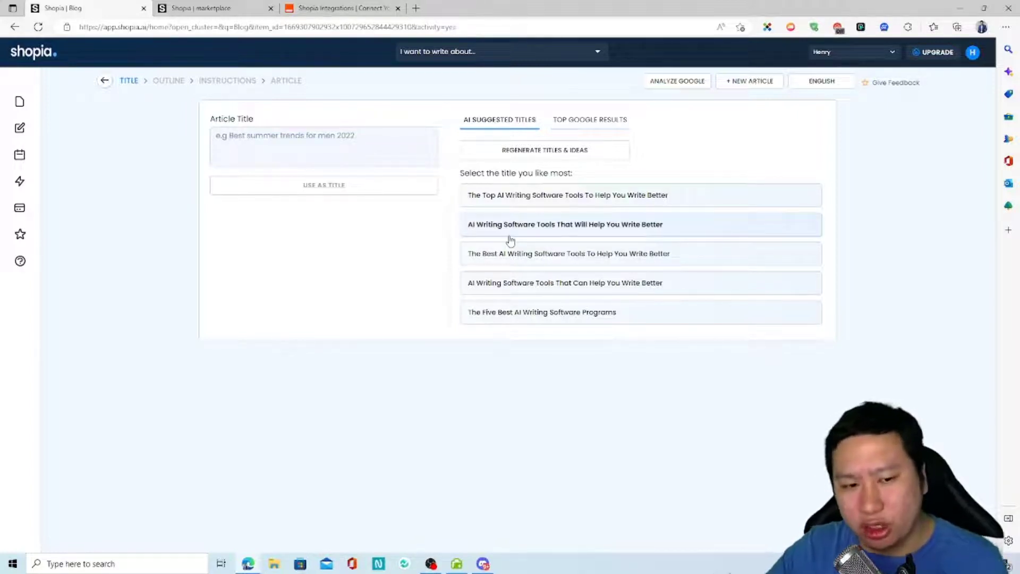
left_click(537, 285)
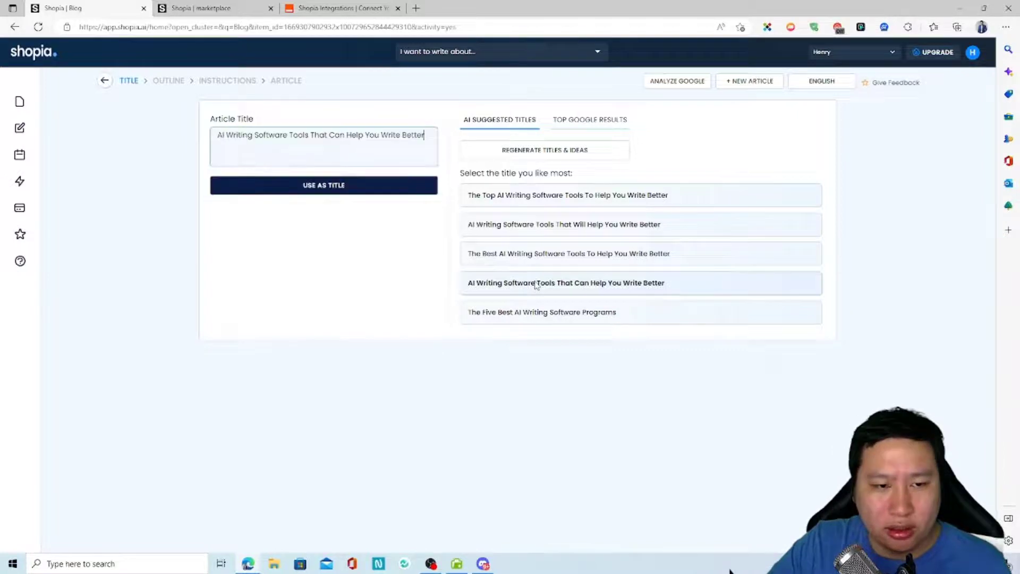
left_click(350, 191)
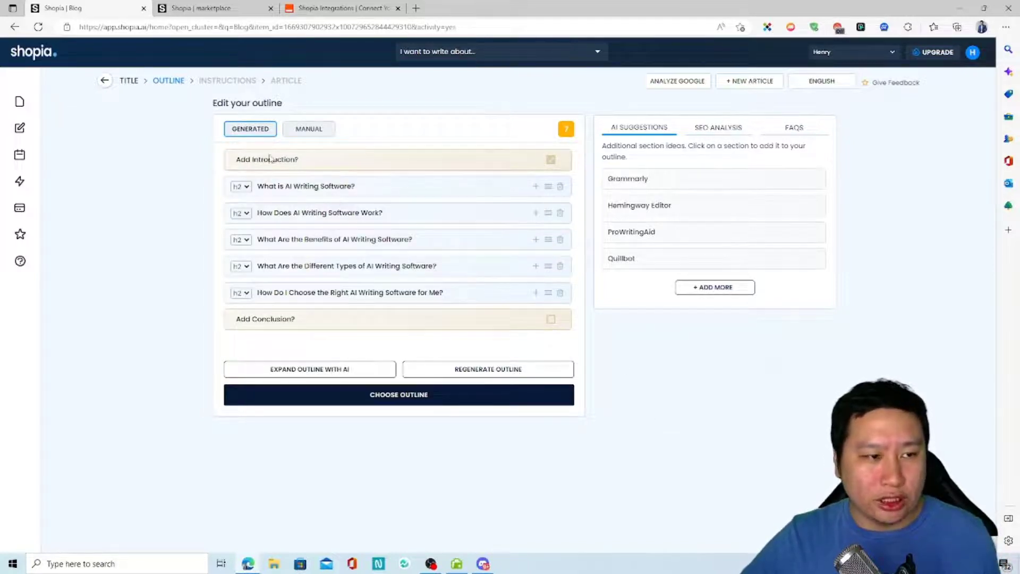
Include both an introduction and a conclusion in the article outline
left_click(551, 159)
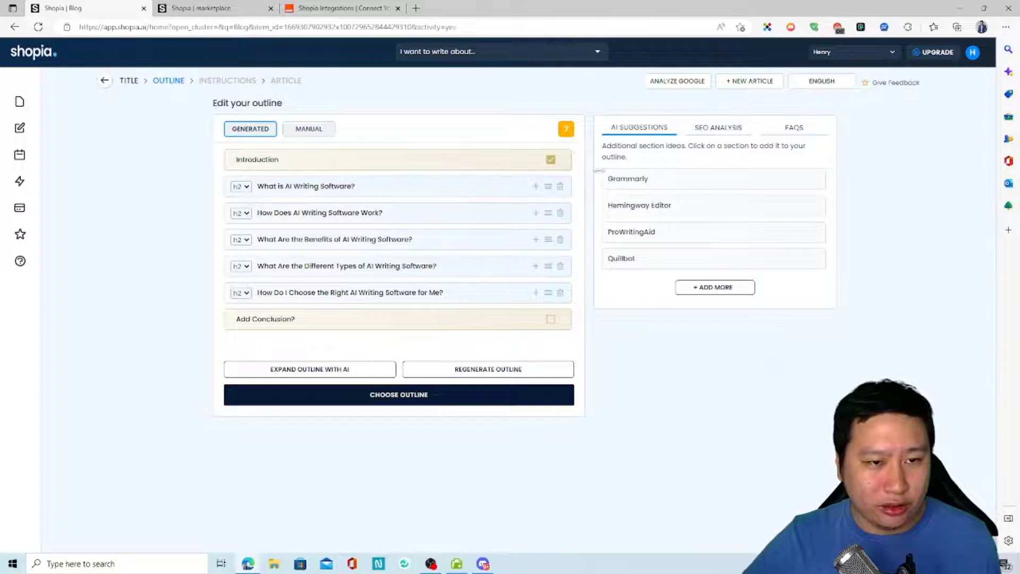
left_click(550, 319)
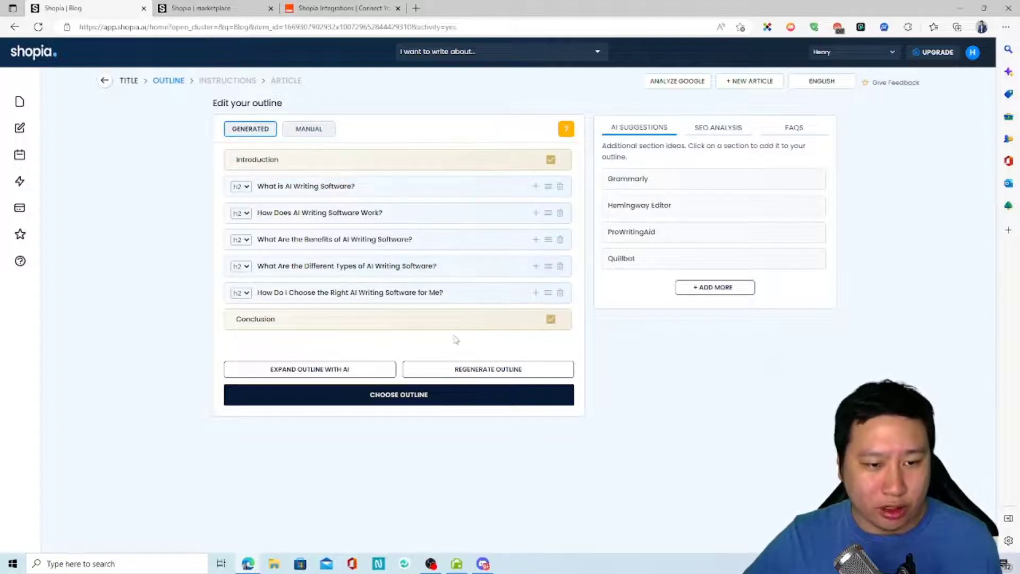
Try an empty h3 subheading under "What is AI Writing Software?" and a Grammarly section, then delete the Grammarly section
left_click(536, 187)
left_click(242, 213)
left_click(241, 236)
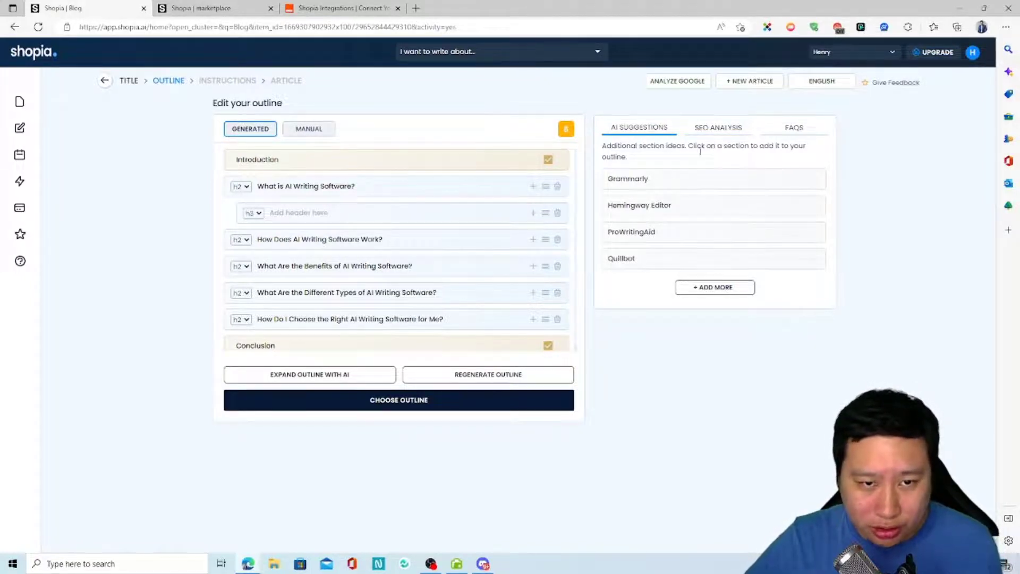
left_click(617, 184)
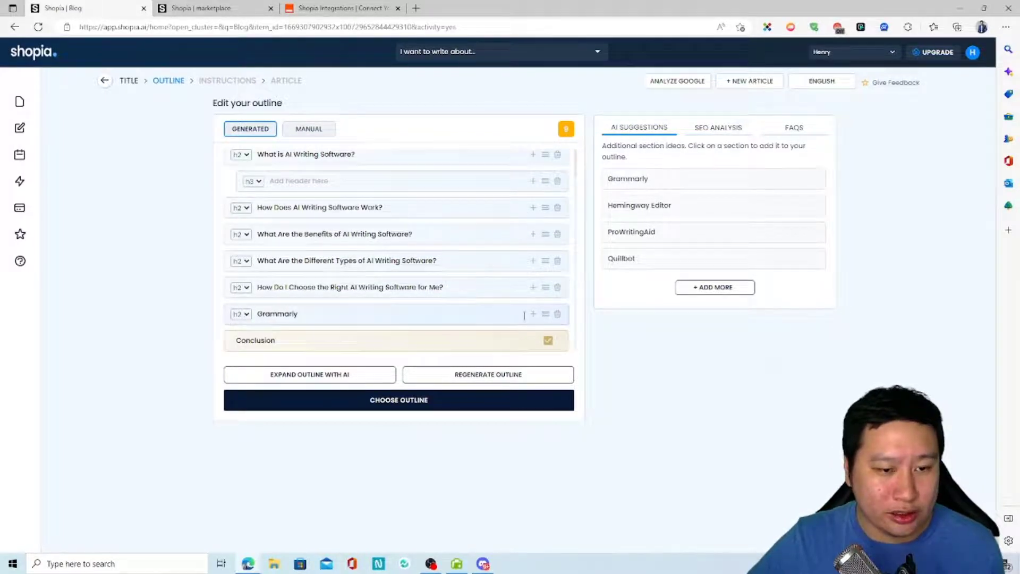
left_click(557, 313)
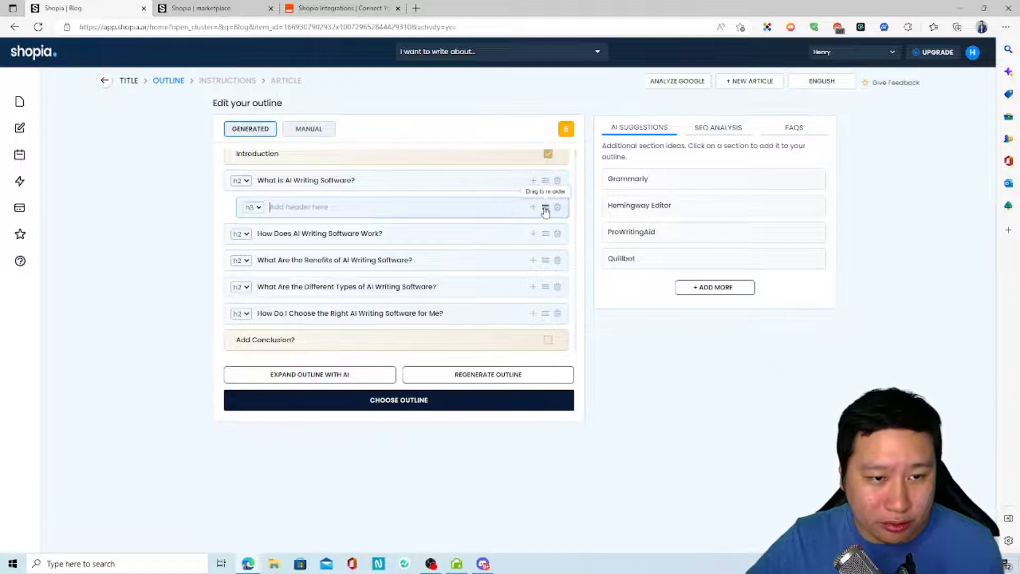
Generate more AI section suggestions and delete the empty h3 subheading from the outline
left_click_drag(635, 209, 393, 222)
left_click_drag(700, 289, 682, 304)
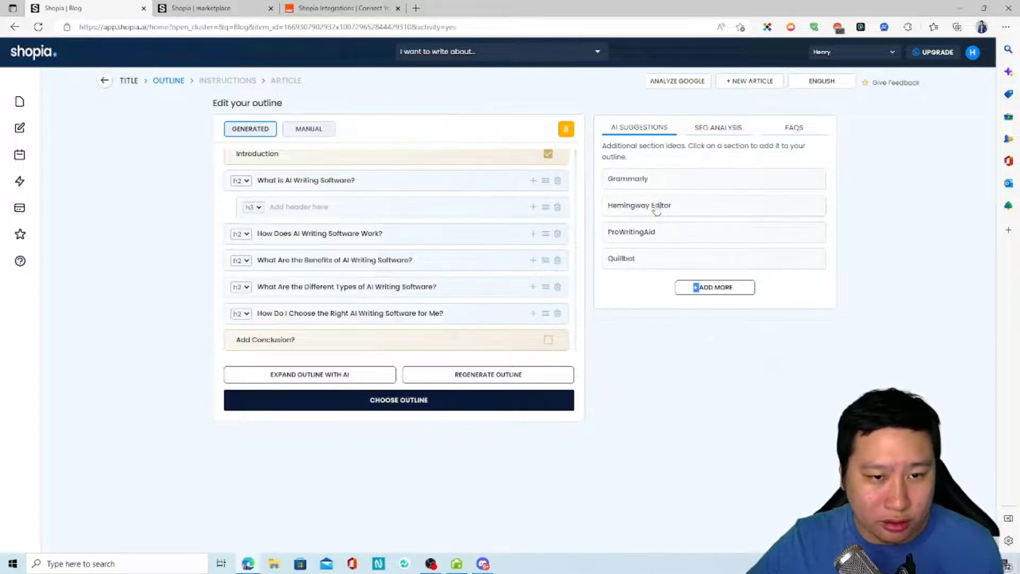
left_click(696, 288)
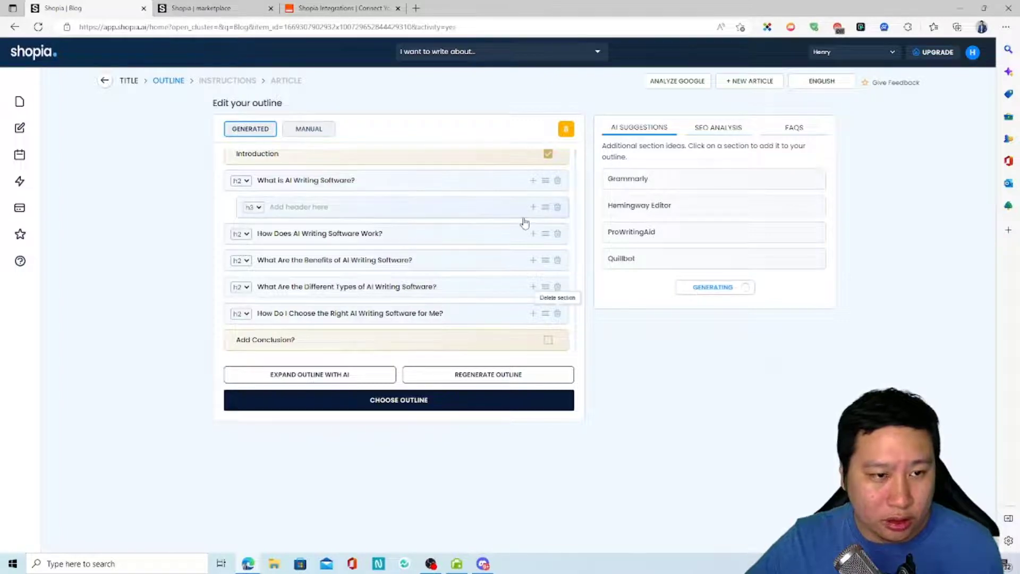
left_click(557, 206)
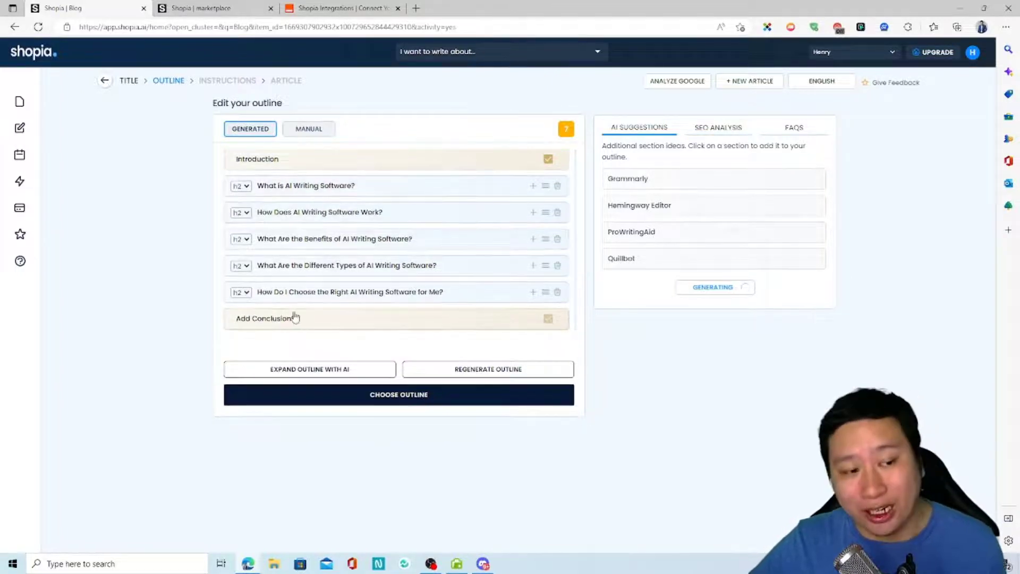
Try the Quillbot suggestion as an outline section with different heading levels, delete it and include the conclusion again
left_click(640, 258)
left_click(240, 313)
left_click(250, 335)
left_click(254, 314)
left_click(252, 327)
left_click(558, 313)
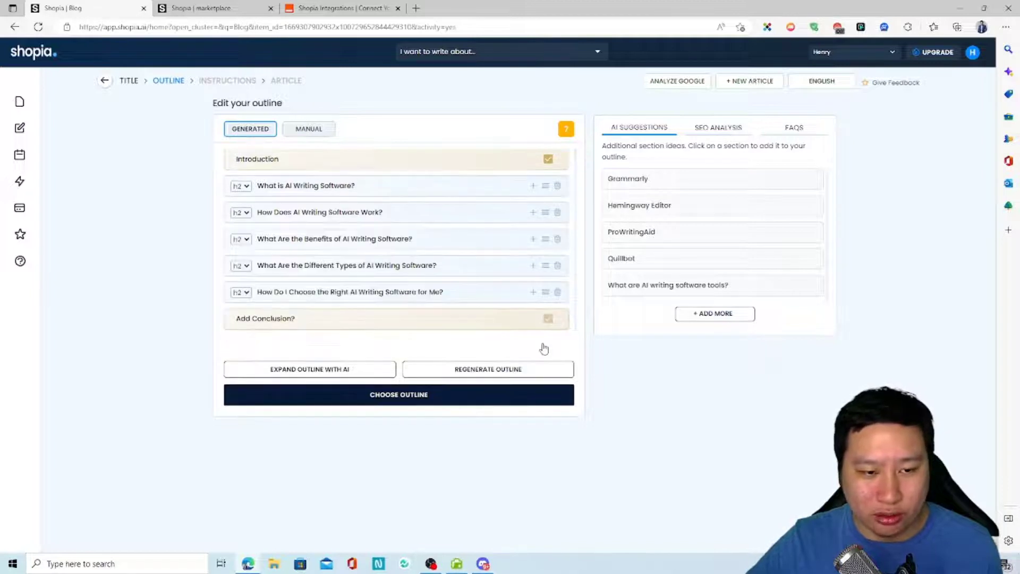
left_click(547, 318)
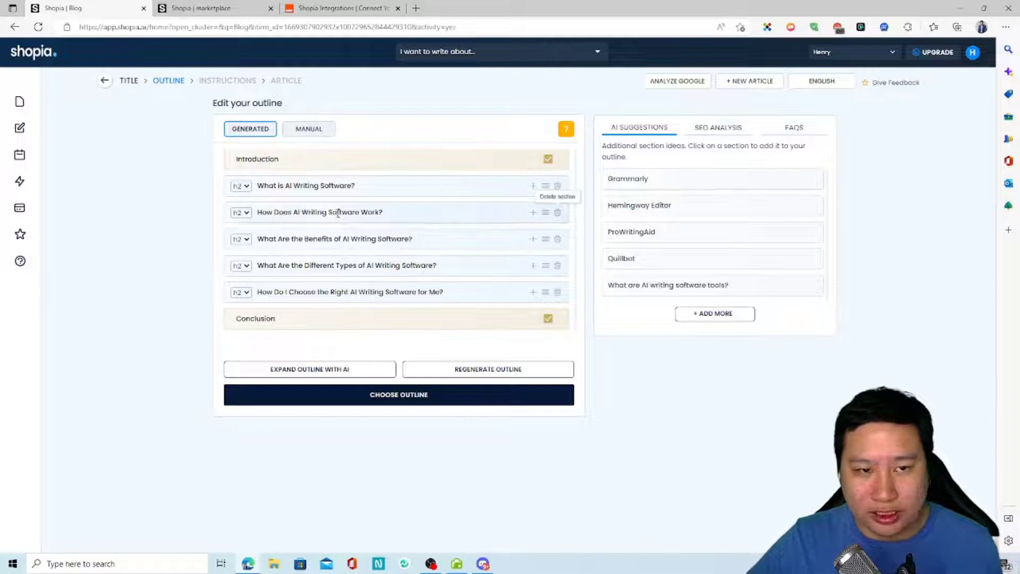
Show the SEO analysis and look through the headings used by the first-ranked Google result
left_click(711, 135)
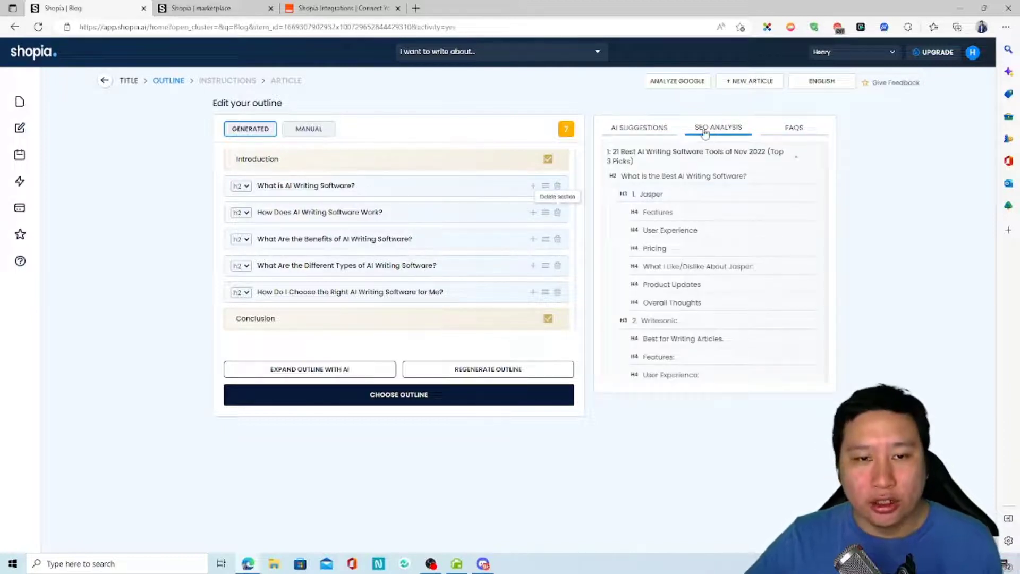
scroll(696, 234, "down", 3)
scroll(696, 237, "down", 12)
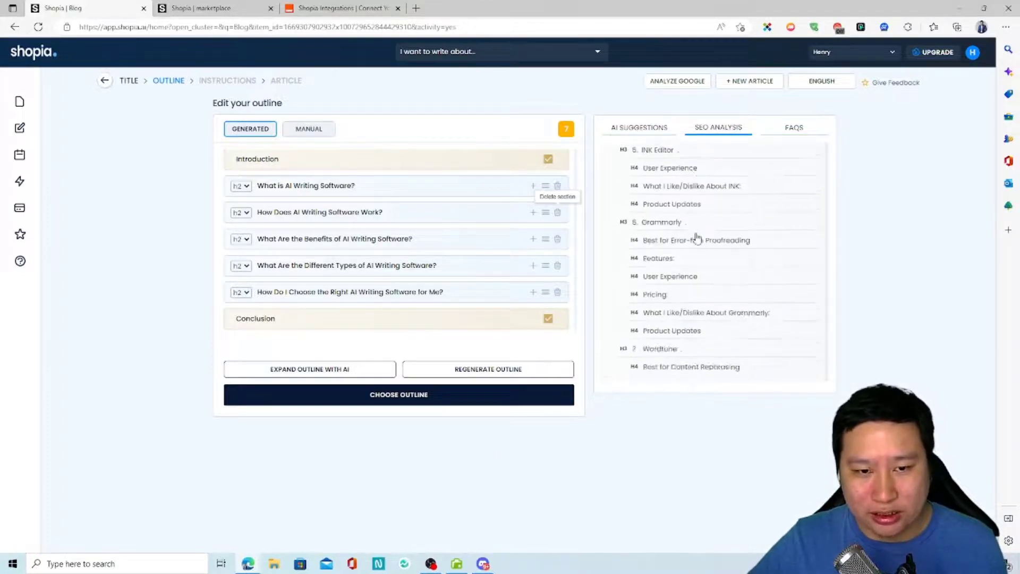
scroll(688, 323, "up", 15)
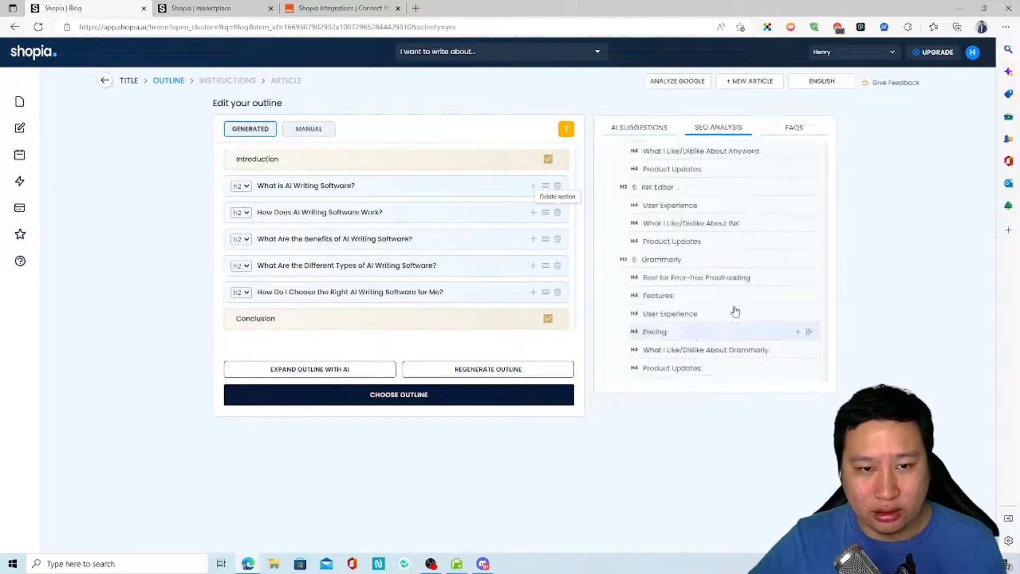
scroll(730, 312, "up", 2)
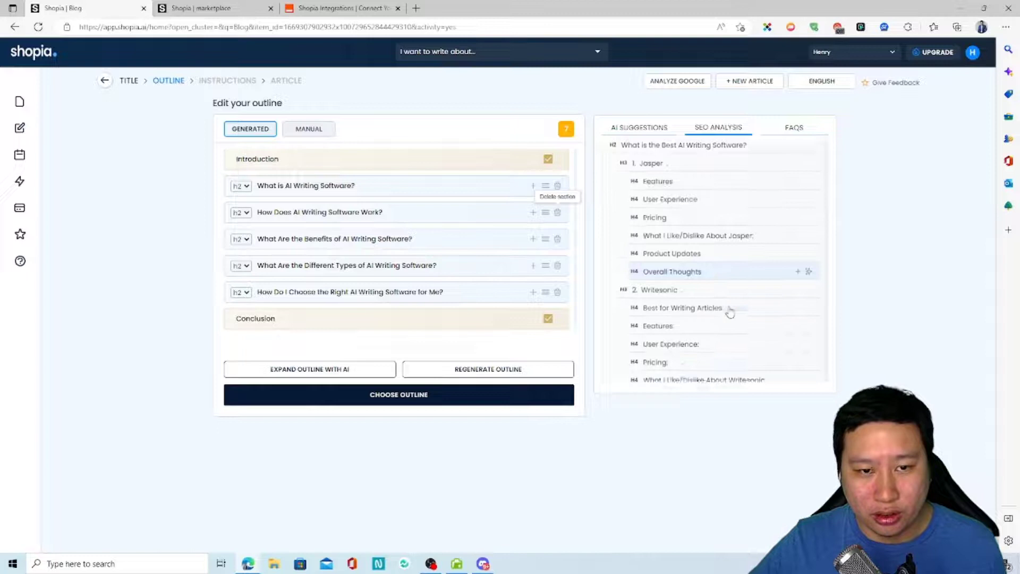
Collapse the outlines of the ranked articles in the SEO analysis and check the individual results
left_click(767, 156)
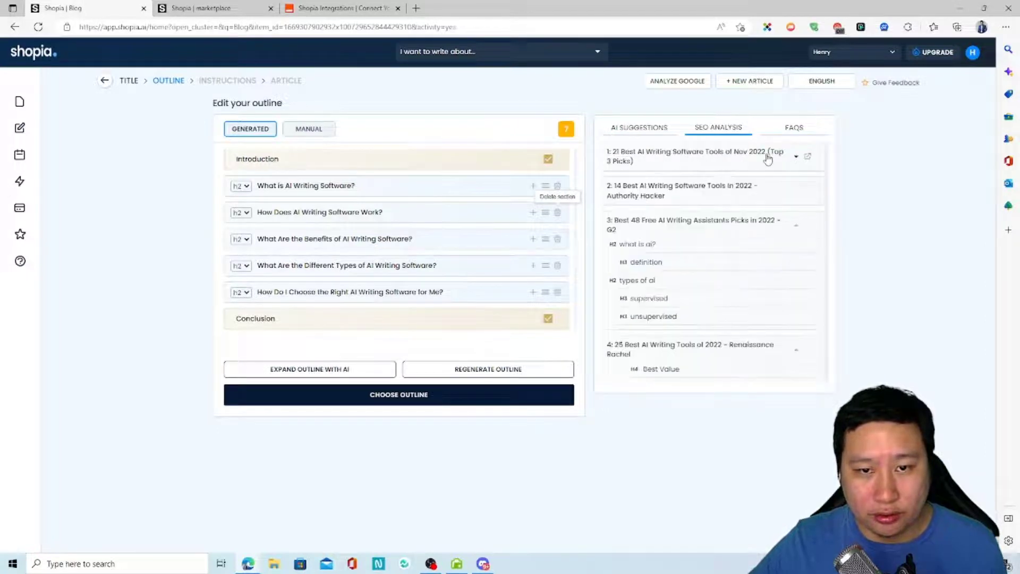
left_click(704, 225)
left_click(696, 262)
scroll(680, 276, "down", 2)
scroll(678, 280, "up", 1)
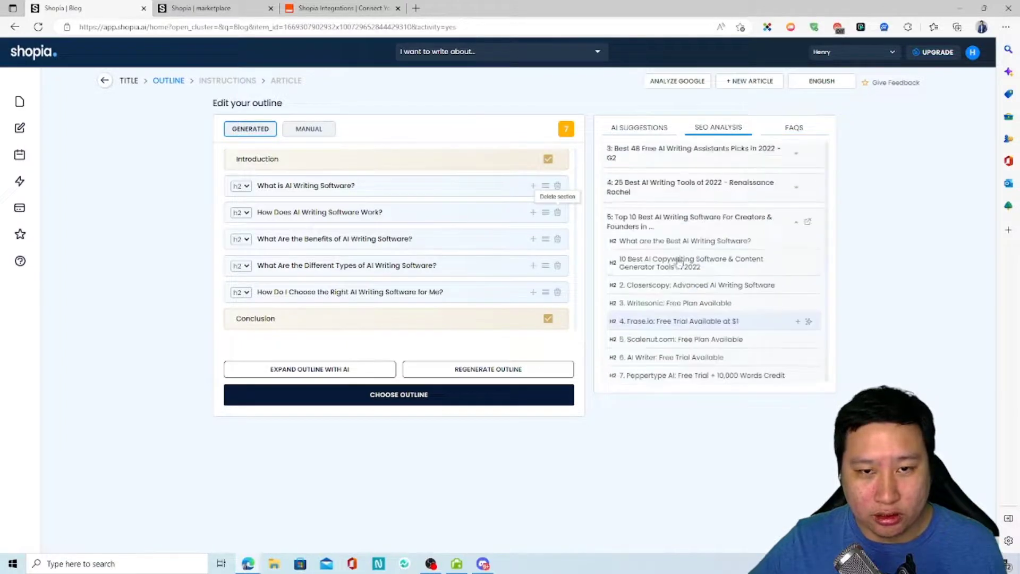
left_click(679, 193)
left_click(684, 189)
left_click(677, 215)
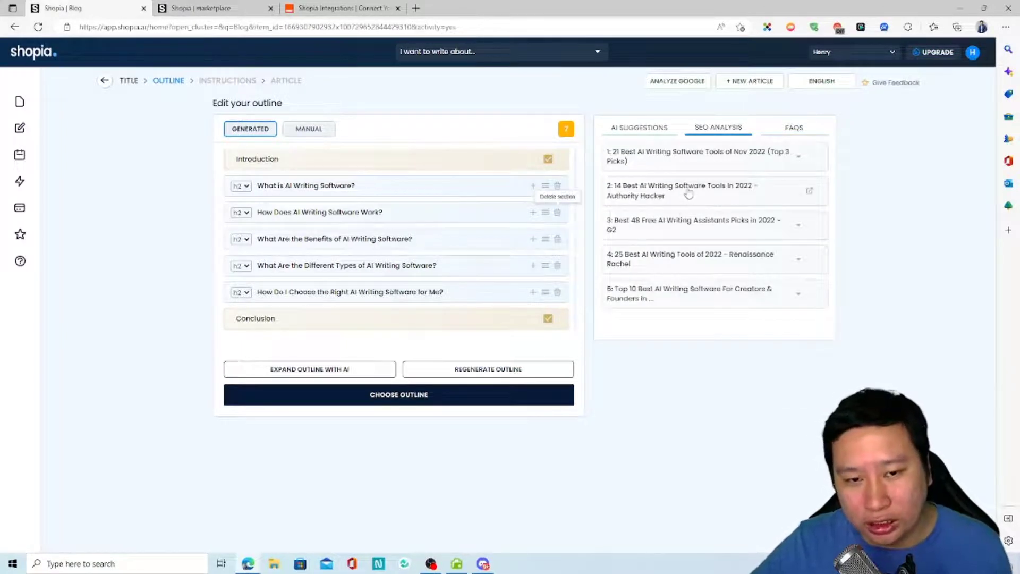
left_click(797, 227)
left_click(796, 227)
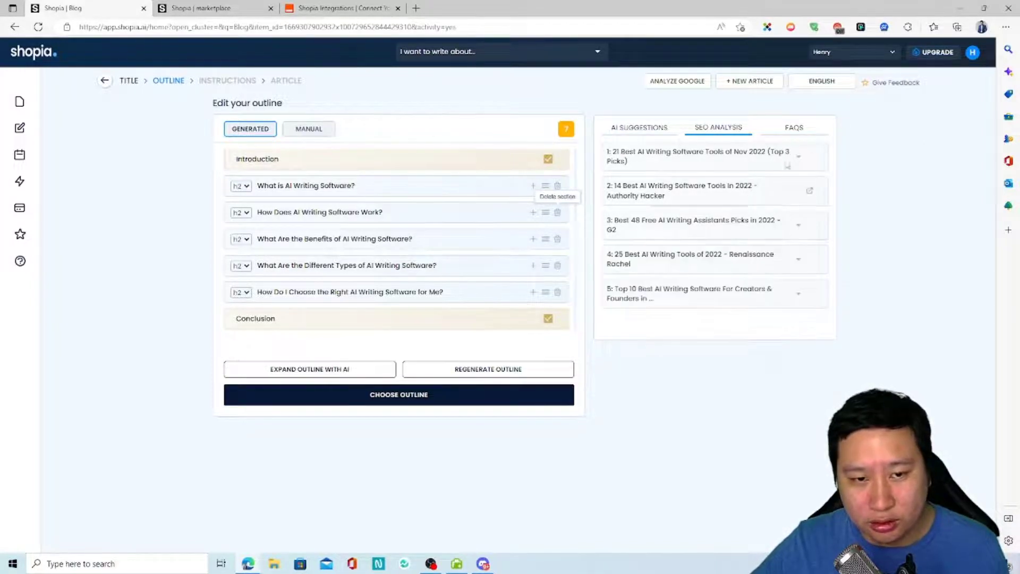
Look through the FAQ ideas from AI suggestions, Quora and Reddit
left_click(790, 129)
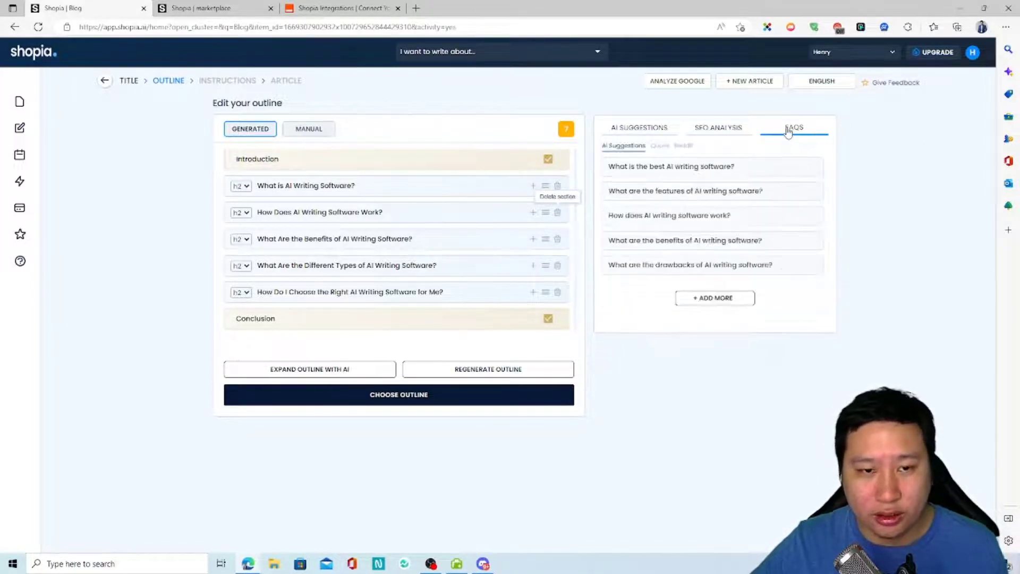
left_click(660, 146)
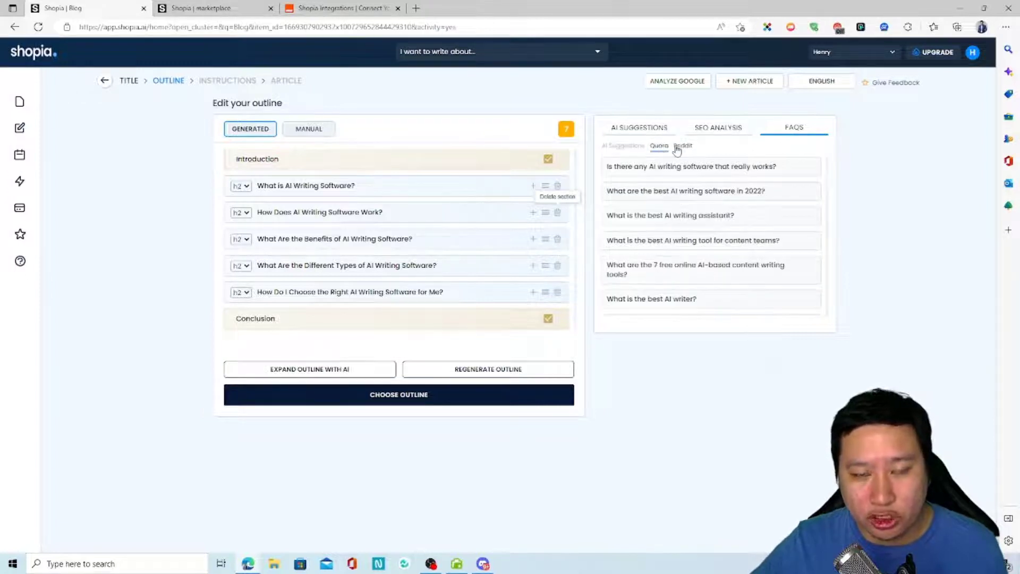
left_click(681, 147)
left_click(659, 146)
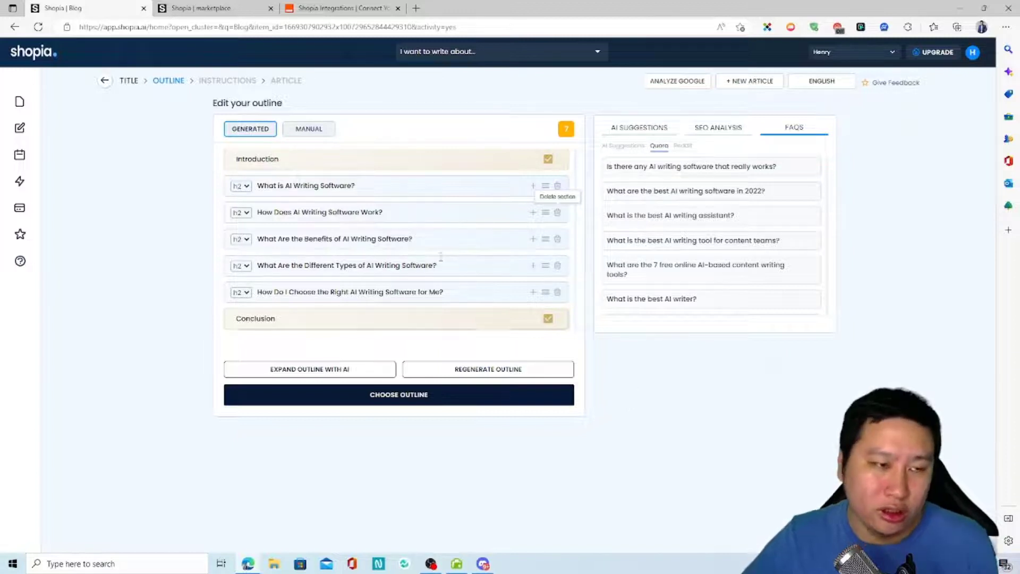
Accept the outline, add a featured image and generate the article
left_click(382, 399)
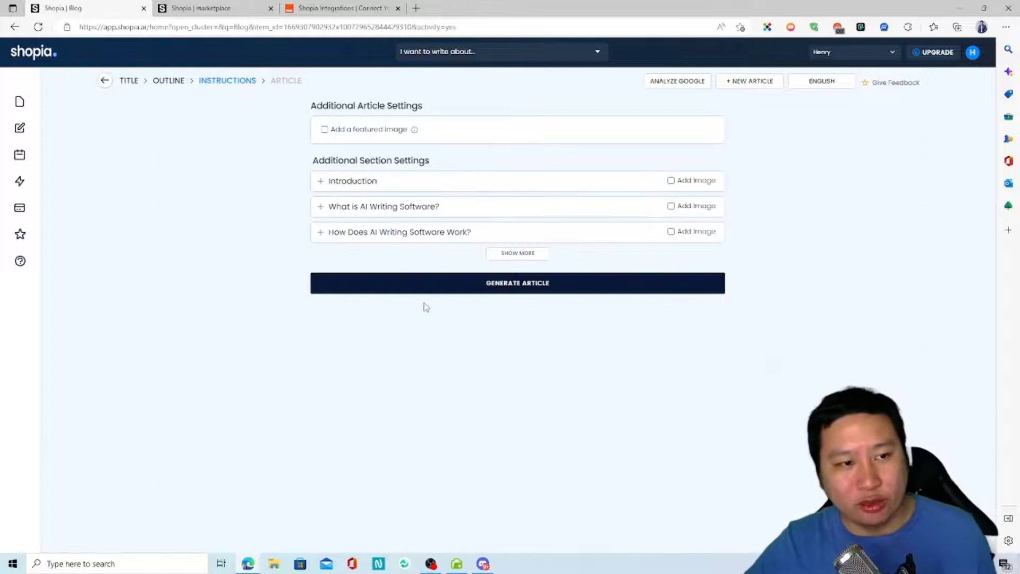
left_click(325, 129)
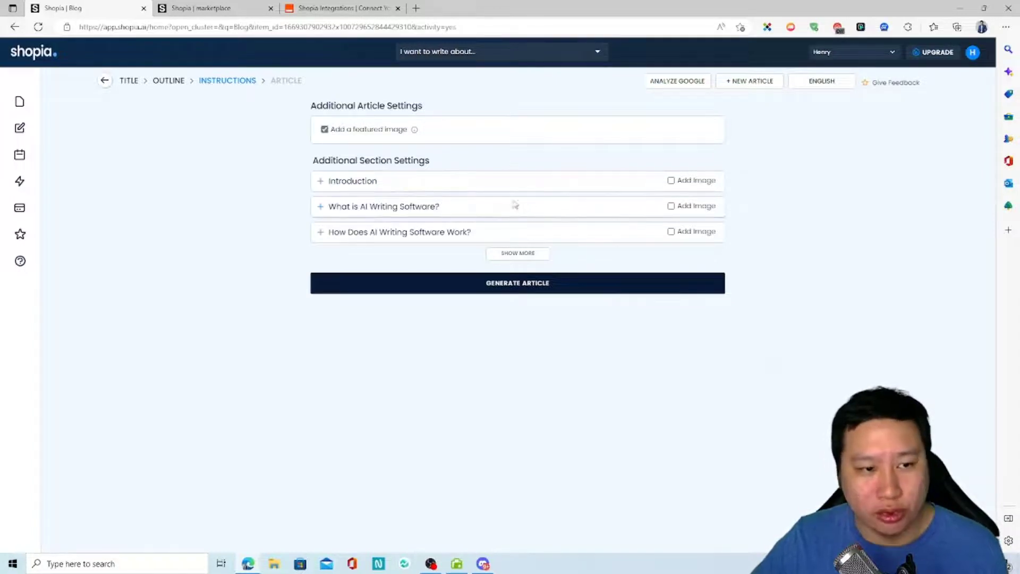
left_click(515, 282)
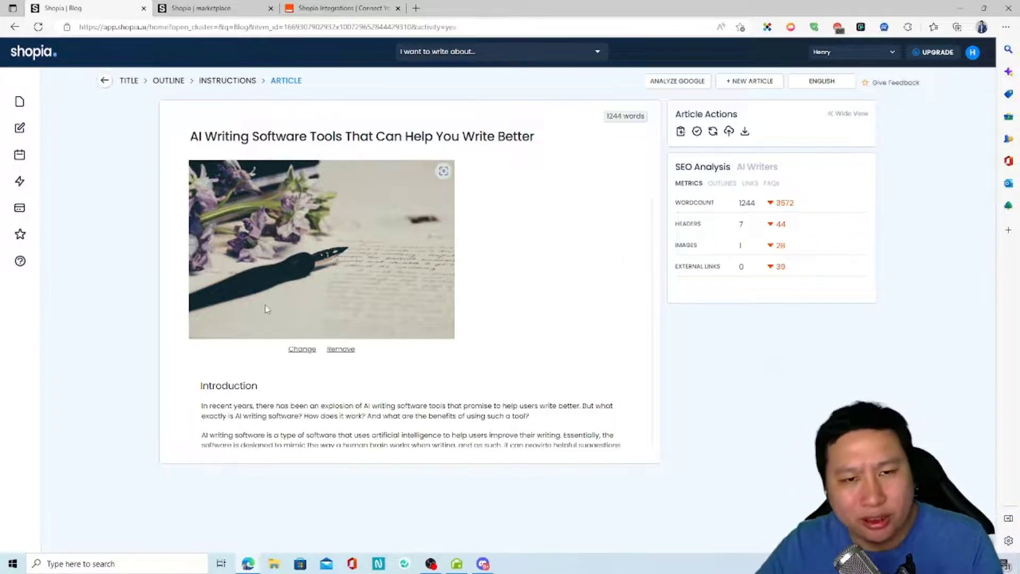
Read through the generated article, from the featured image and introduction to the section on different types of AI writing software
scroll(266, 305, "down", 10)
scroll(399, 367, "up", 10)
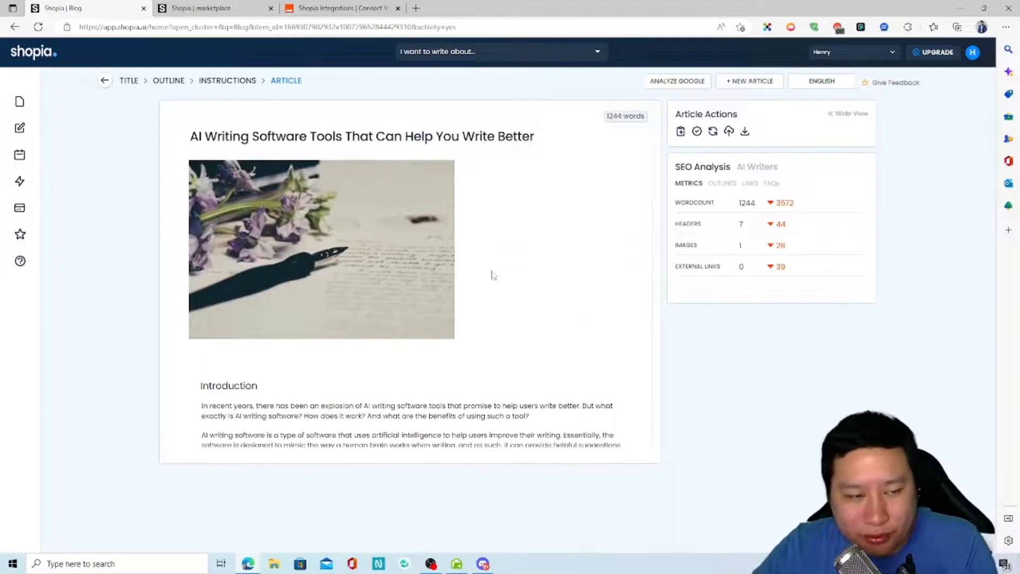
scroll(435, 308, "down", 5)
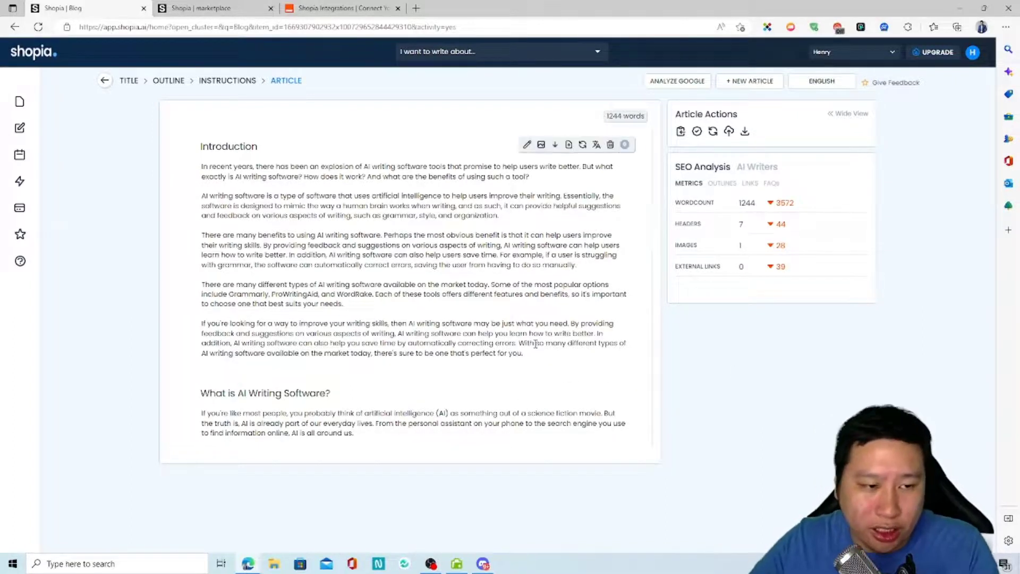
scroll(457, 357, "down", 5)
scroll(457, 357, "up", 3)
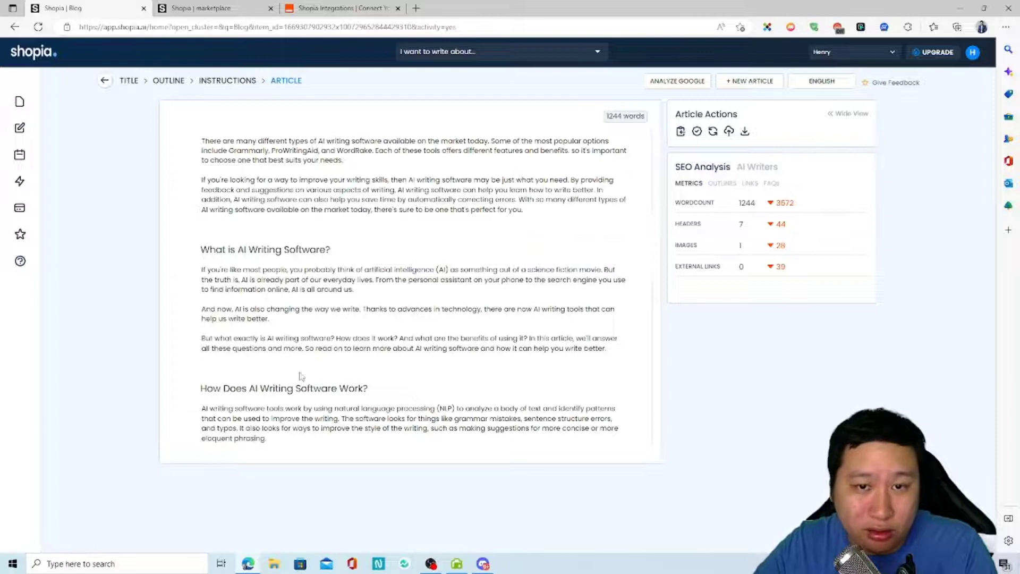
scroll(322, 319, "down", 3)
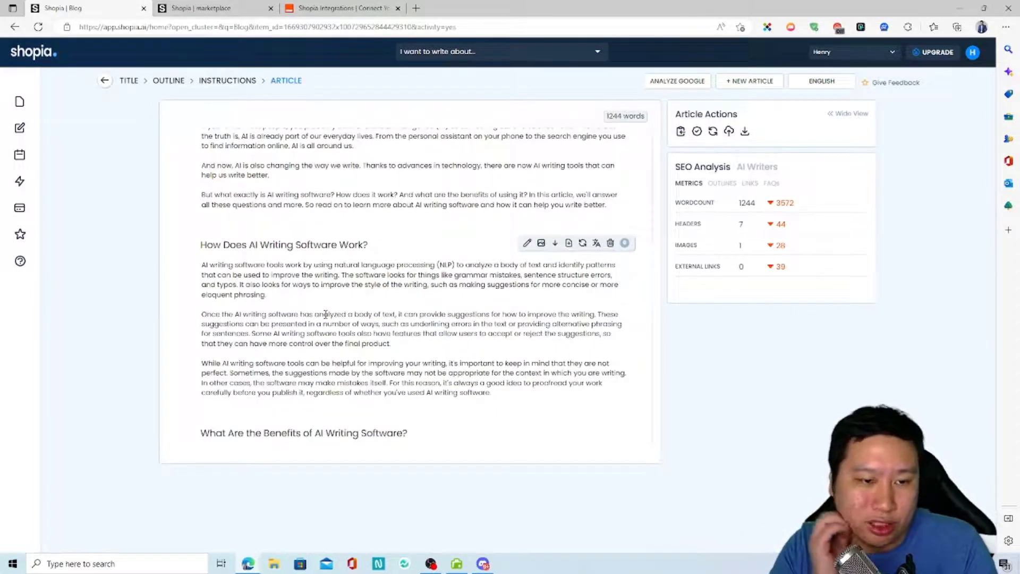
scroll(325, 314, "up", 3)
scroll(335, 282, "down", 3)
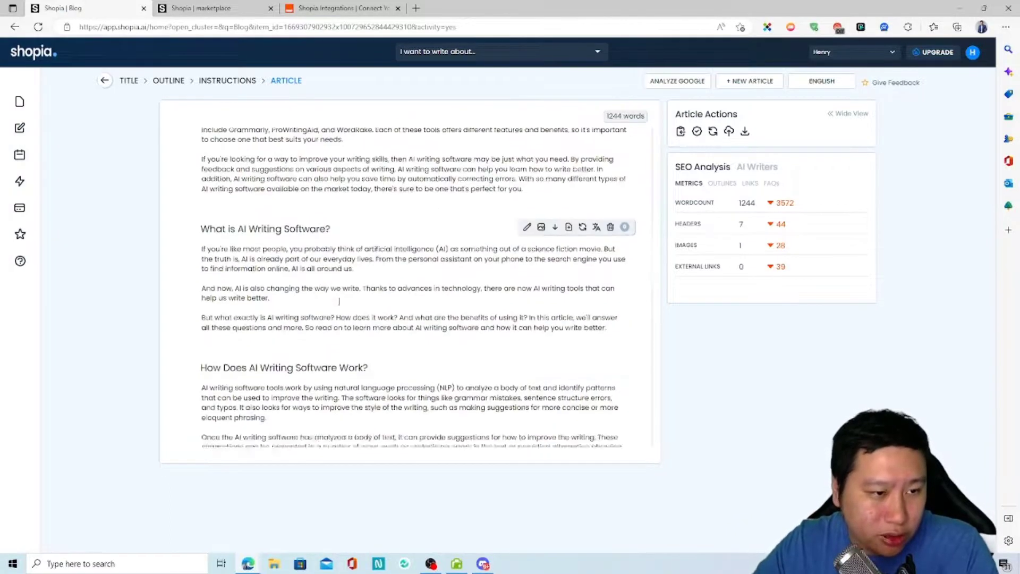
scroll(345, 255, "down", 6)
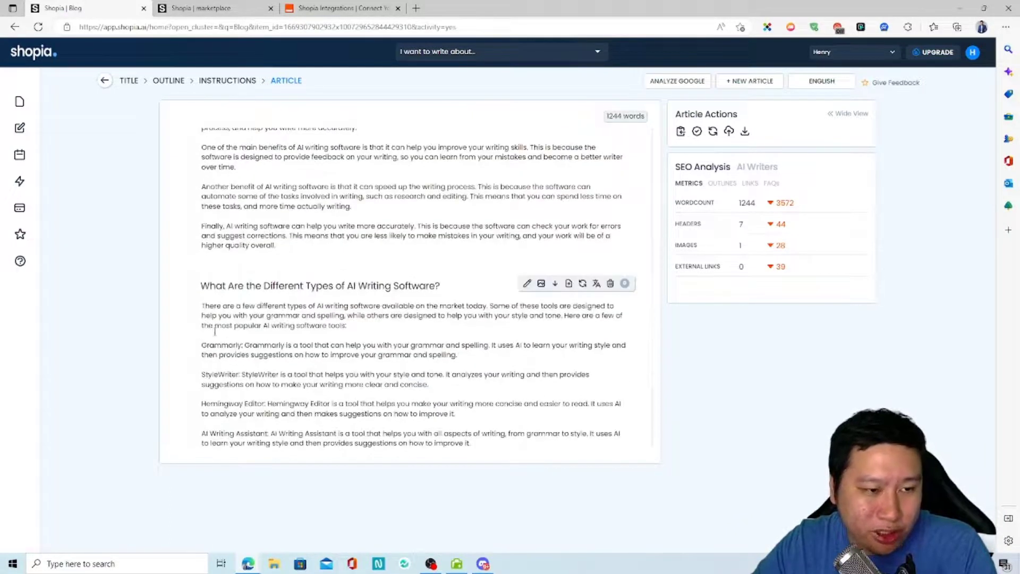
scroll(297, 302, "down", 1)
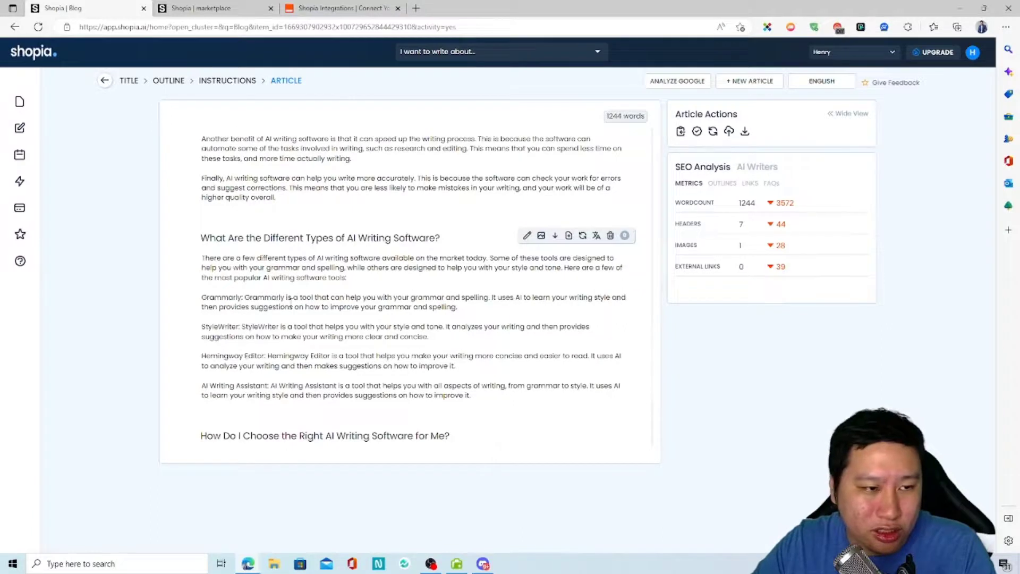
Read the rest of the generated article, from the types of AI writing software through the conclusion, and return to its title
scroll(290, 298, "up", 5)
scroll(266, 325, "down", 6)
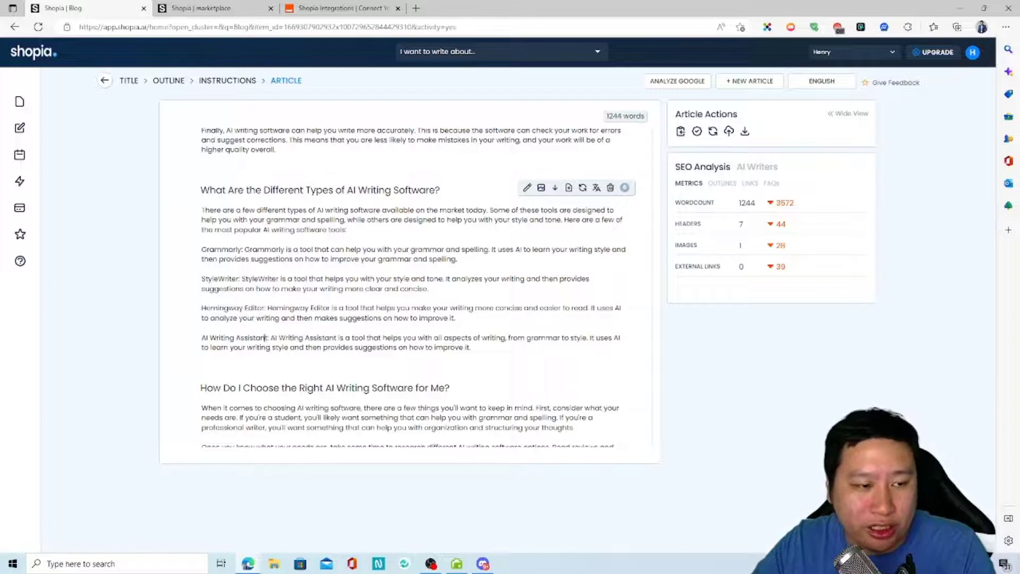
scroll(266, 337, "down", 3)
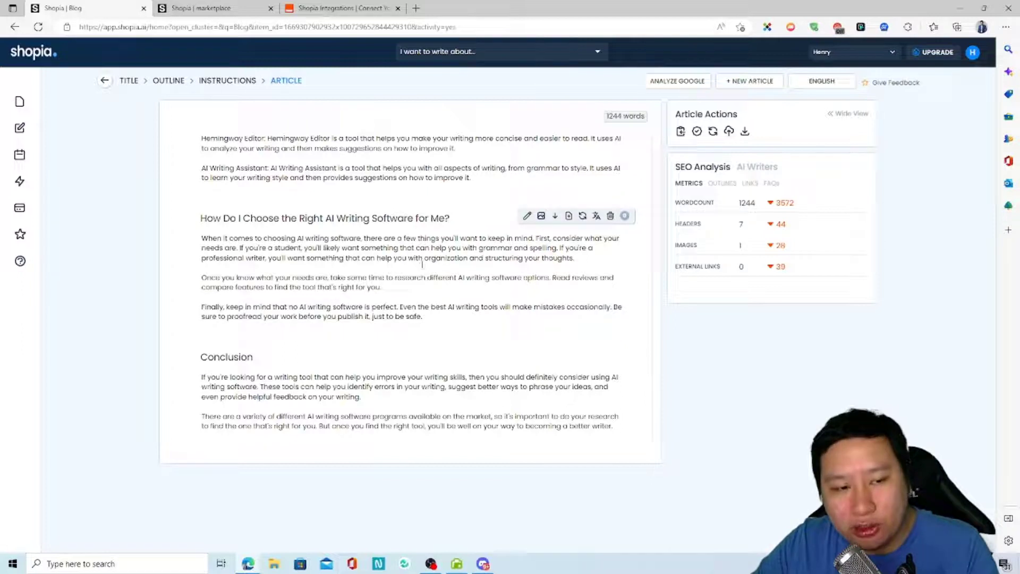
left_click_drag(441, 259, 510, 259)
left_click(533, 259)
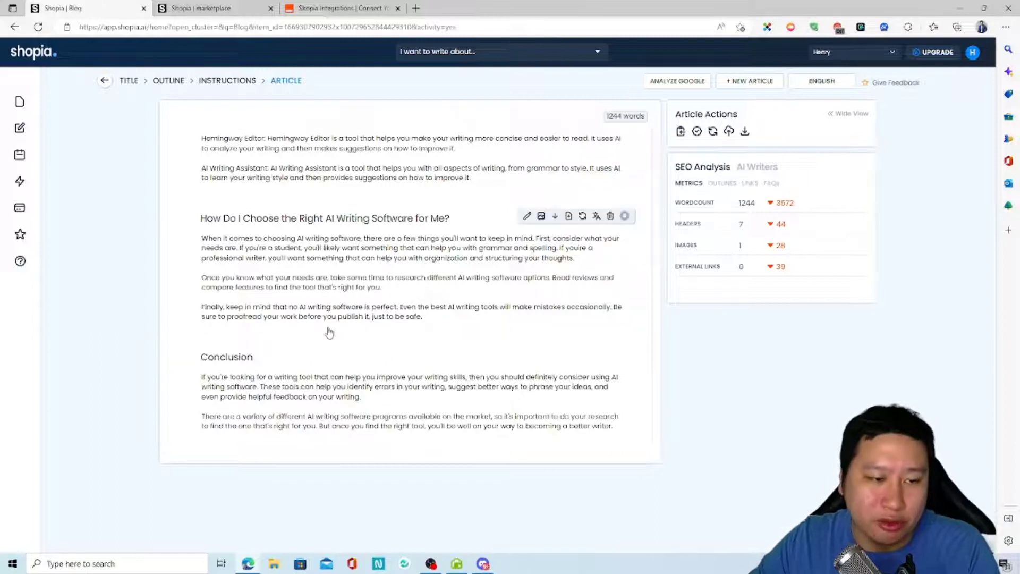
left_click_drag(251, 247, 383, 290)
left_click(341, 278)
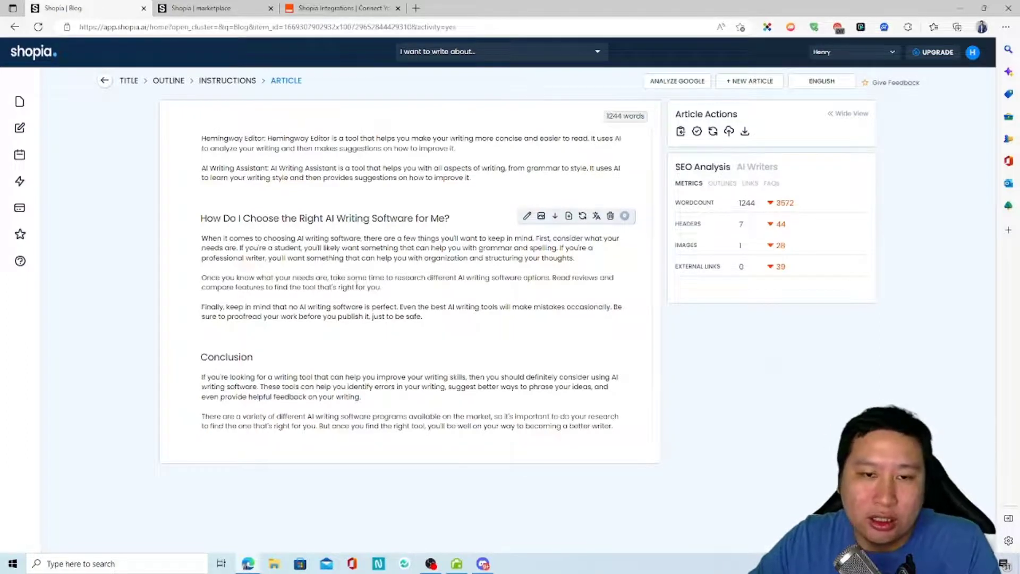
scroll(410, 287, "up", 15)
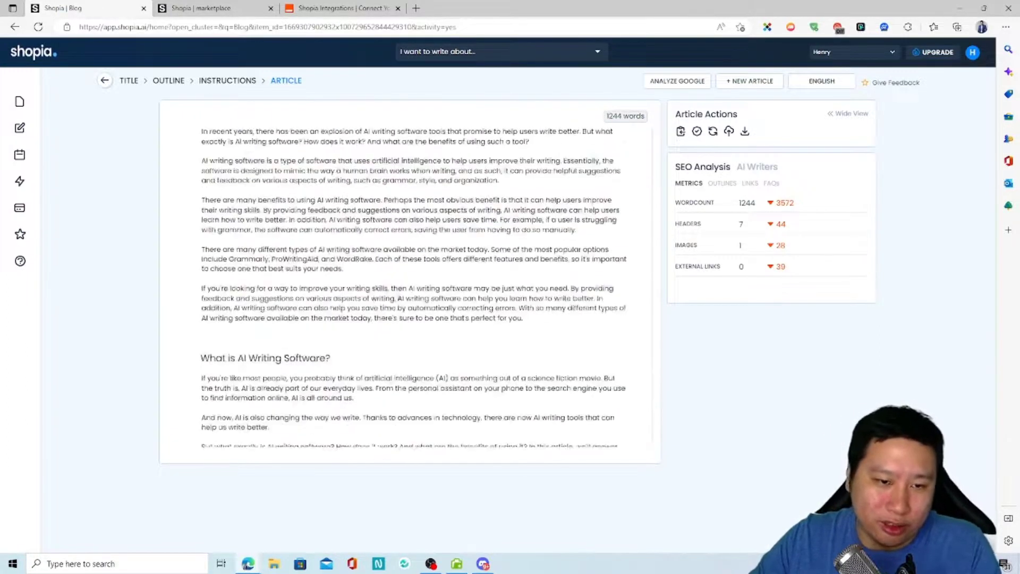
scroll(409, 287, "up", 1)
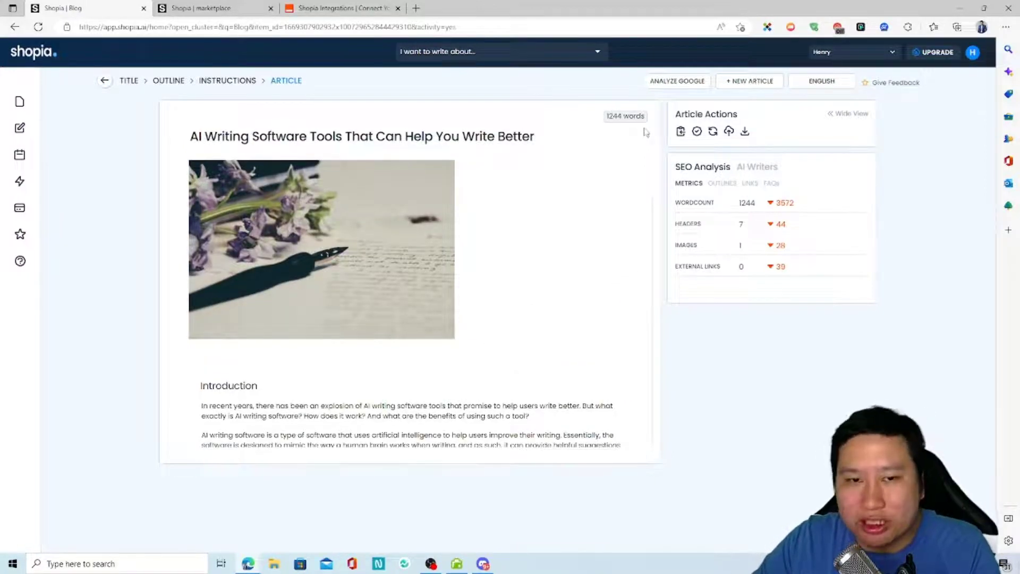
Run a plagiarism check on the article and view the Zapier publishing authorization without connecting
left_click(697, 132)
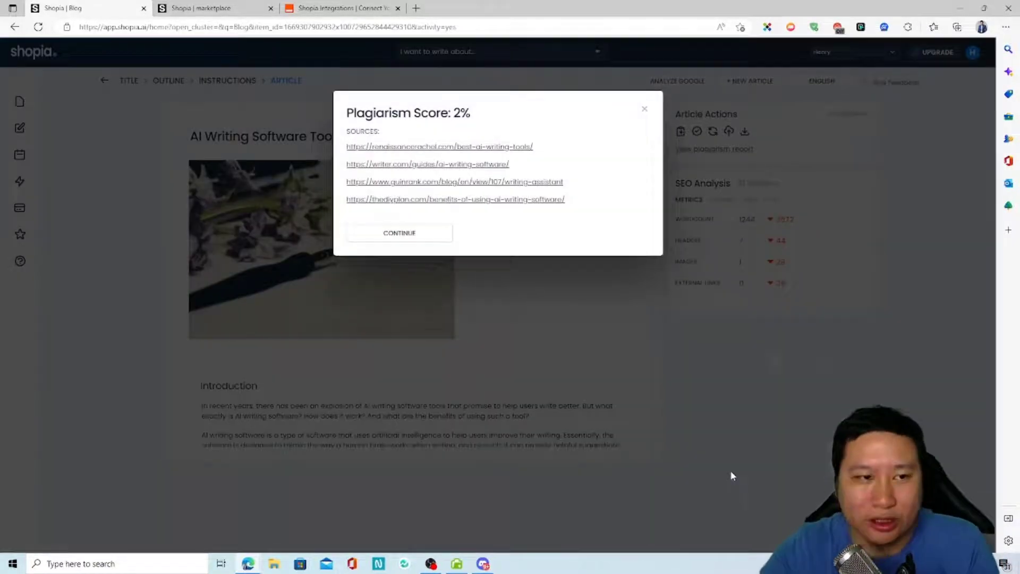
left_click(646, 111)
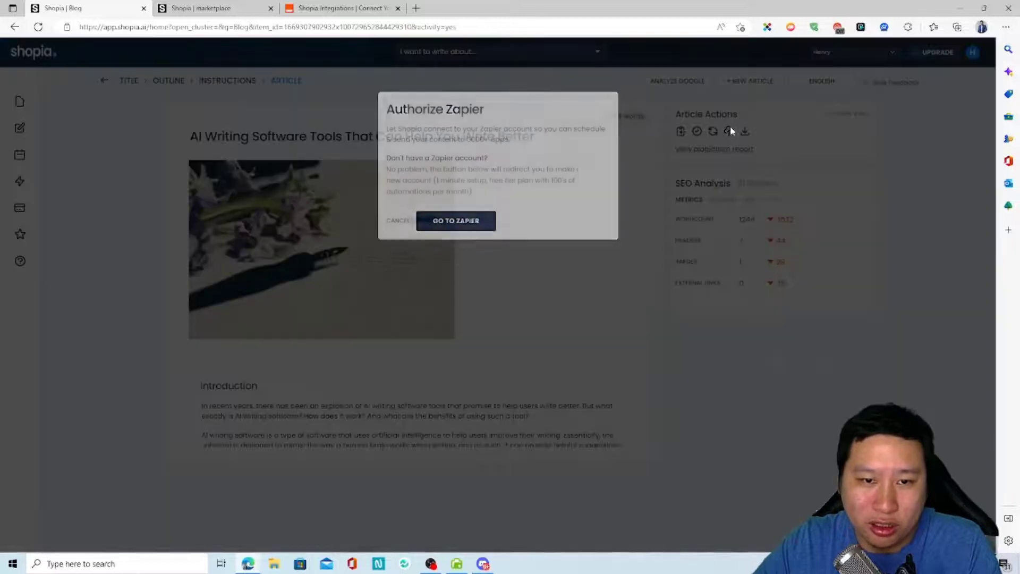
left_click(729, 131)
left_click(399, 222)
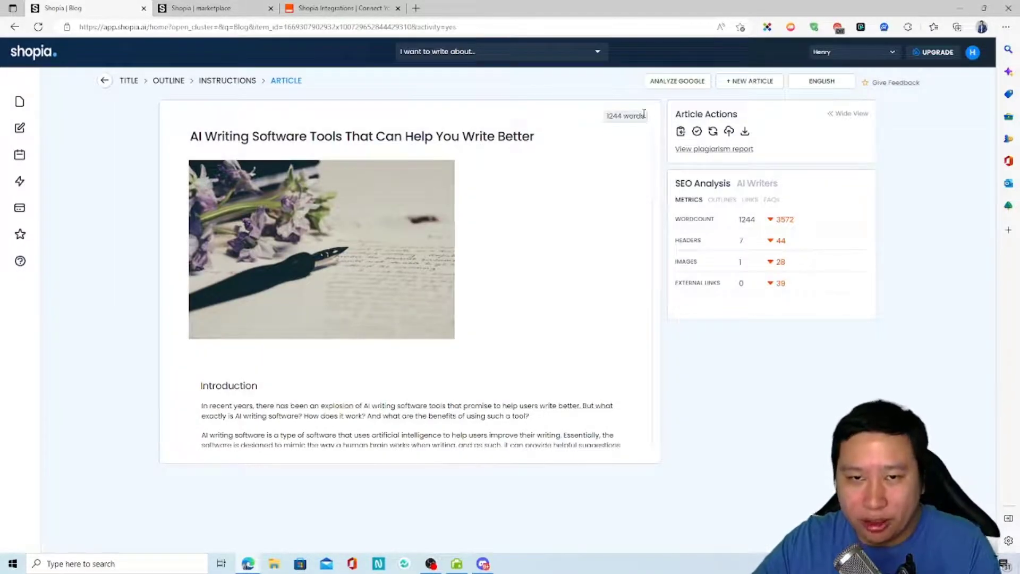
Look into the article's cluster in the content planner and view the Amazon listings among the documents
mouse_move(215, 247)
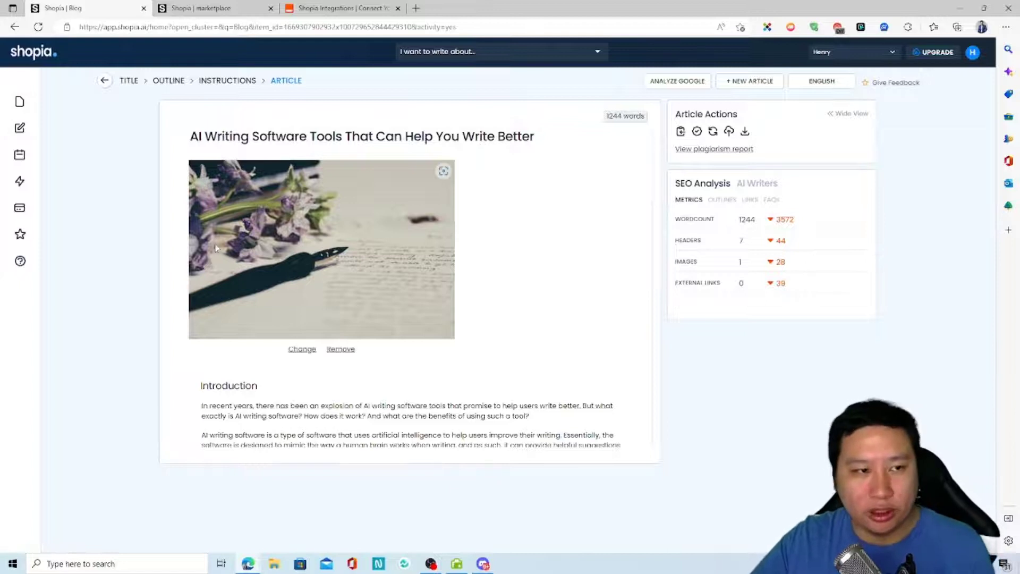
left_click(20, 155)
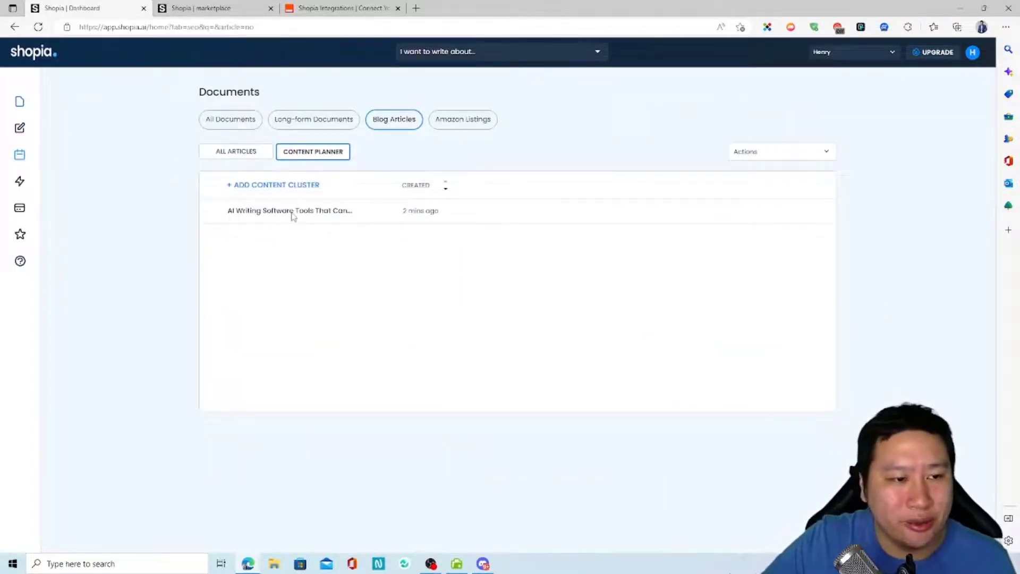
left_click(313, 215)
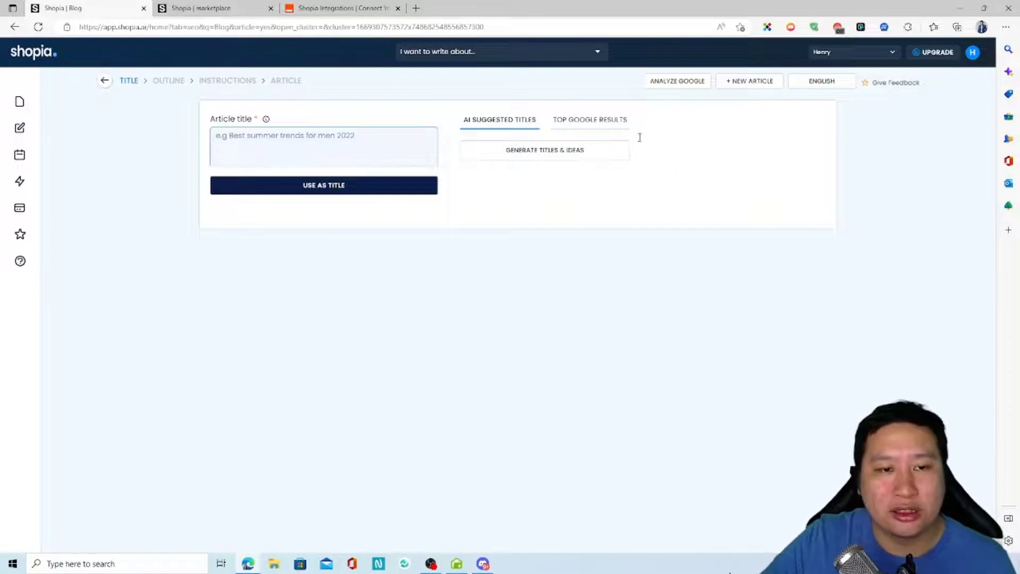
left_click(104, 81)
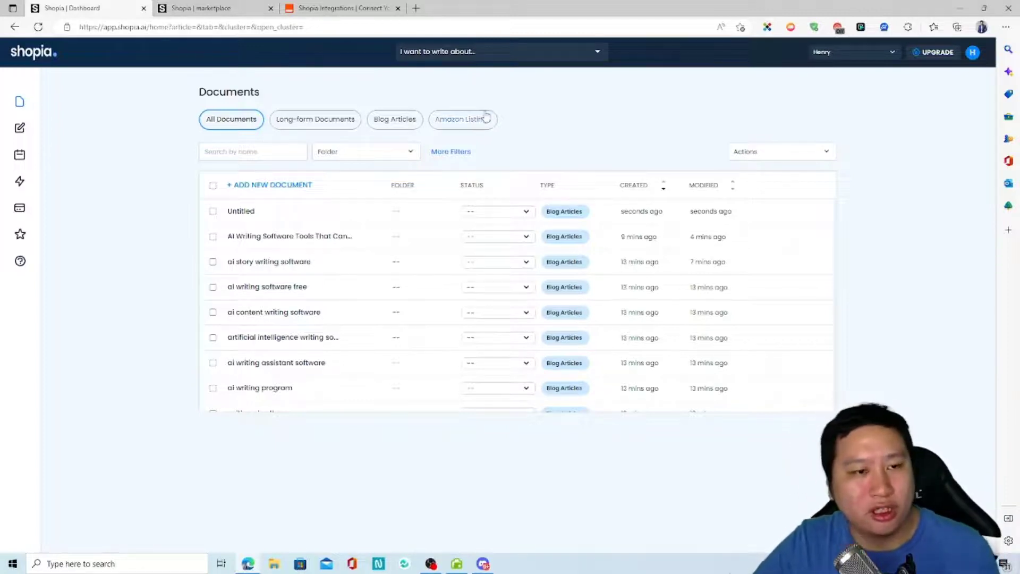
left_click(455, 118)
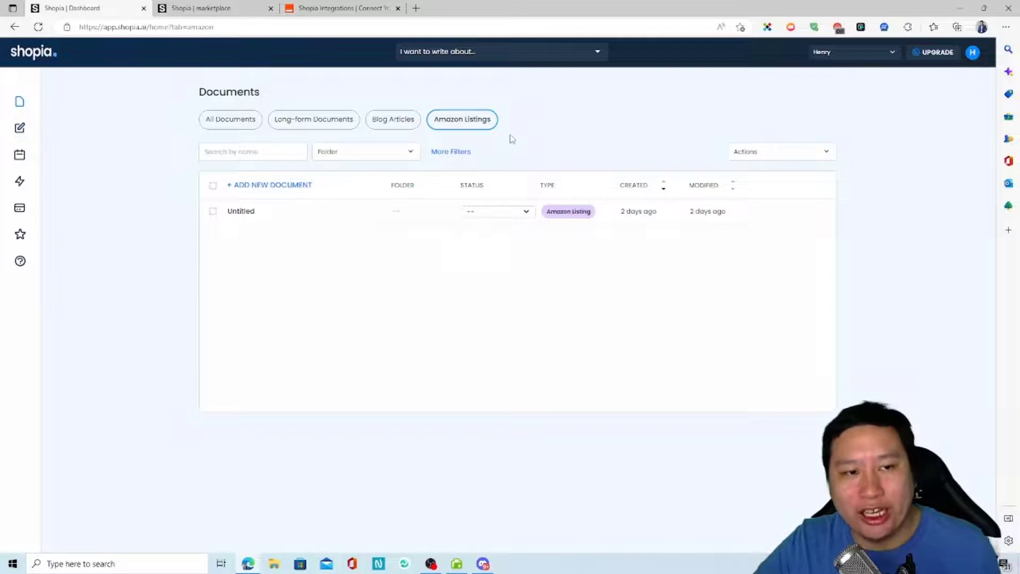
Open the ecommerce writing templates and disable AdGuard protection for app.shopia.ai
left_click(20, 129)
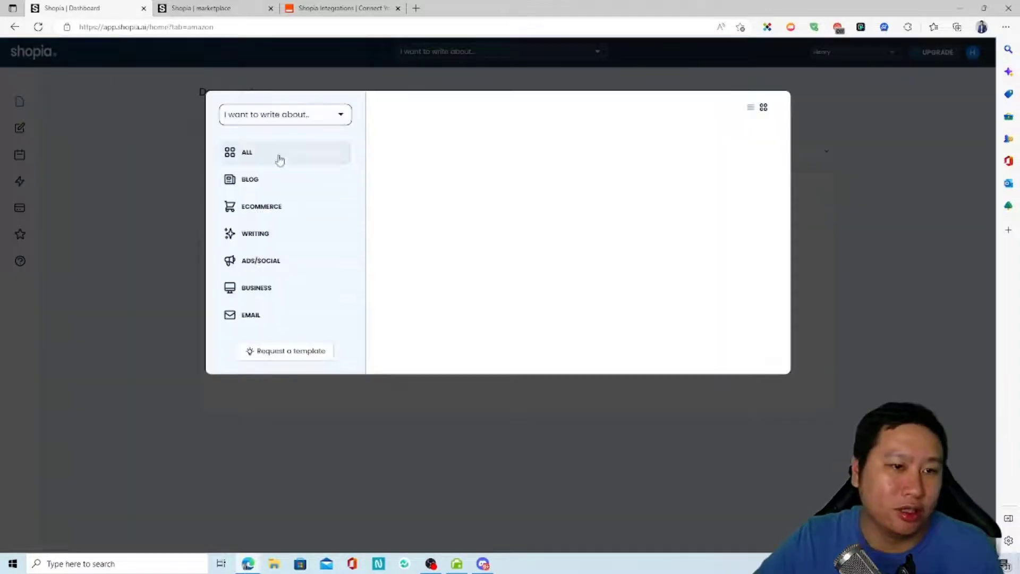
left_click(268, 215)
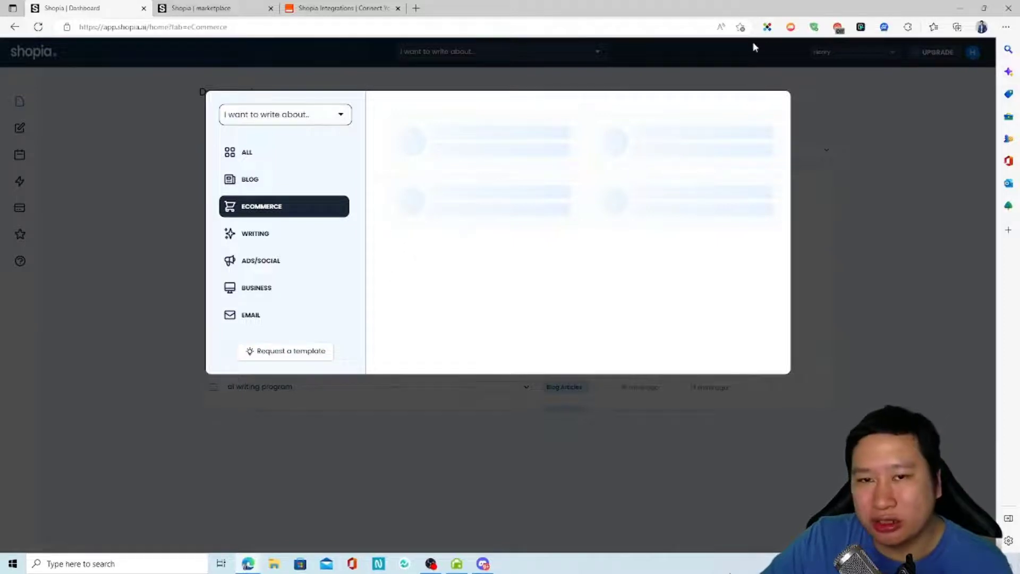
left_click(813, 26)
left_click(799, 175)
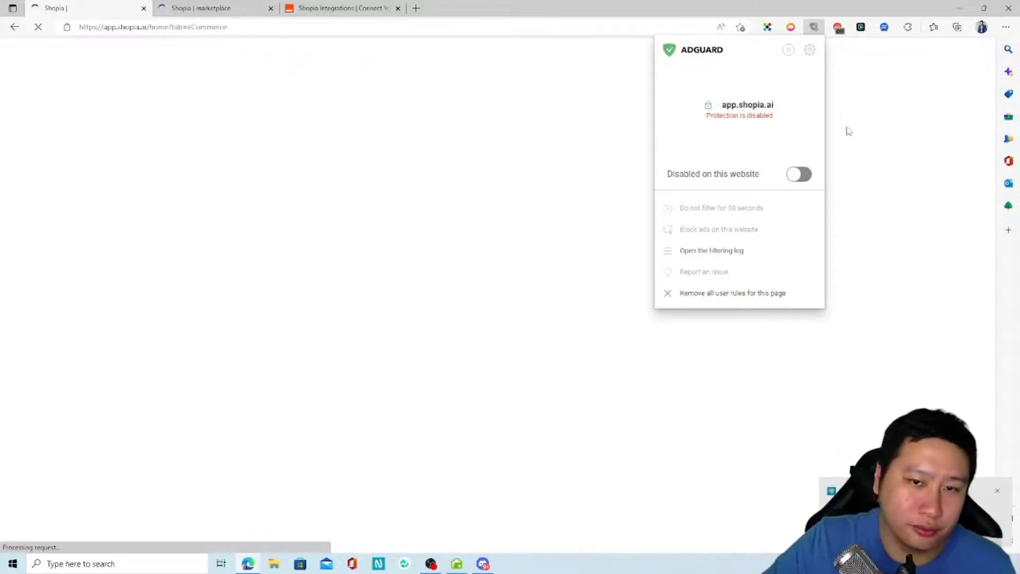
left_click(847, 76)
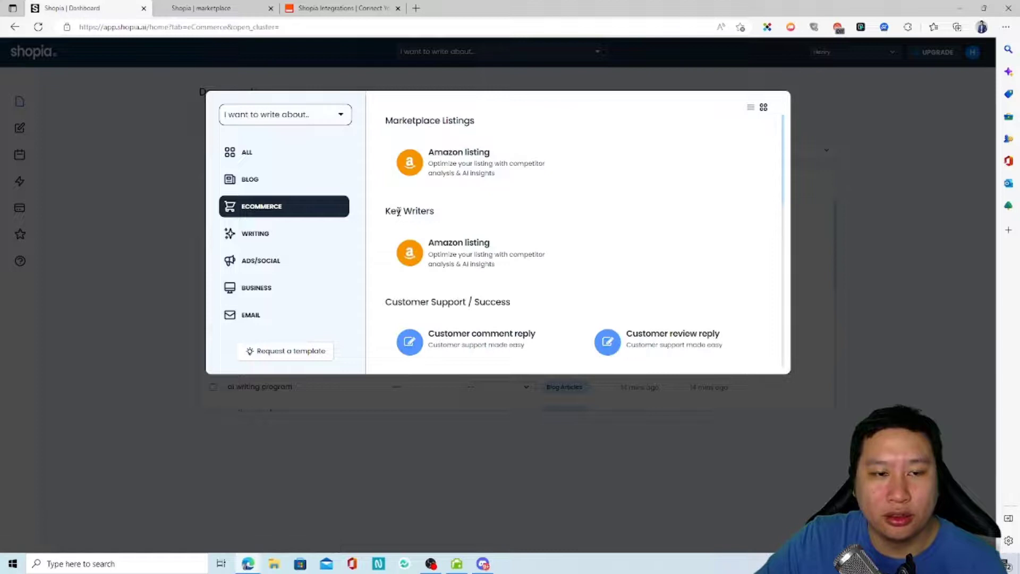
Start an Amazon listing for amazon.sa with the product title "Omron HEM-7121 Upper Arm Cuff Blood Pressure Monitor"
left_click(486, 170)
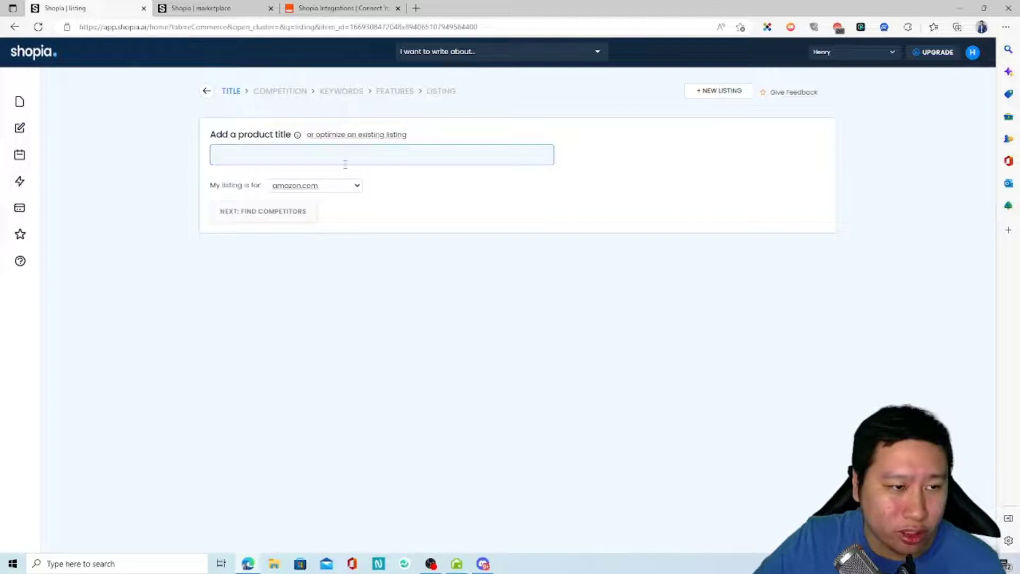
left_click(334, 186)
left_click(295, 181)
left_click(334, 186)
left_click(283, 403)
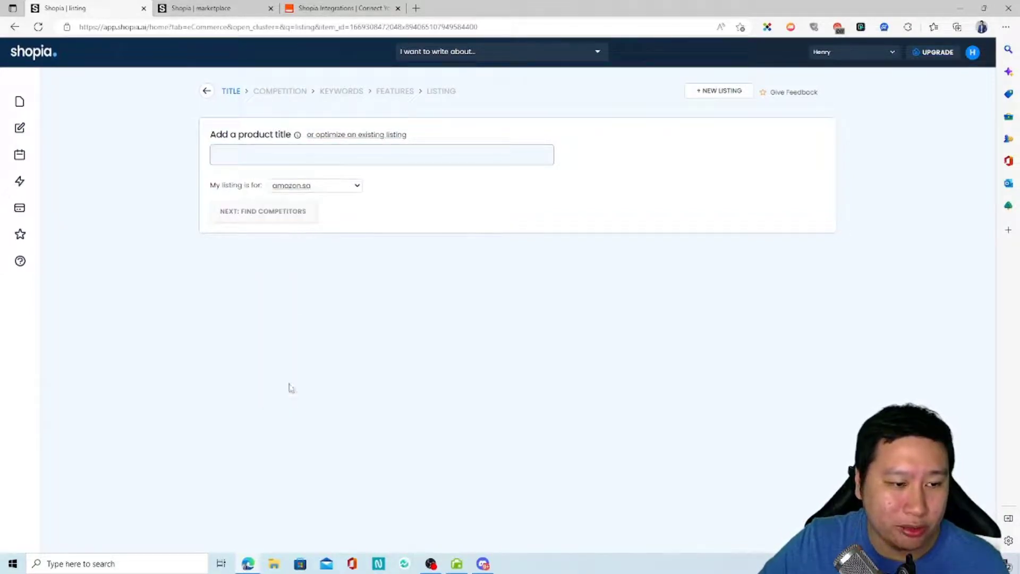
left_click(361, 160)
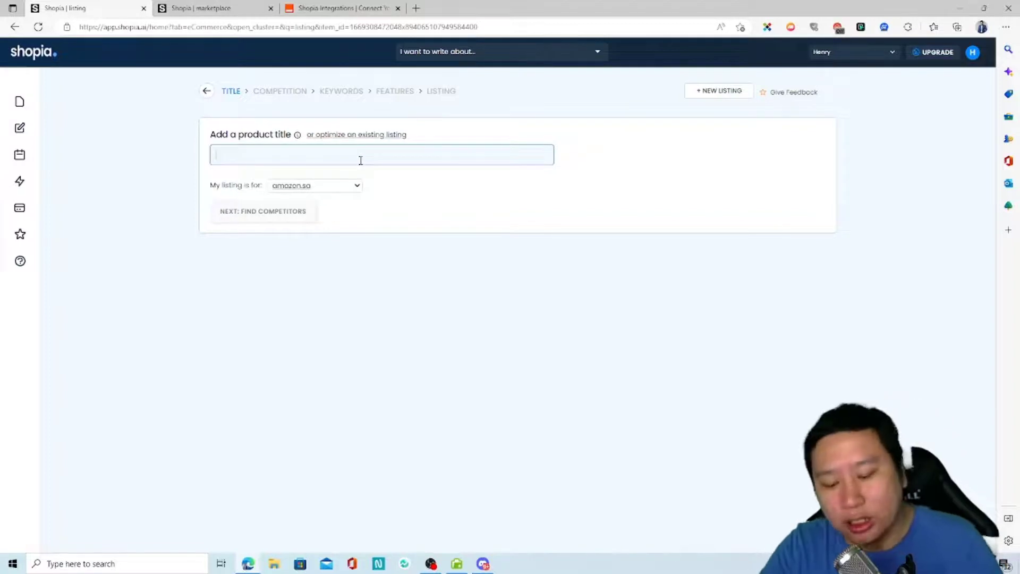
type("Omron HEM-7121 Upper Arm Cuff Blood Pressure Monitor")
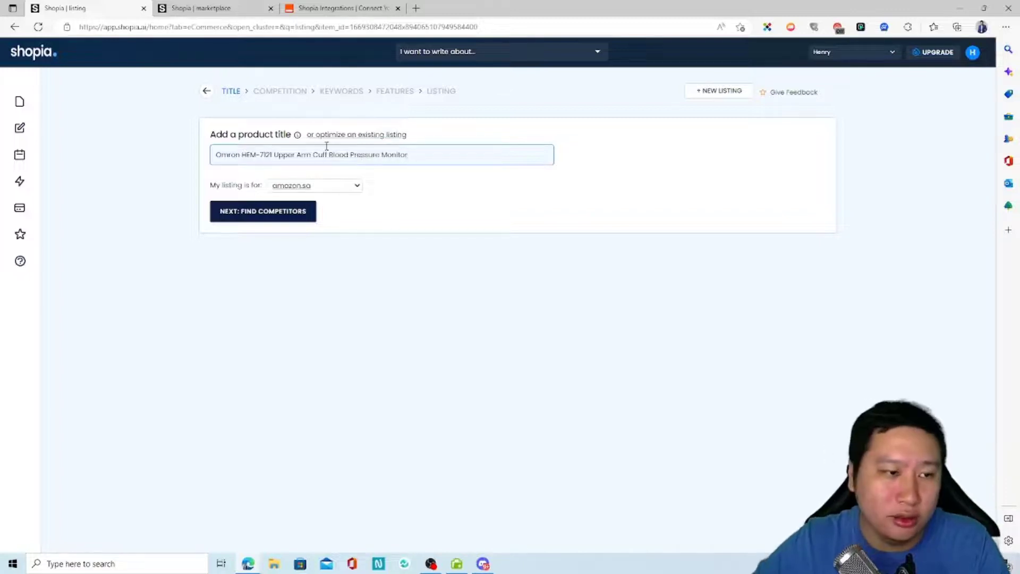
Find competitors for the amazon.sa listing and look through the suggested products
left_click(292, 211)
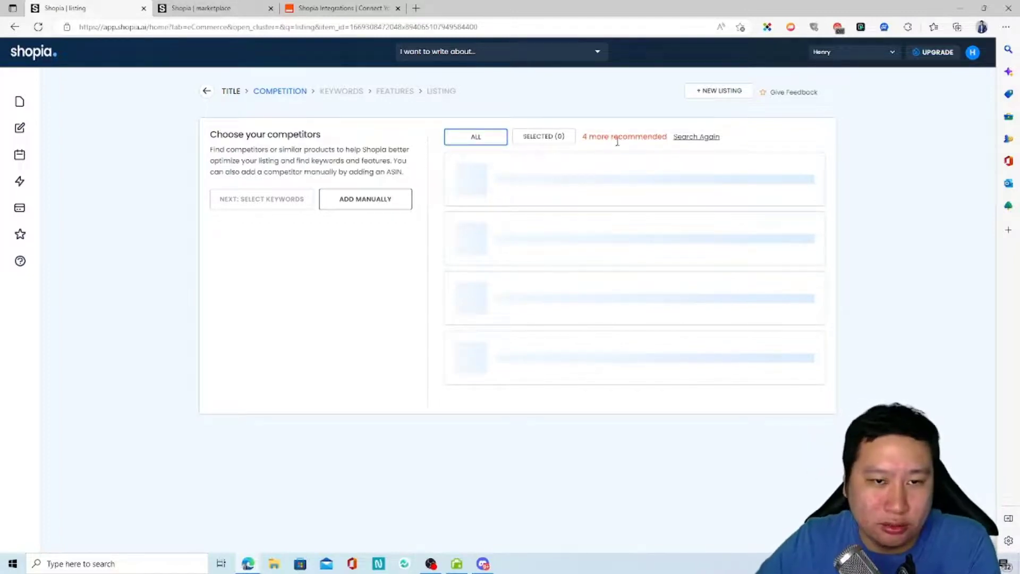
left_click(717, 138)
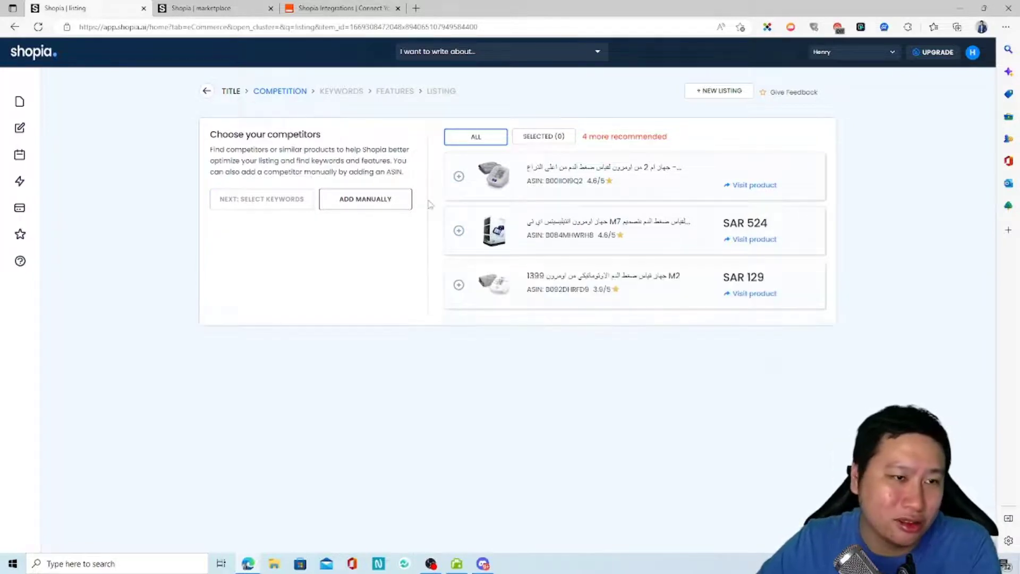
left_click(610, 380)
left_click(587, 381)
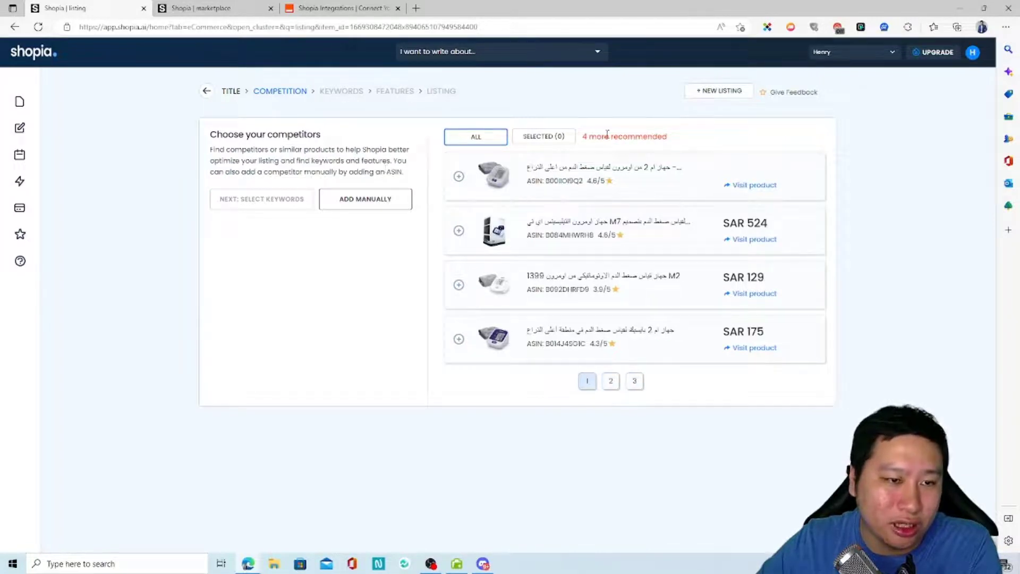
Return to the listing's title stage, set the marketplace to amazon.sg and search for competitors
left_click(207, 92)
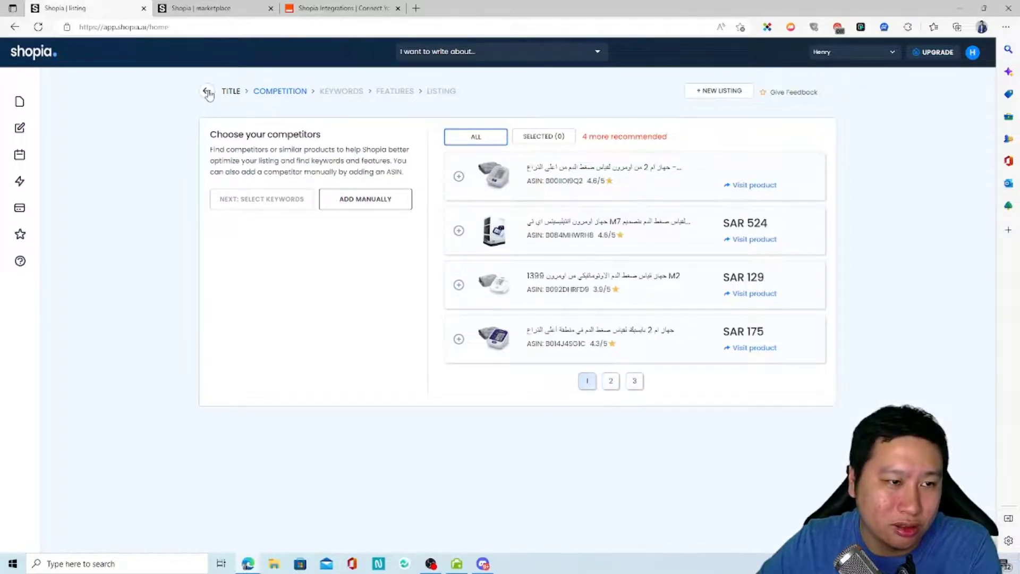
left_click(325, 212)
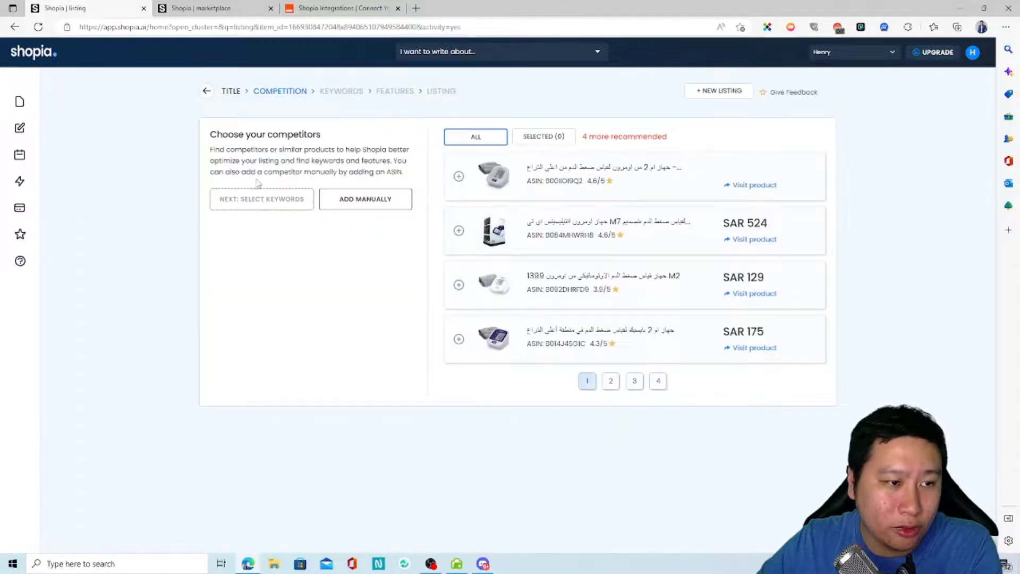
left_click(231, 91)
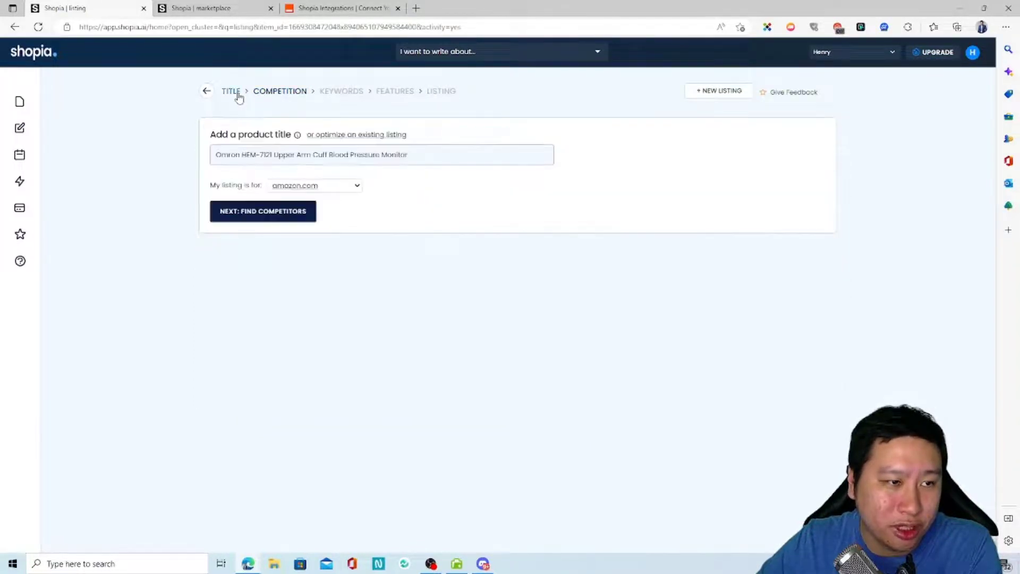
left_click(321, 188)
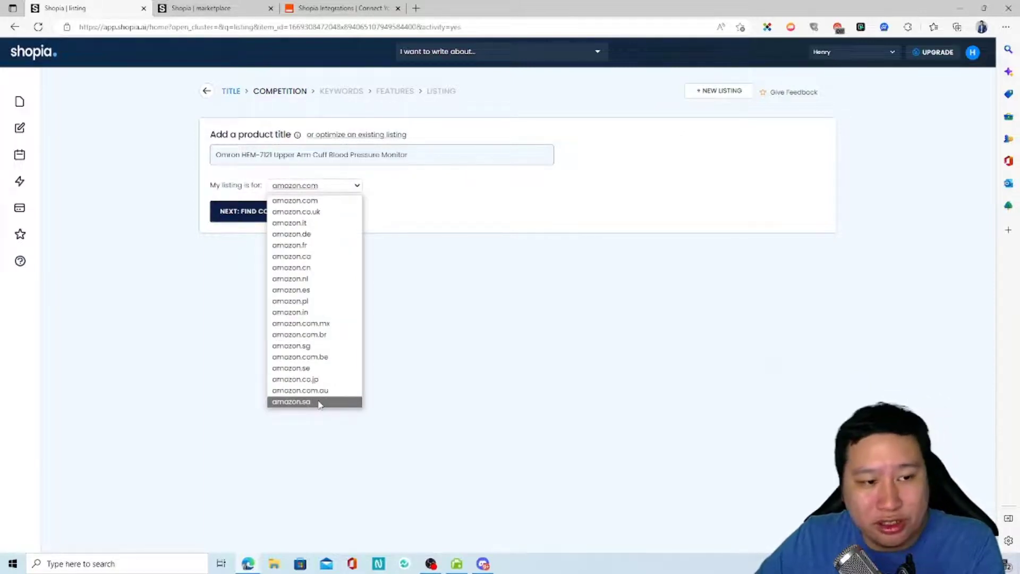
left_click(318, 346)
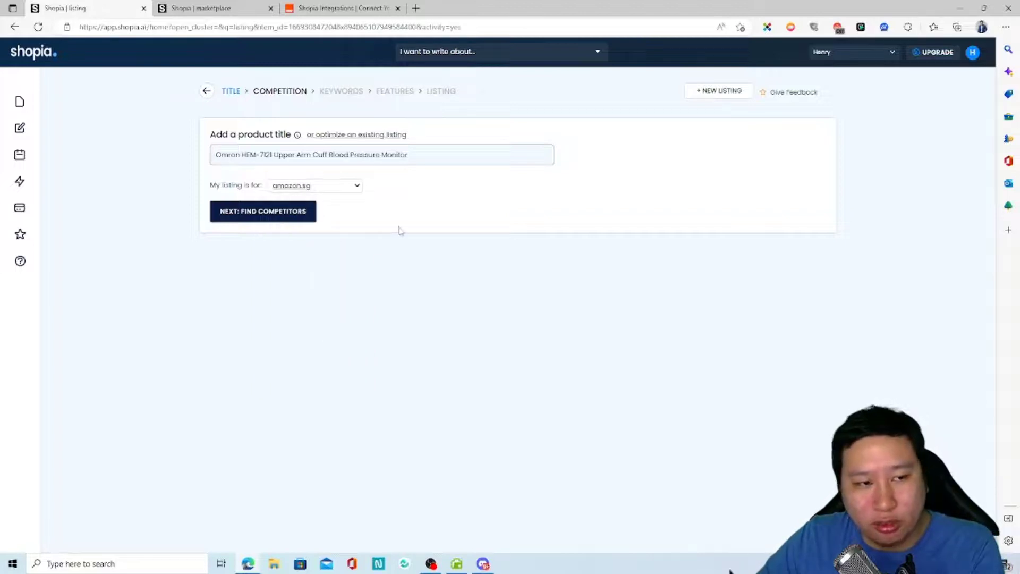
left_click(286, 213)
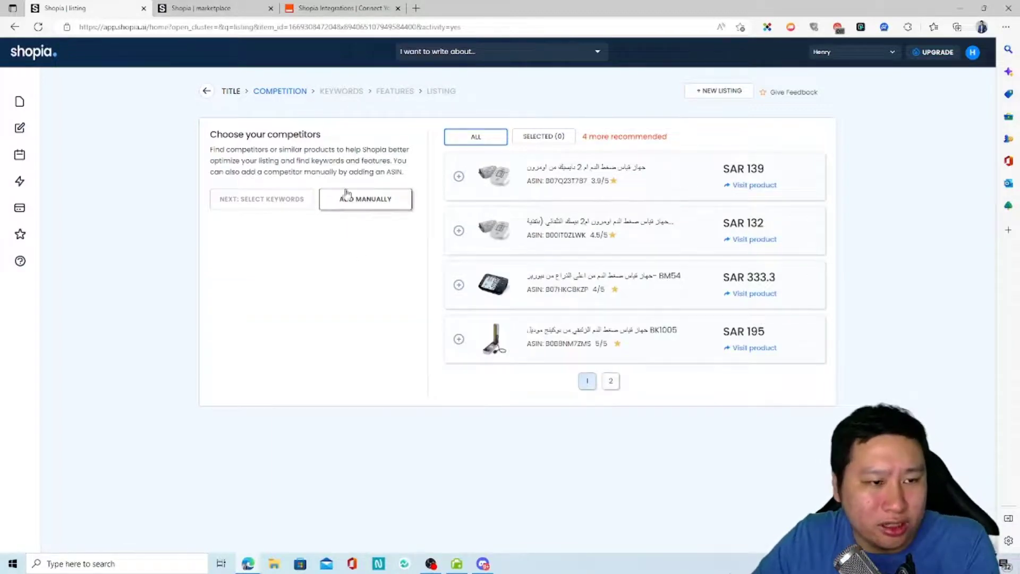
Repeat the competitor search for the amazon.sg listing and open the Omron Automatic Blood Pressure Monitor's product page
left_click(230, 93)
left_click(305, 212)
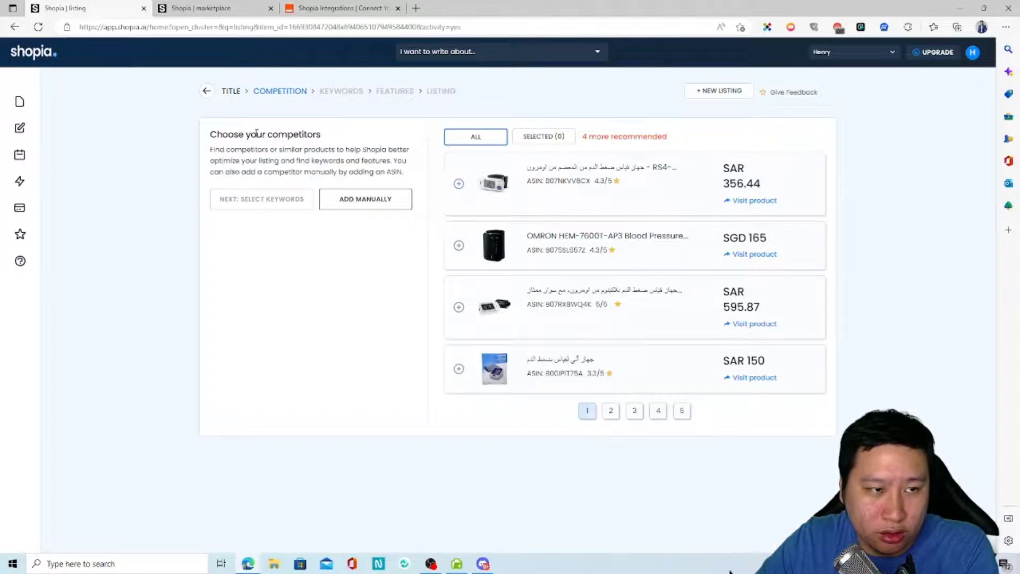
left_click(226, 91)
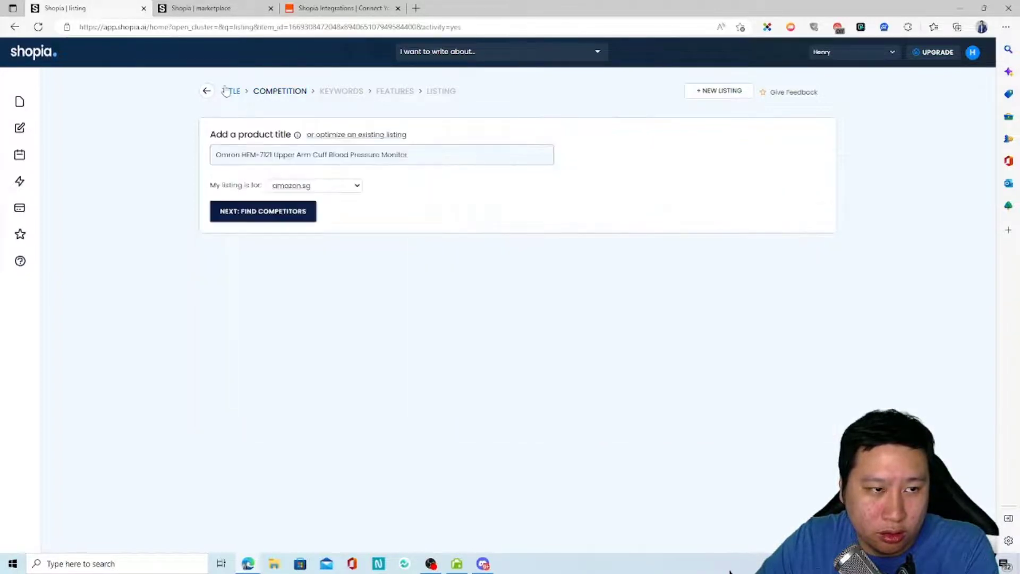
left_click(295, 213)
left_click(690, 138)
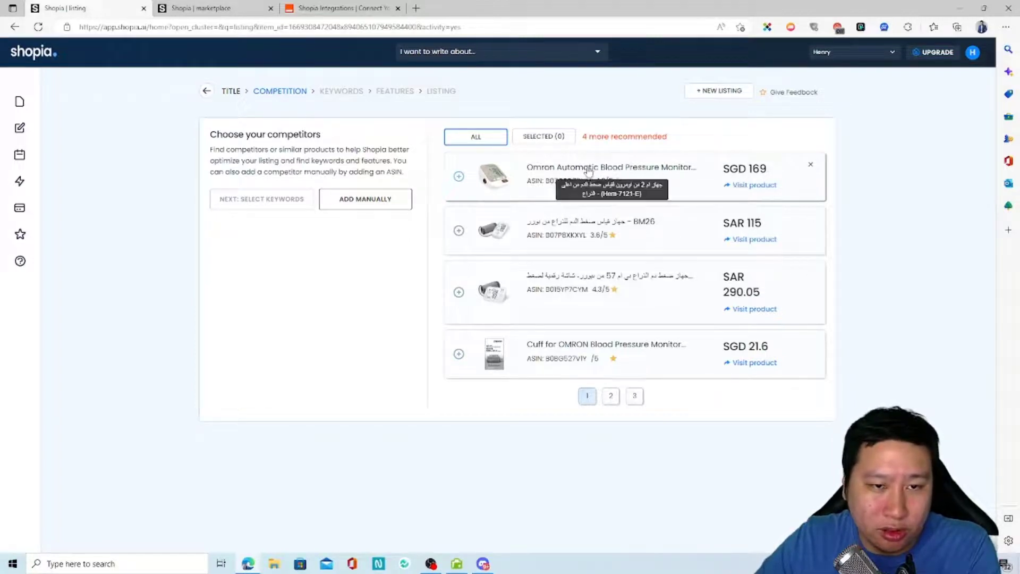
left_click(746, 185)
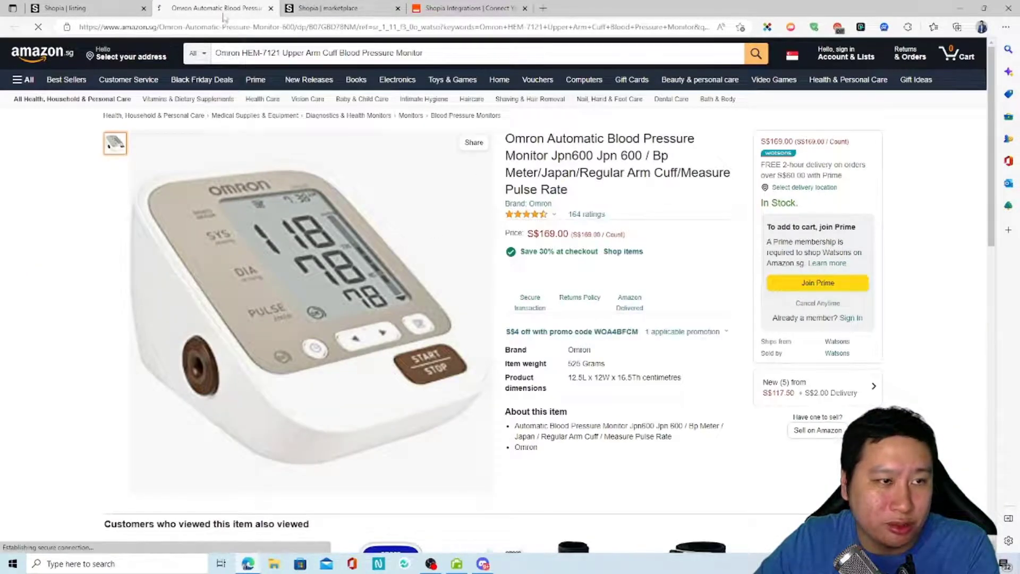
Close the Amazon product page and rerun the competitor search from the listing's title stage for amazon.sg
key("ctrl+w")
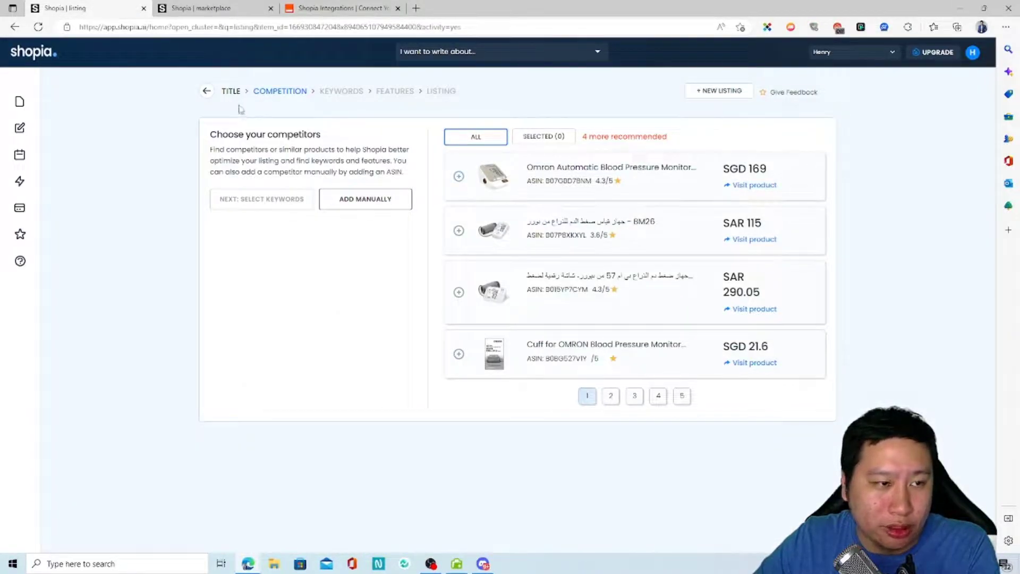
left_click(232, 91)
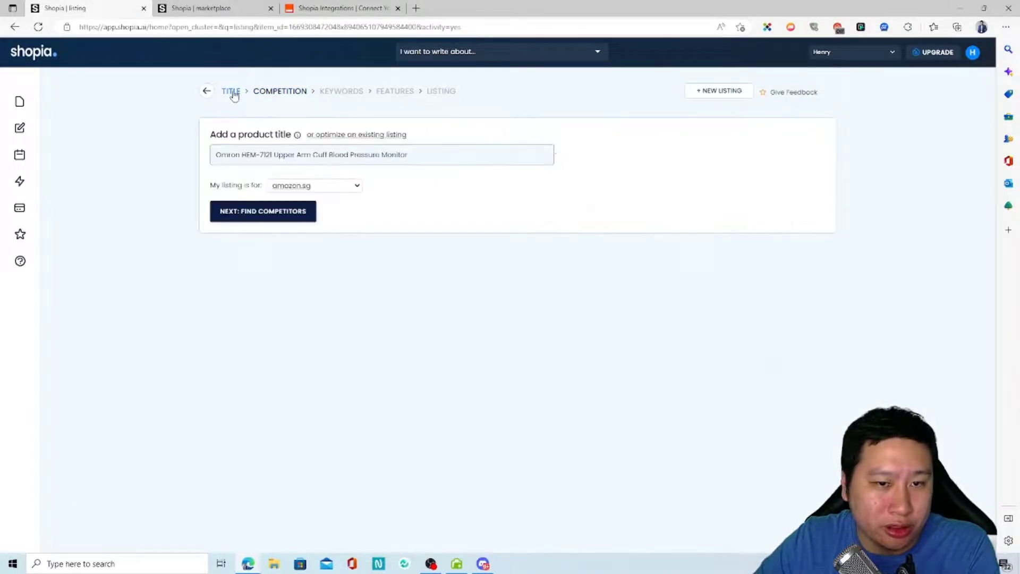
left_click(351, 211)
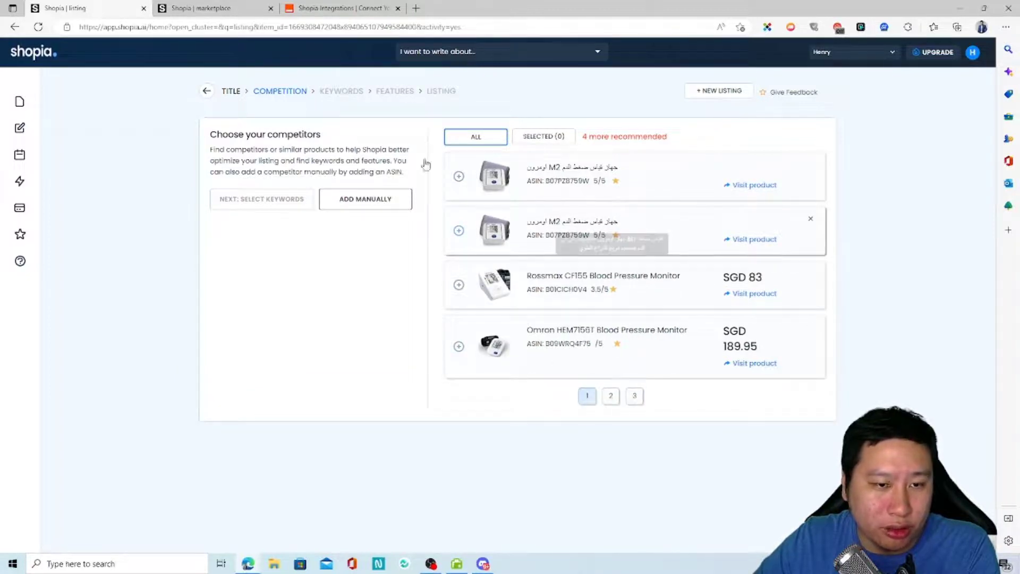
left_click(230, 91)
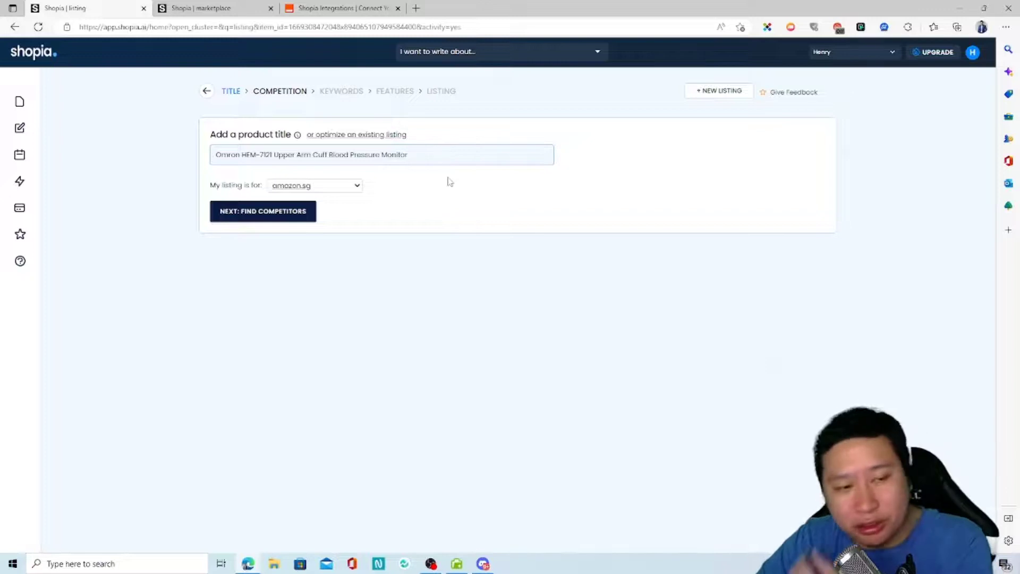
left_click(271, 210)
left_click(692, 137)
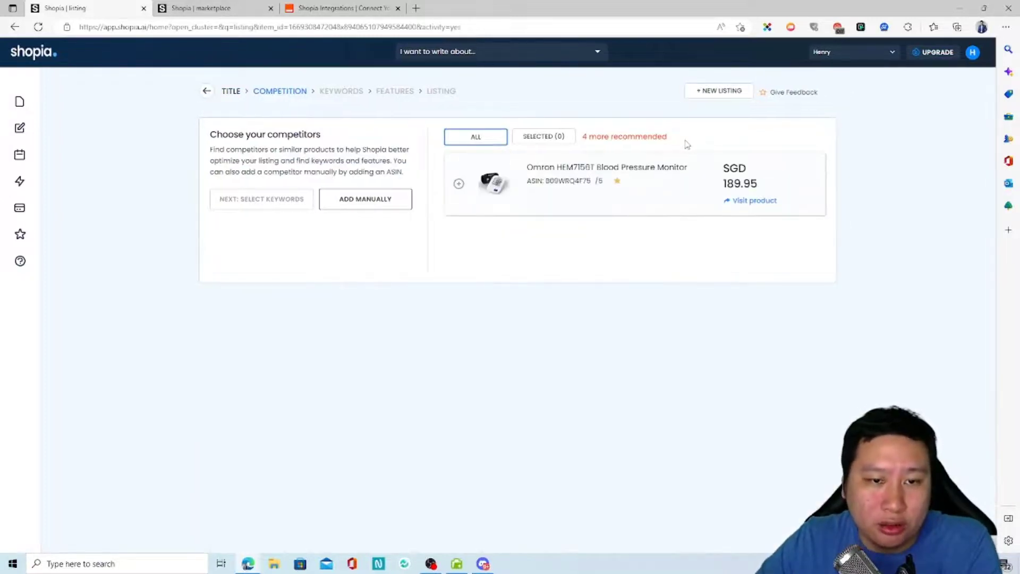
left_click(685, 140)
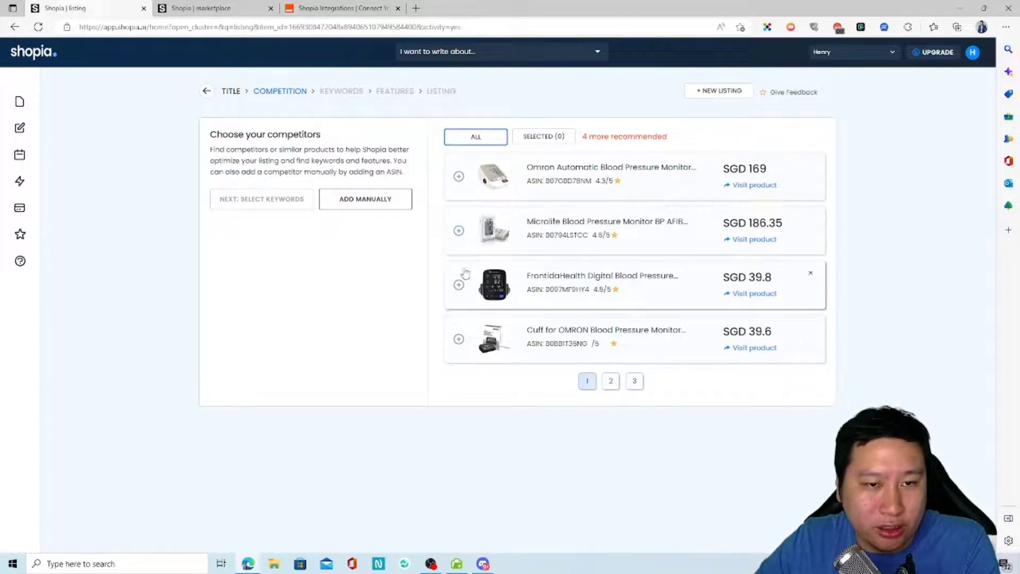
Select the Omron Automatic, Microlife and FrontidaHealth monitors as competitors, check the second results page and proceed to keyword selection
left_click(458, 176)
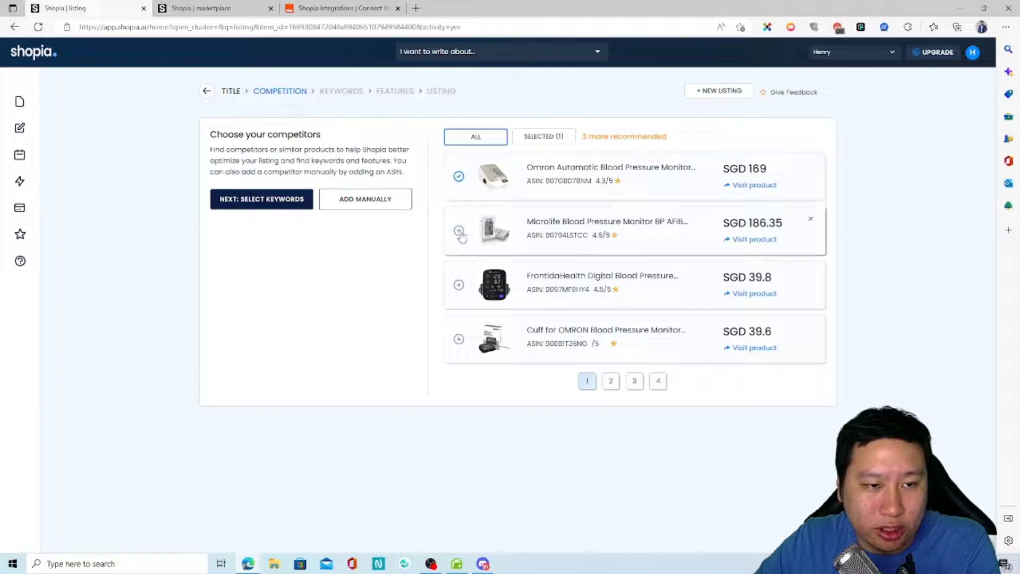
left_click(458, 284)
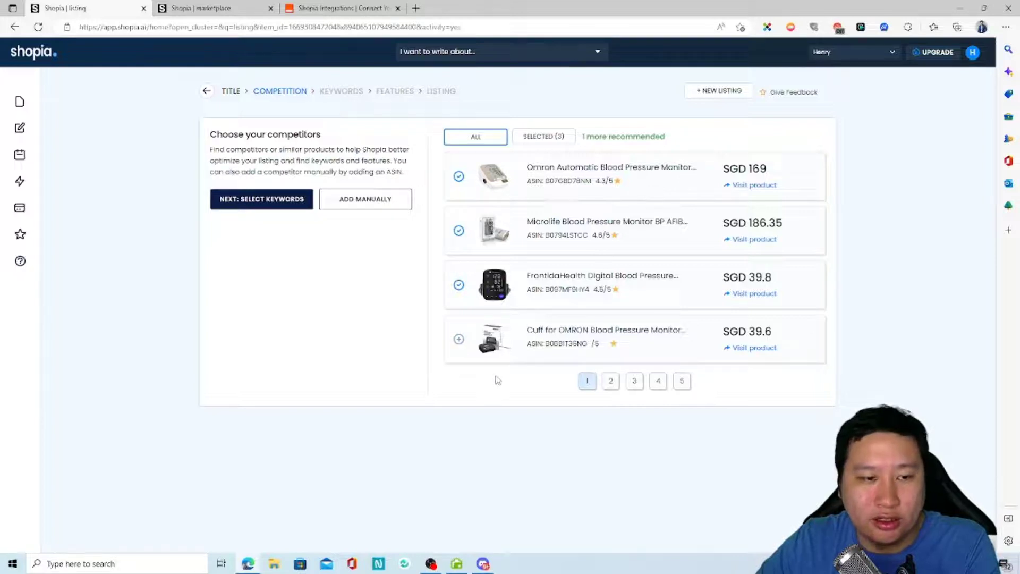
left_click(610, 381)
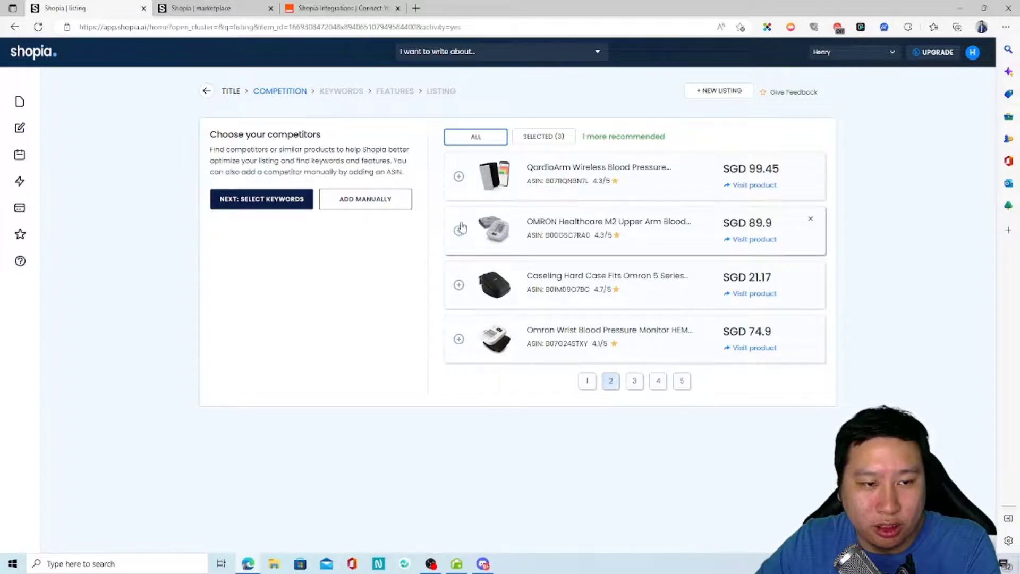
left_click(587, 380)
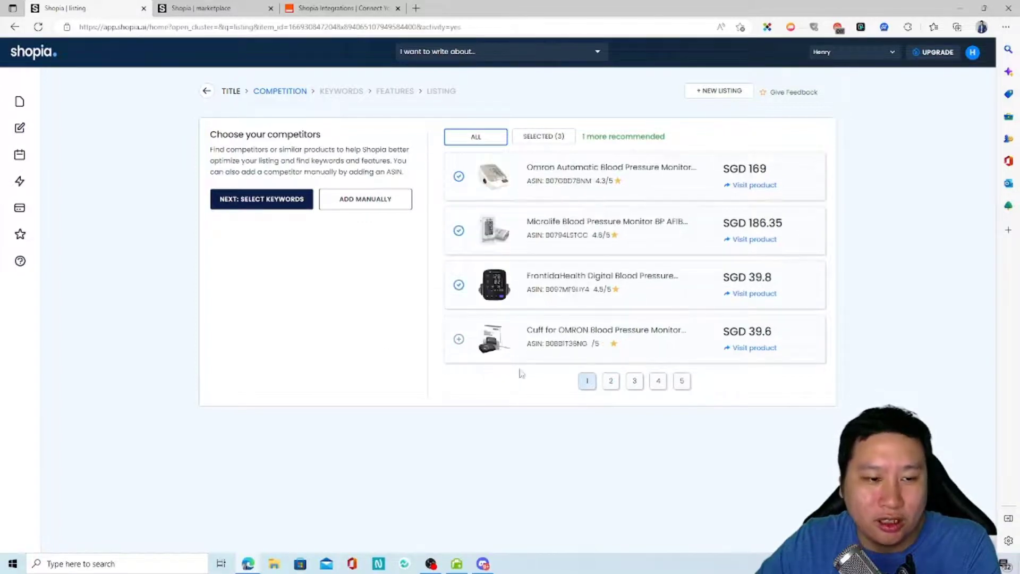
left_click(244, 201)
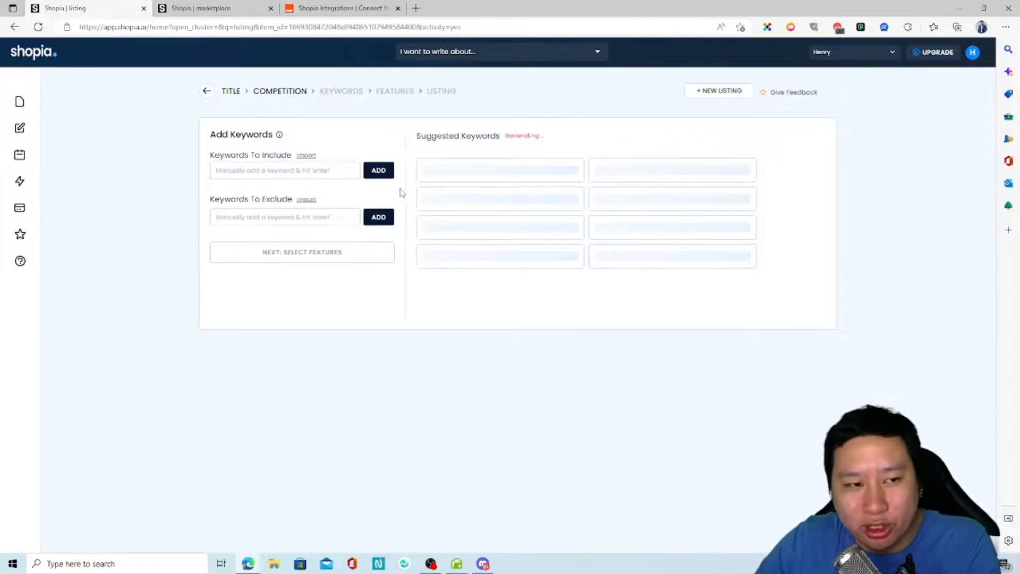
Add "blood pressure monitor" and "upper arm cuff" to the keywords to include
left_click(248, 171)
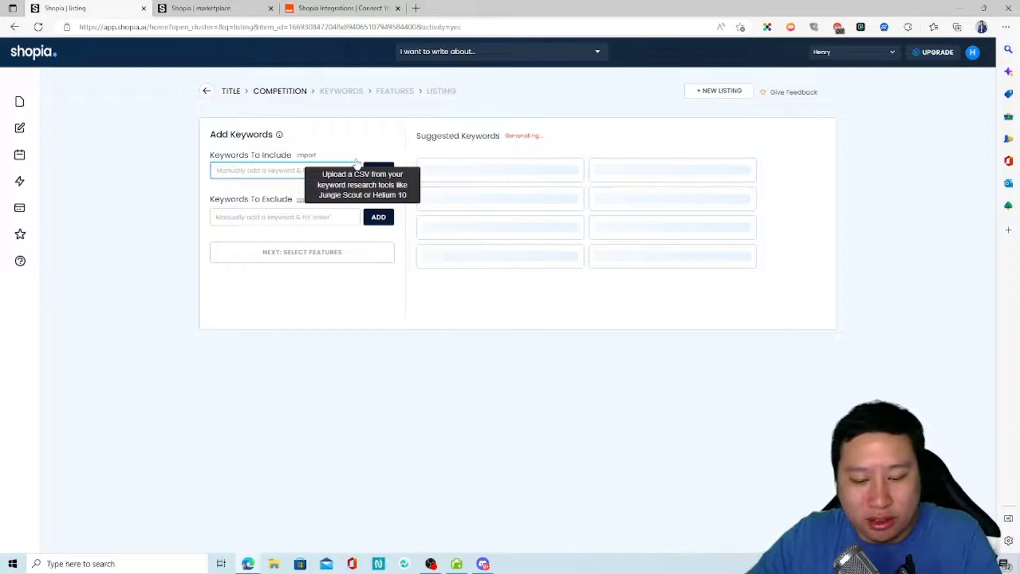
type("bloo")
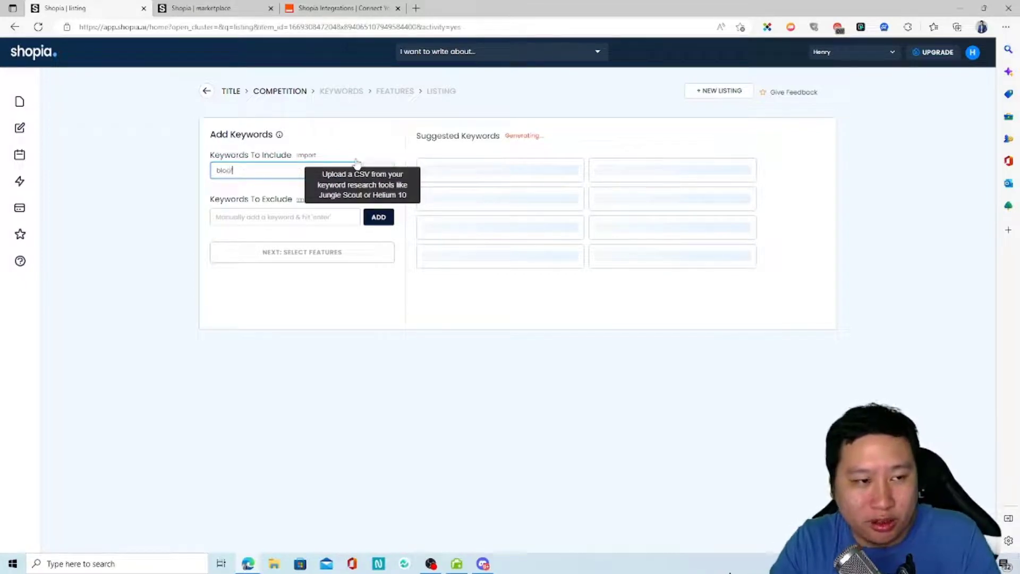
type("d pressure mo")
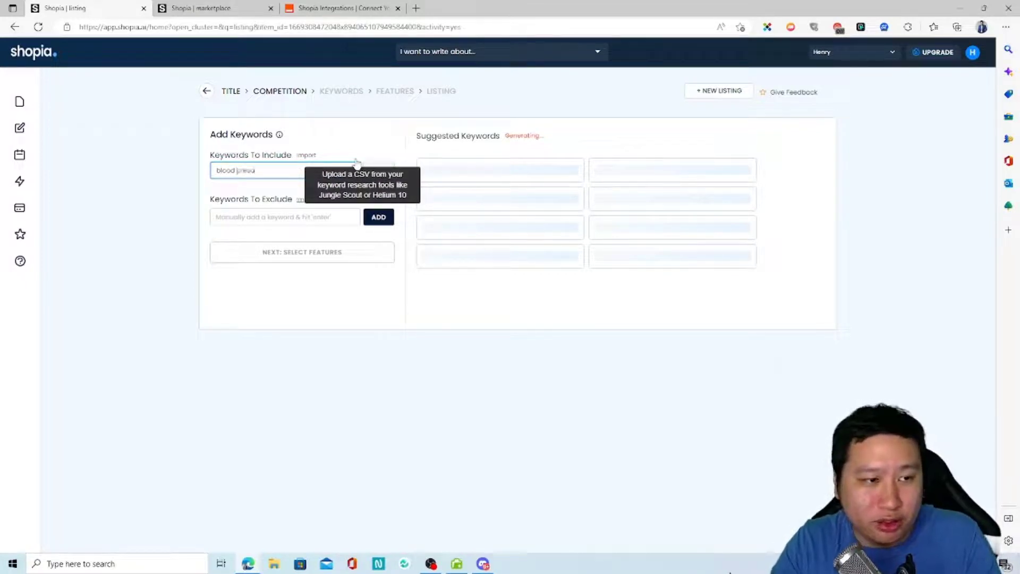
type("nitor")
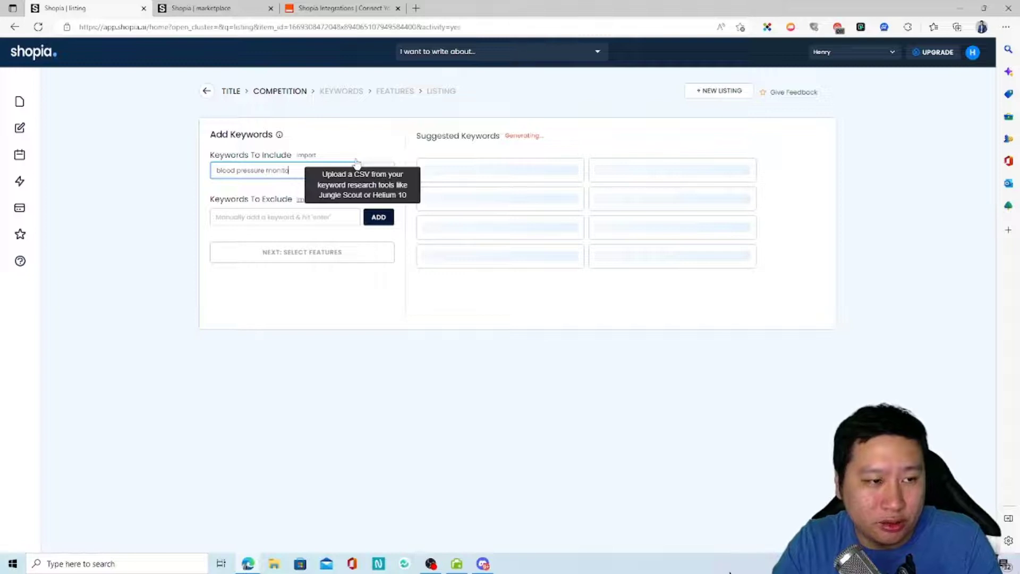
key("Return")
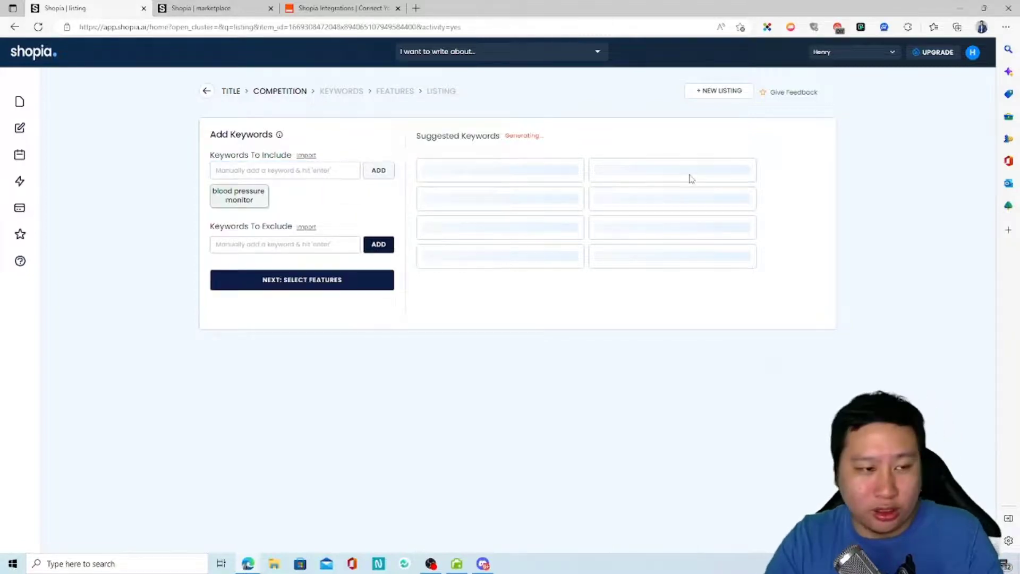
left_click(304, 170)
type("u")
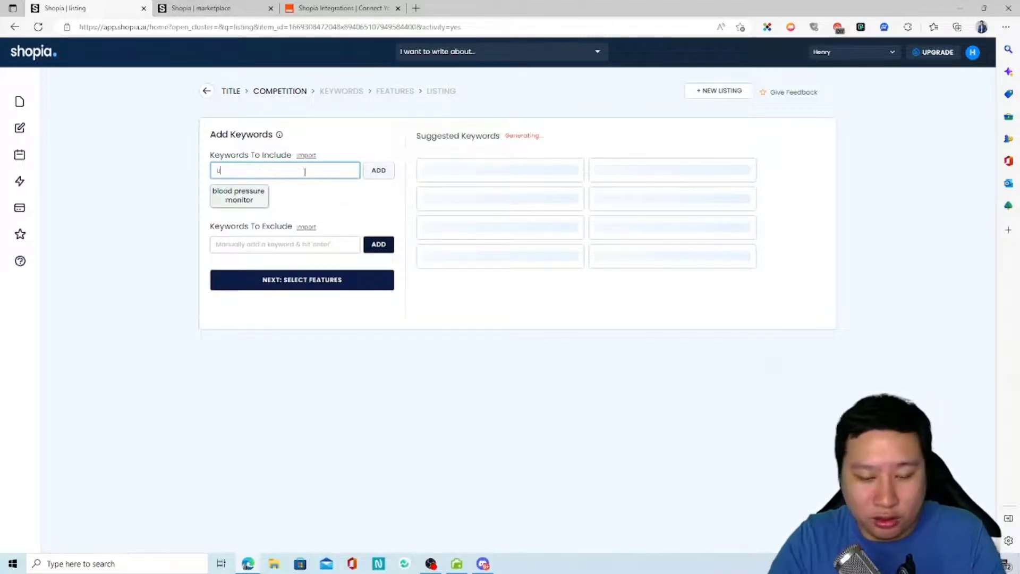
type("pper arm cuff")
key("Return")
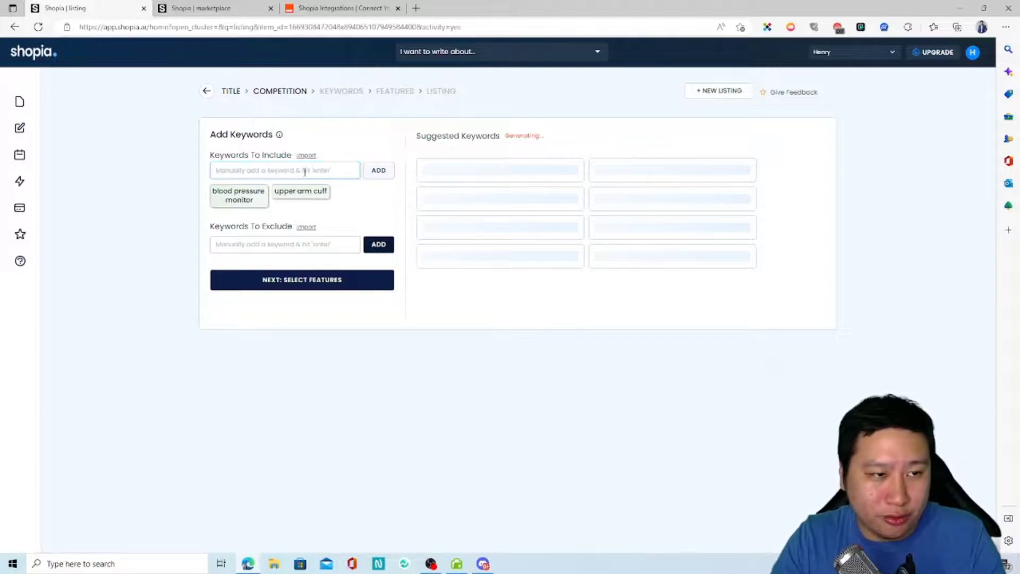
left_click(302, 171)
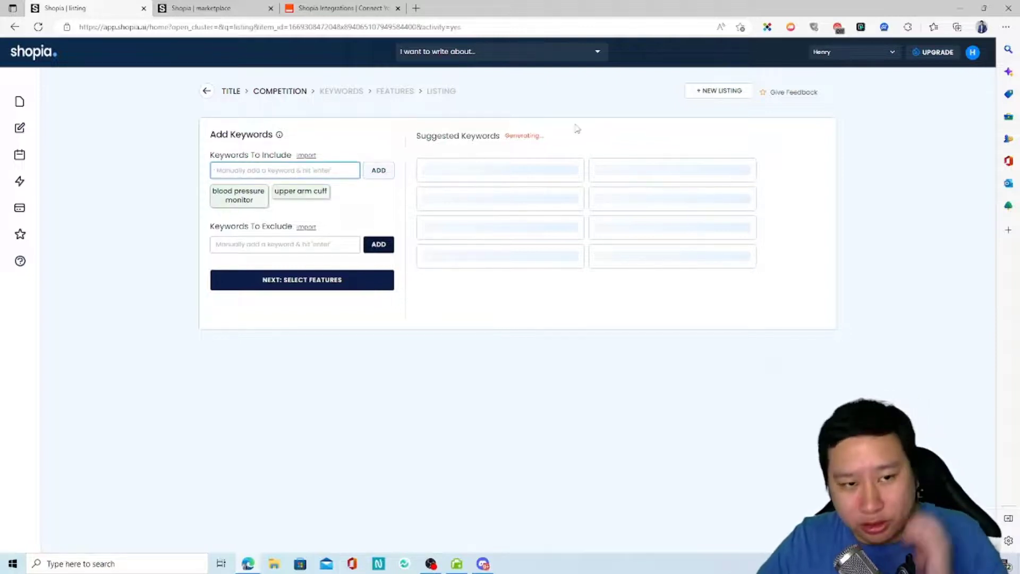
left_click(306, 155)
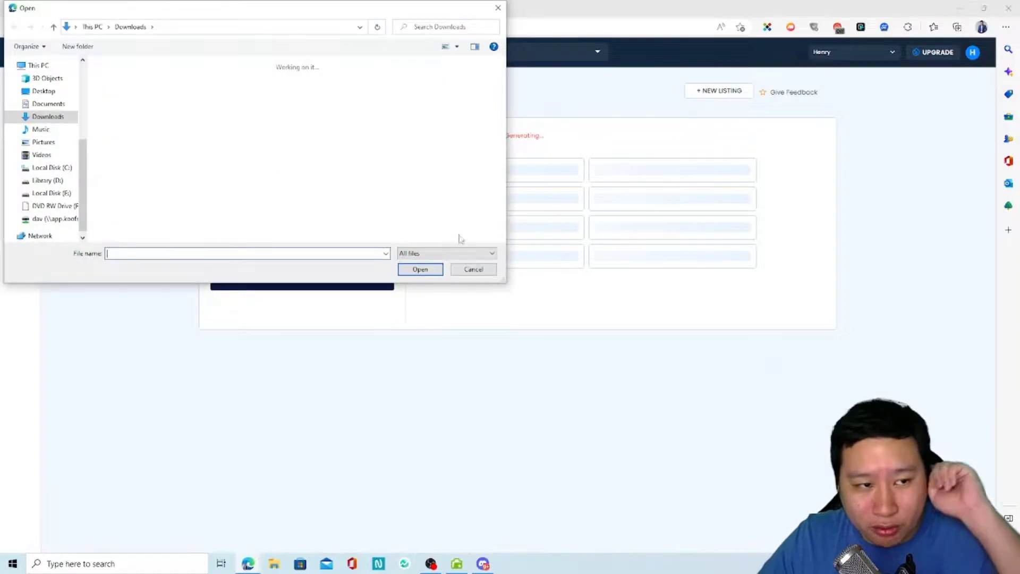
left_click(471, 270)
Add "omron" to the keywords to include
left_click(258, 171)
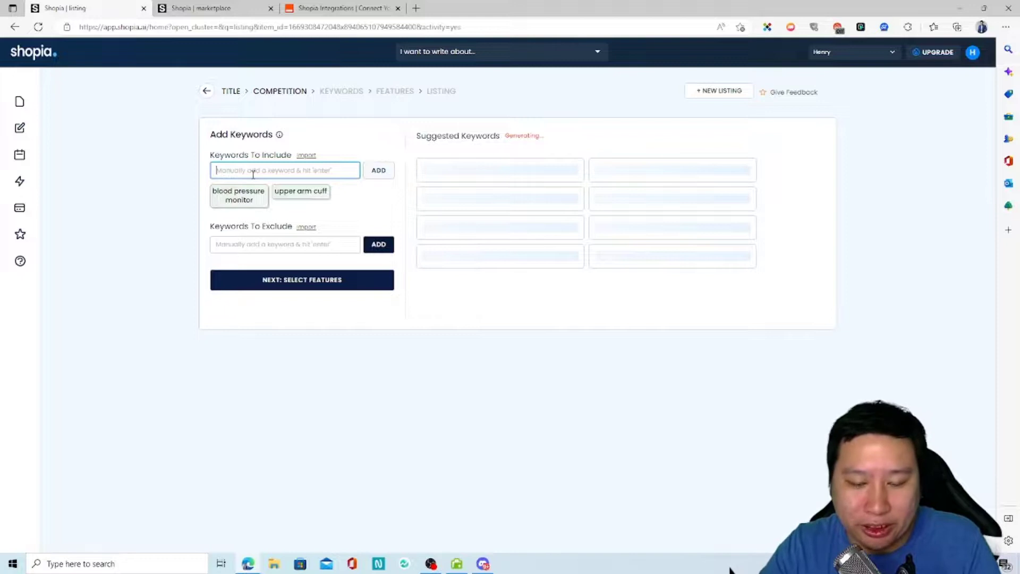
type("omron")
key("Return")
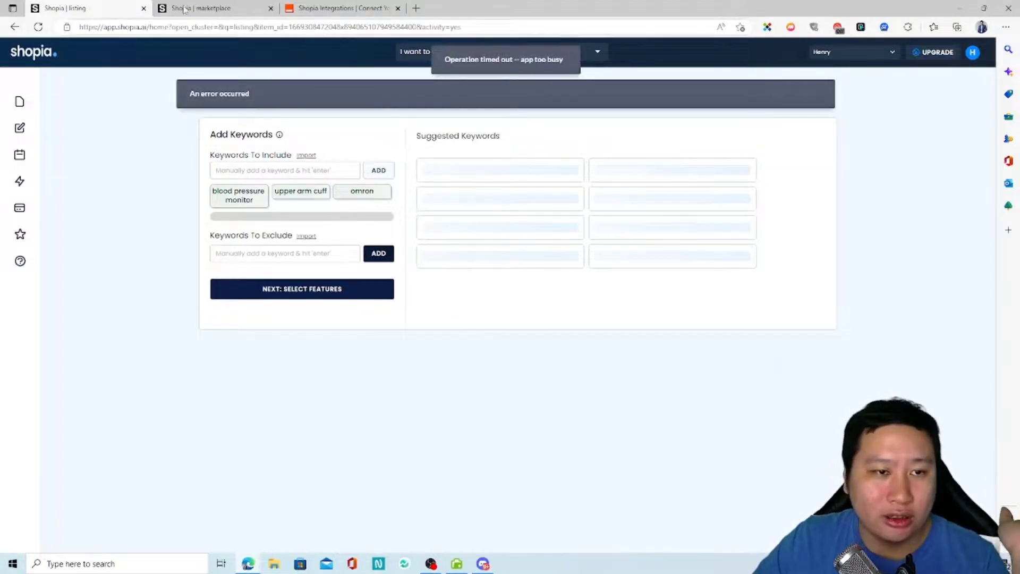
Proceed to feature selection without reloading the page and try to generate the listing
left_click(41, 27)
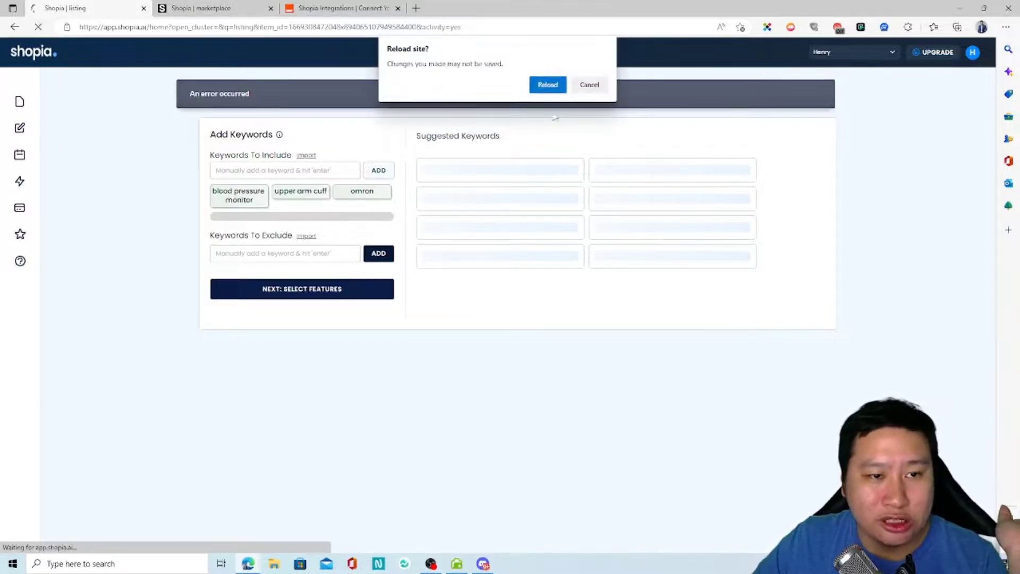
left_click(600, 87)
left_click(318, 288)
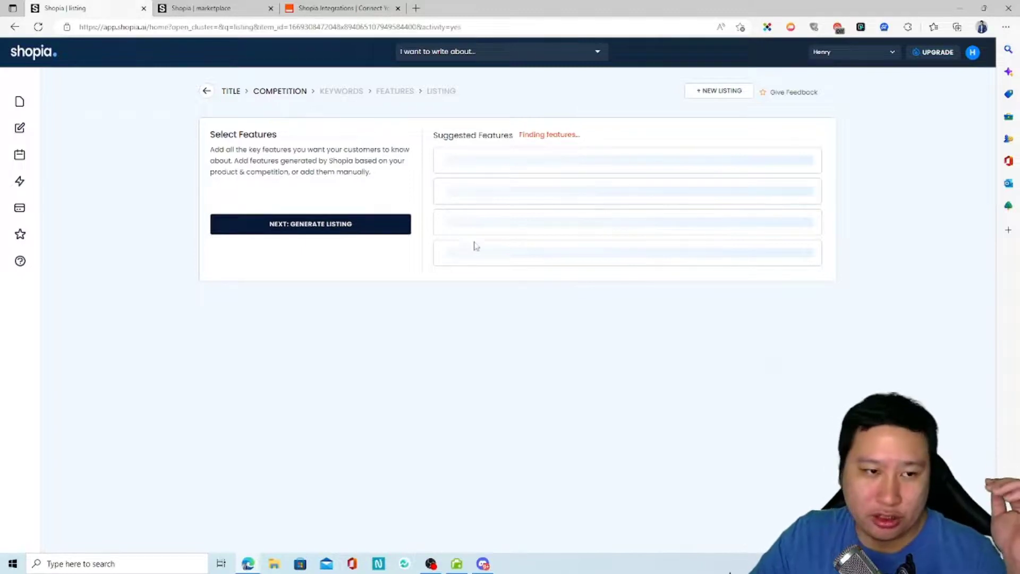
left_click_drag(434, 136, 527, 145)
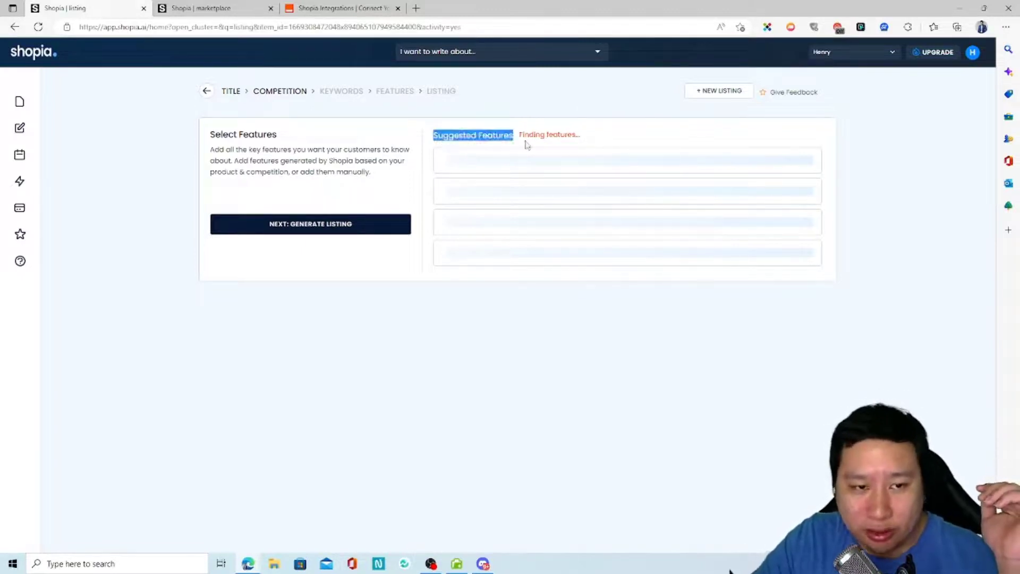
left_click(538, 141)
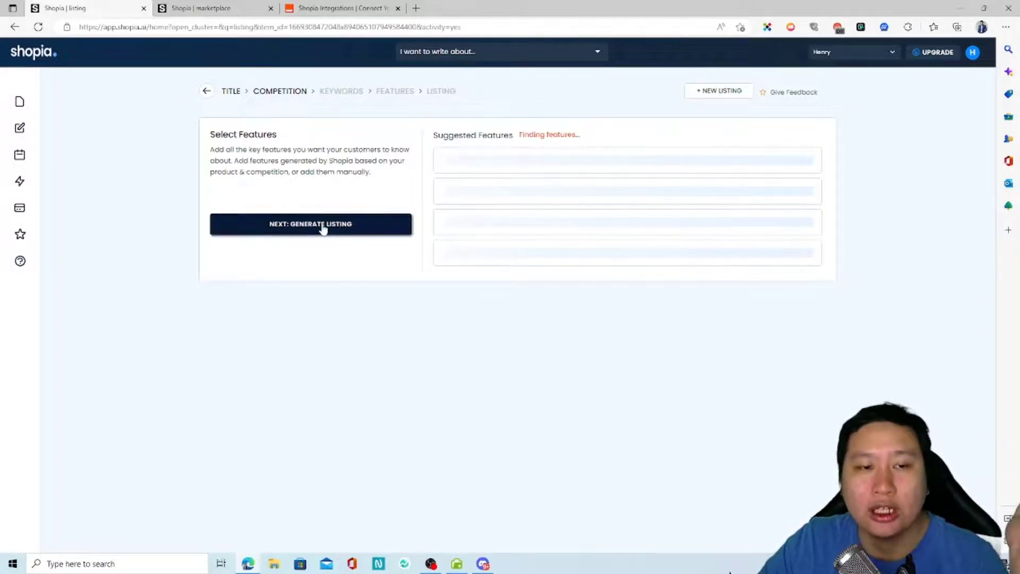
left_click(305, 227)
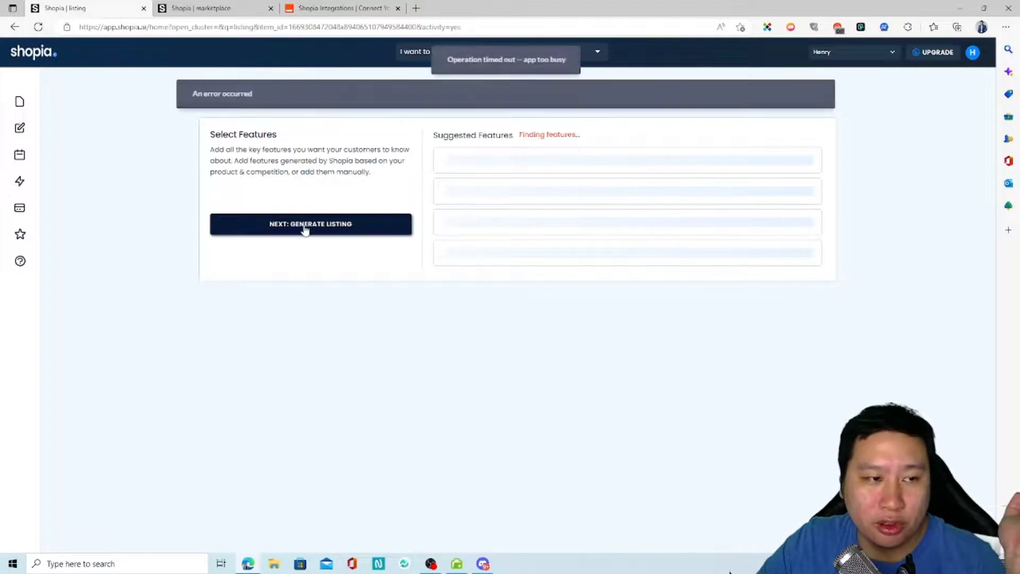
Reload the listing page and proceed from the competitors to keyword selection
left_click(39, 26)
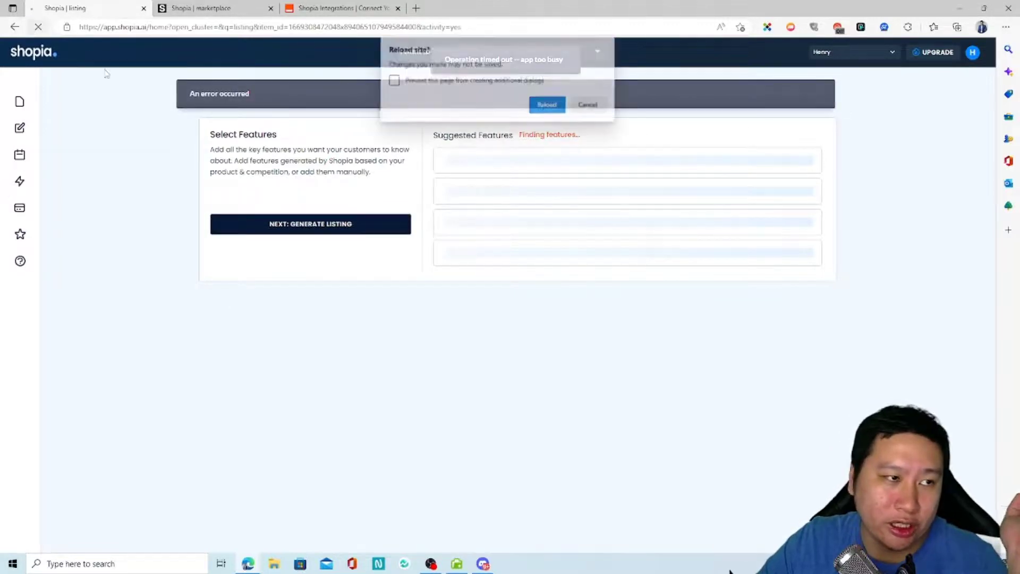
left_click(543, 105)
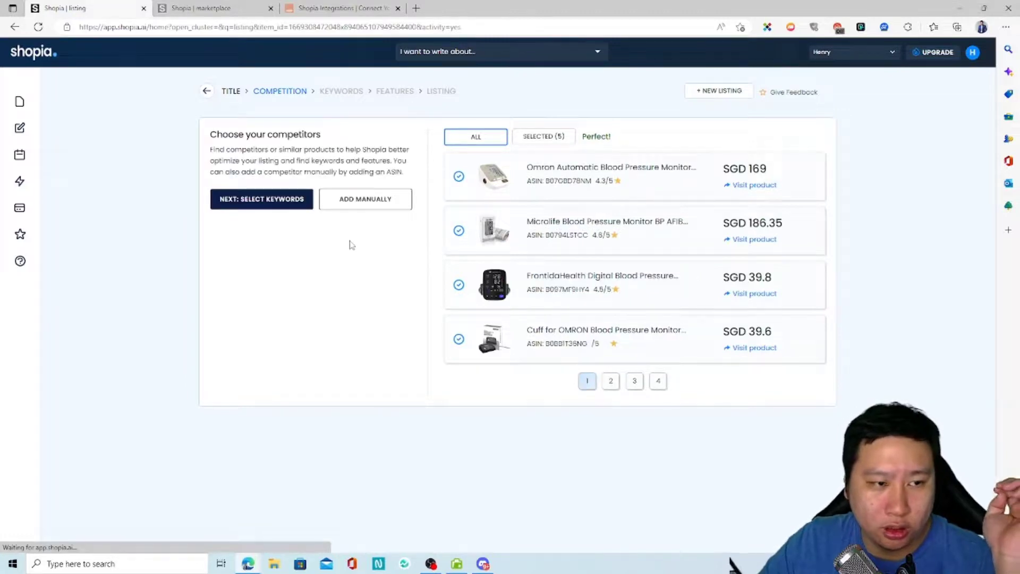
left_click(240, 206)
Add "blood pressure monitor" to the included keywords again
left_click(315, 170)
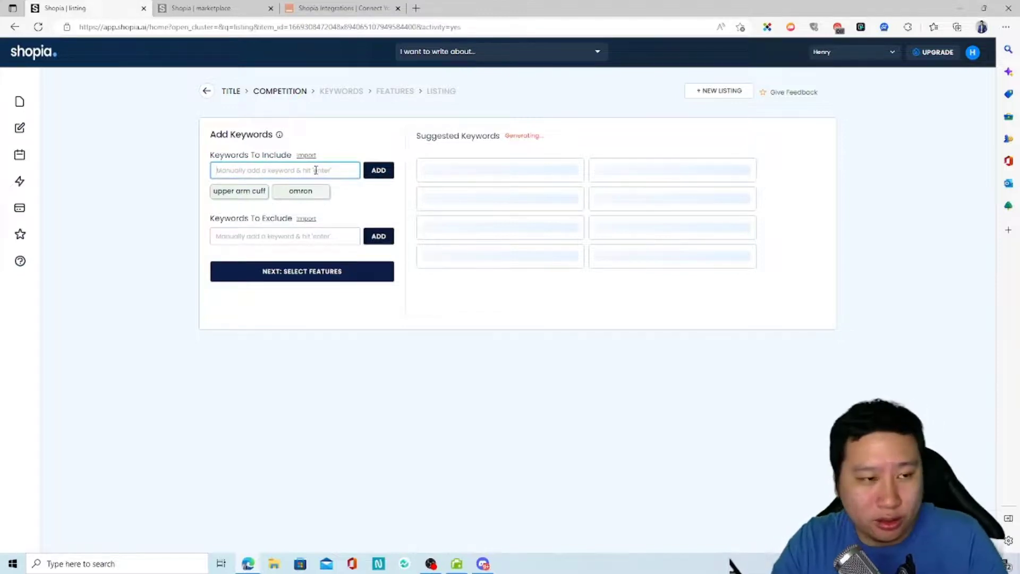
type("blood pressure monitor")
key("Return")
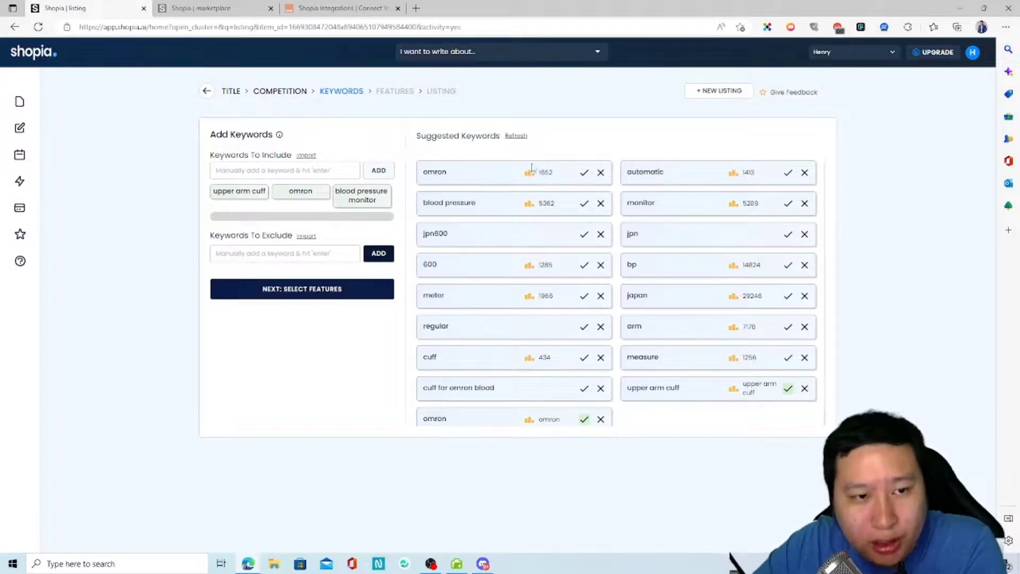
Review the suggested keywords, include "blood pressure" and proceed to feature selection
scroll(524, 405, "down", 1)
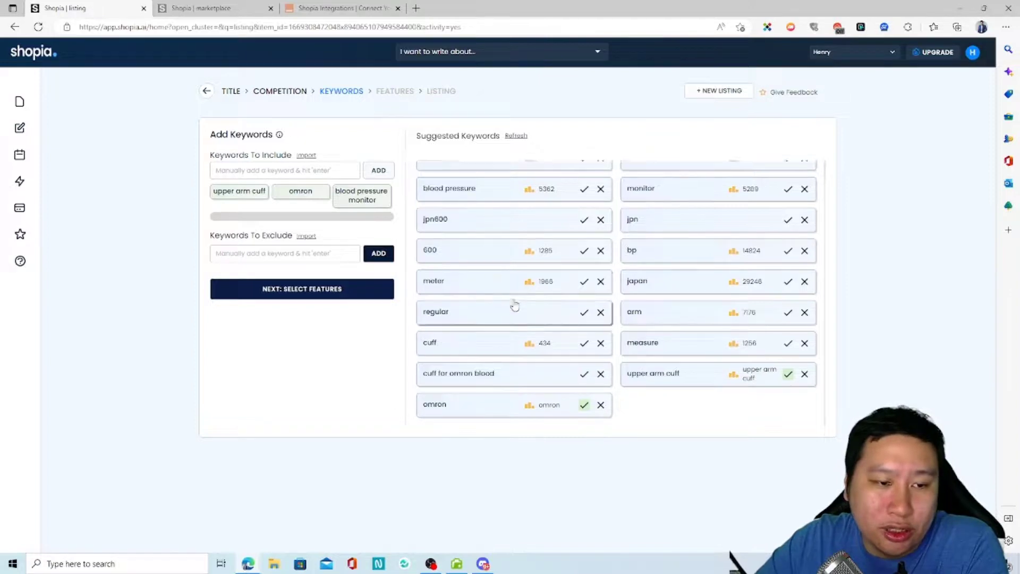
scroll(512, 303, "up", 1)
left_click(584, 202)
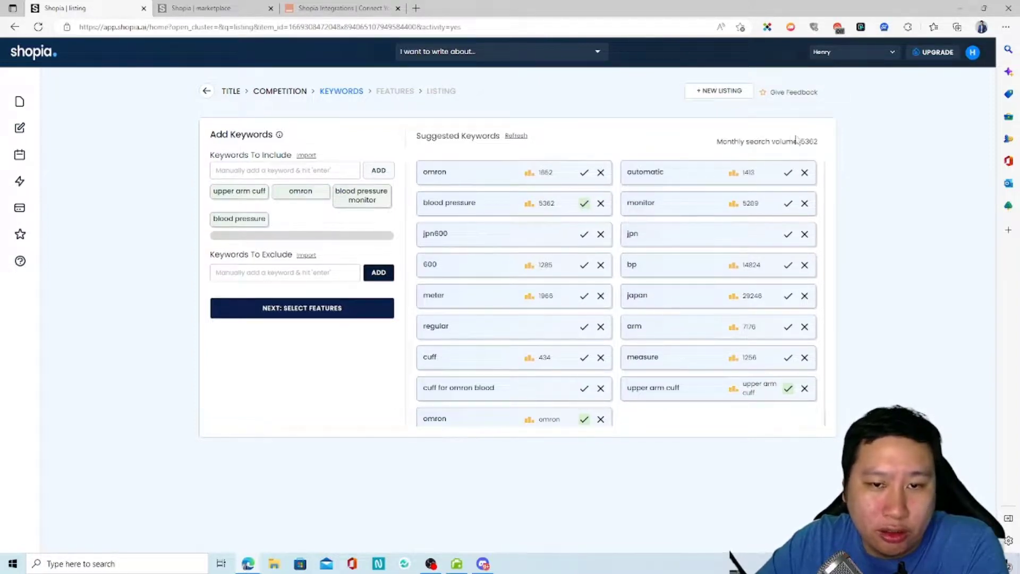
left_click_drag(718, 142, 819, 144)
left_click(819, 145)
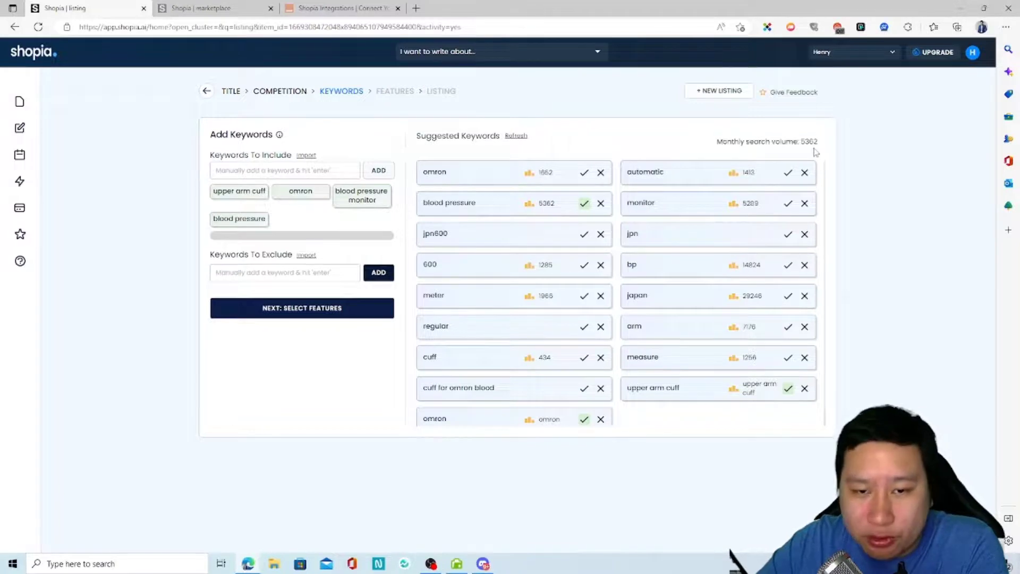
left_click(328, 315)
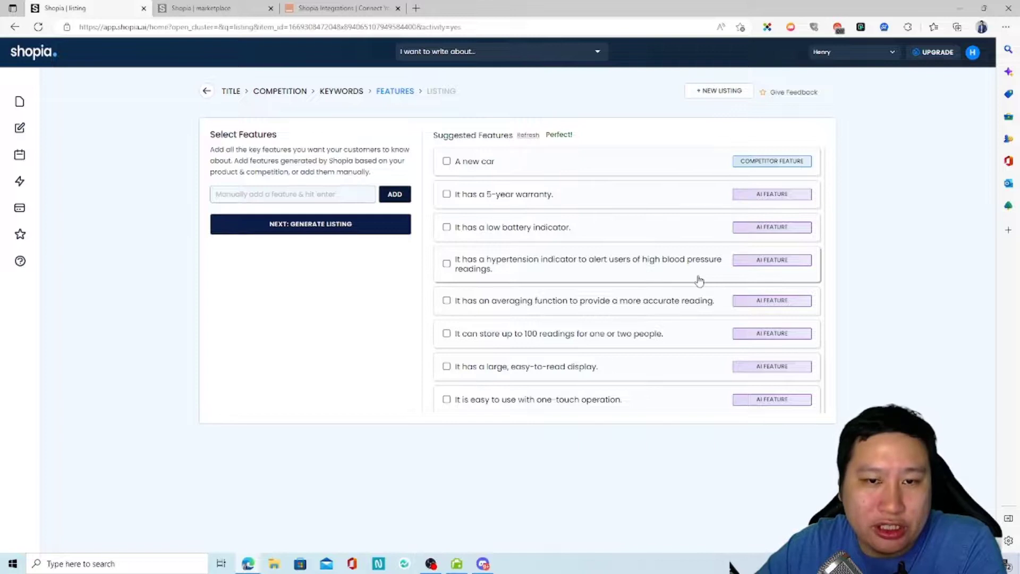
Select the 5-year warranty, low battery indicator and 100-reading storage features and generate the listing
left_click(447, 195)
left_click(447, 227)
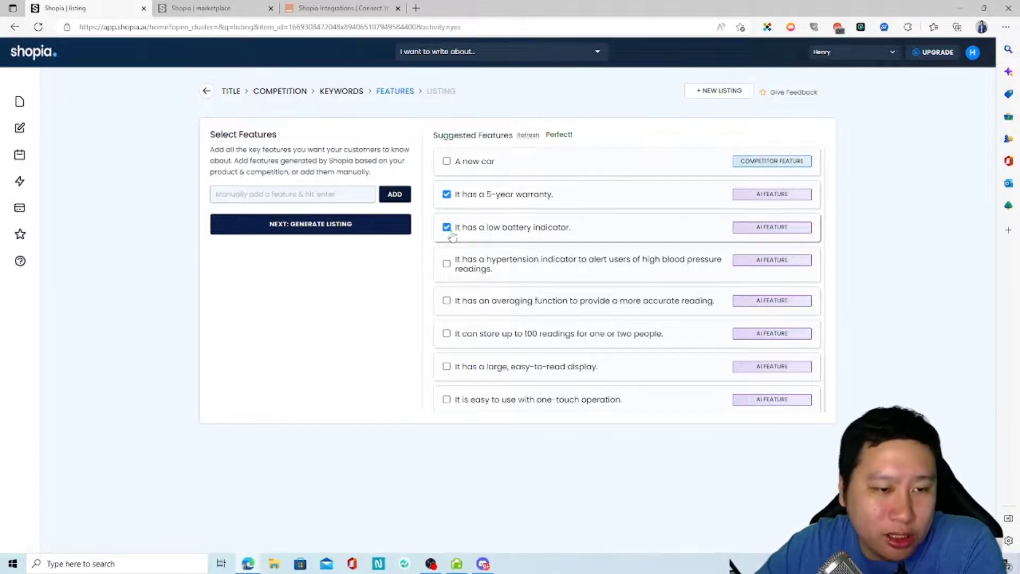
scroll(478, 288, "down", 2)
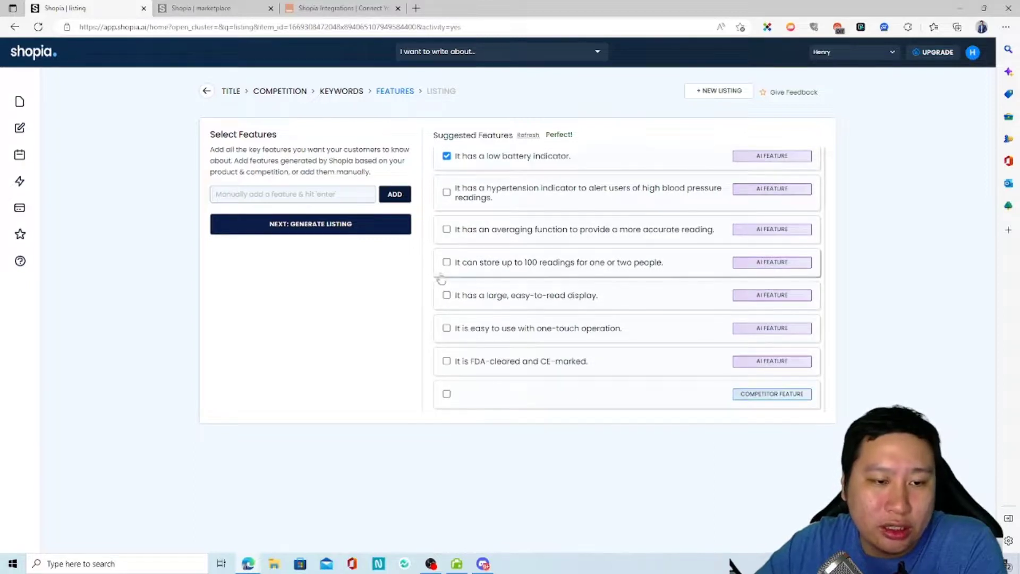
left_click(471, 281)
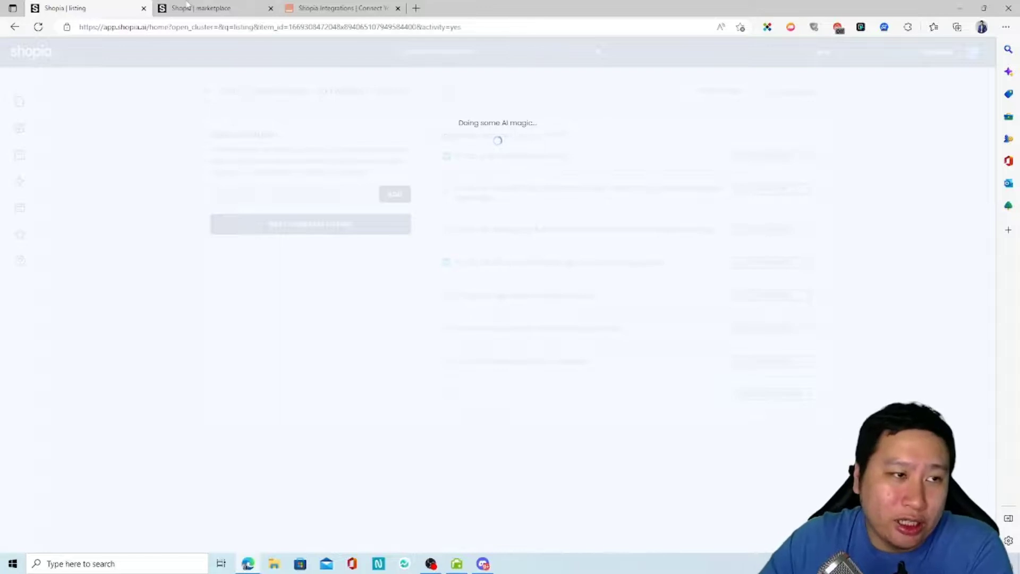
left_click(165, 8)
scroll(311, 270, "up", 5)
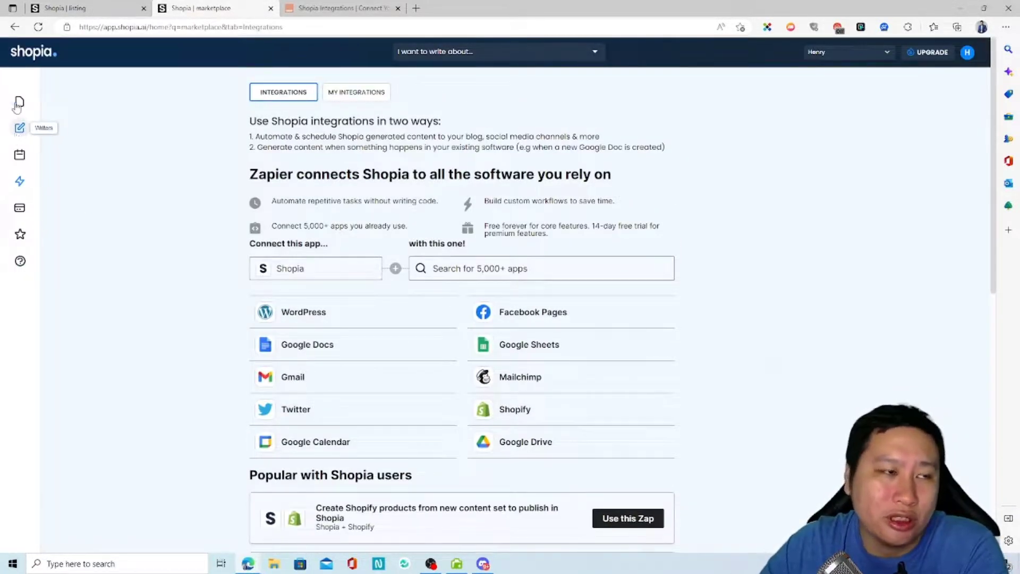
left_click(64, 8)
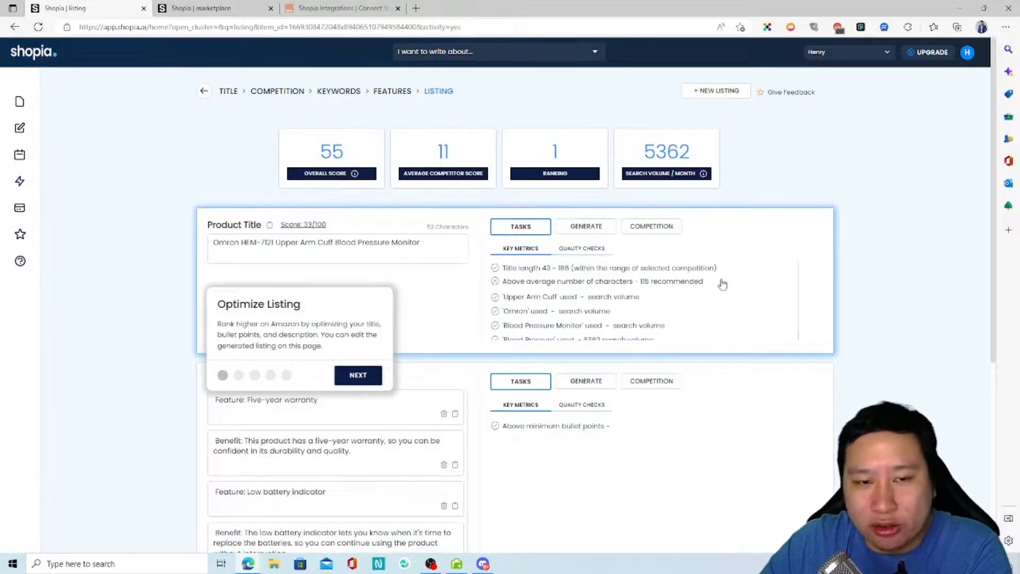
Go through the guided tour of the generated listing page to its end
left_click(354, 376)
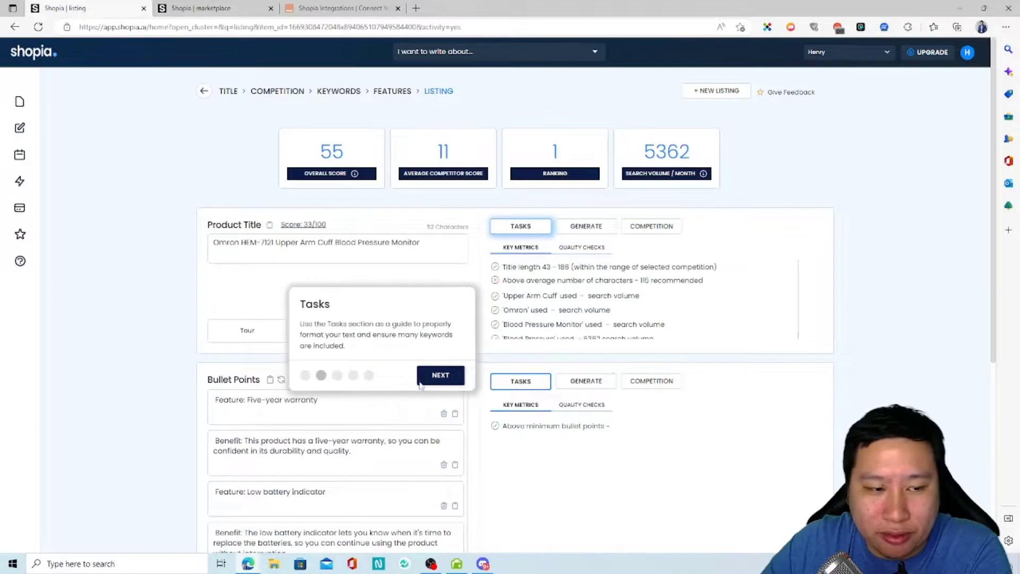
left_click(440, 377)
left_click(440, 375)
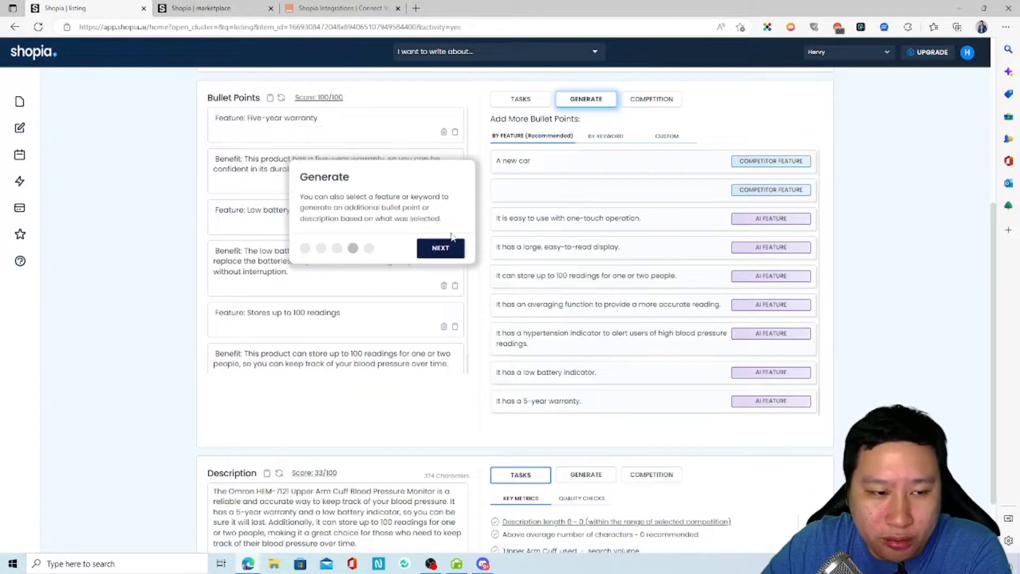
left_click(438, 242)
left_click(439, 239)
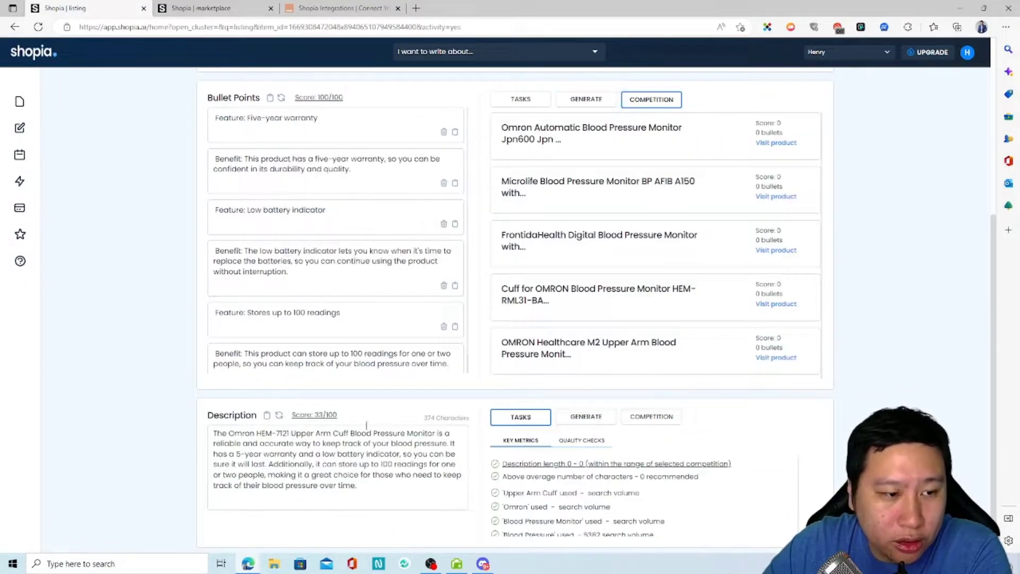
scroll(168, 376, "up", 5)
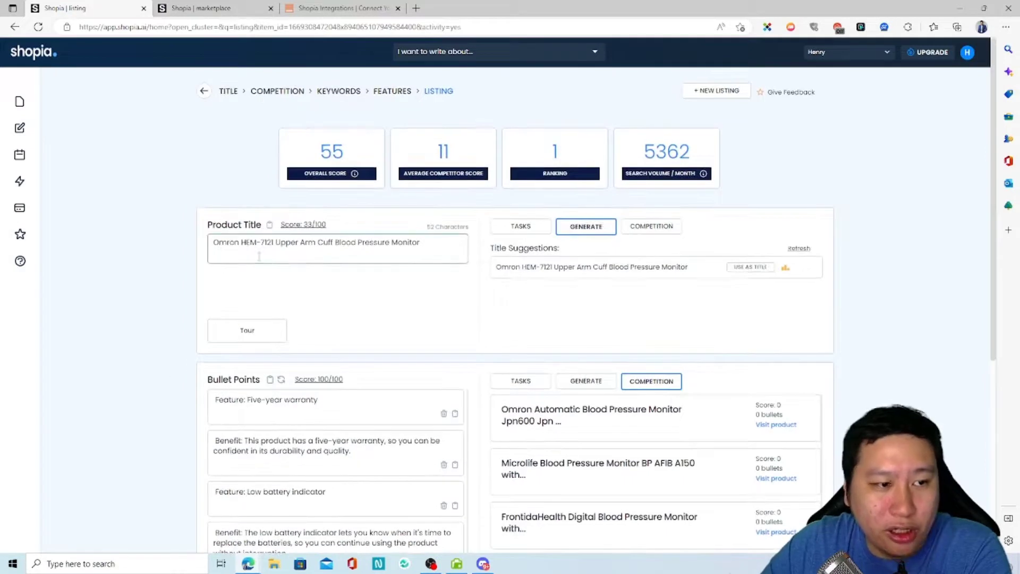
Apply the suggestion "Omron HEM-7121 Upper Arm Cuff Blood Pressure Monitor" as the product title and refresh the title suggestions
left_click_drag(215, 242, 334, 246)
left_click(335, 249)
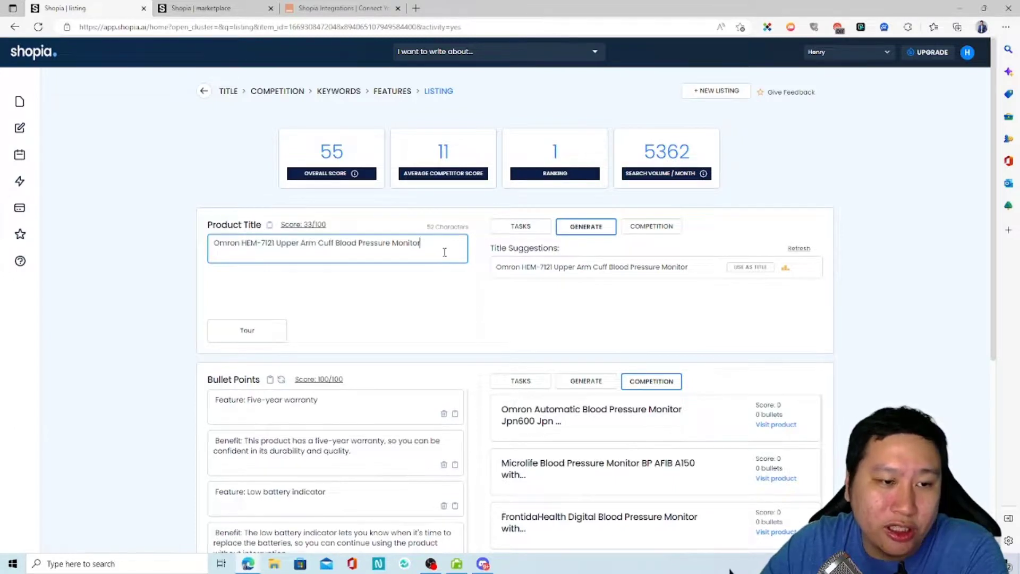
mouse_move(301, 224)
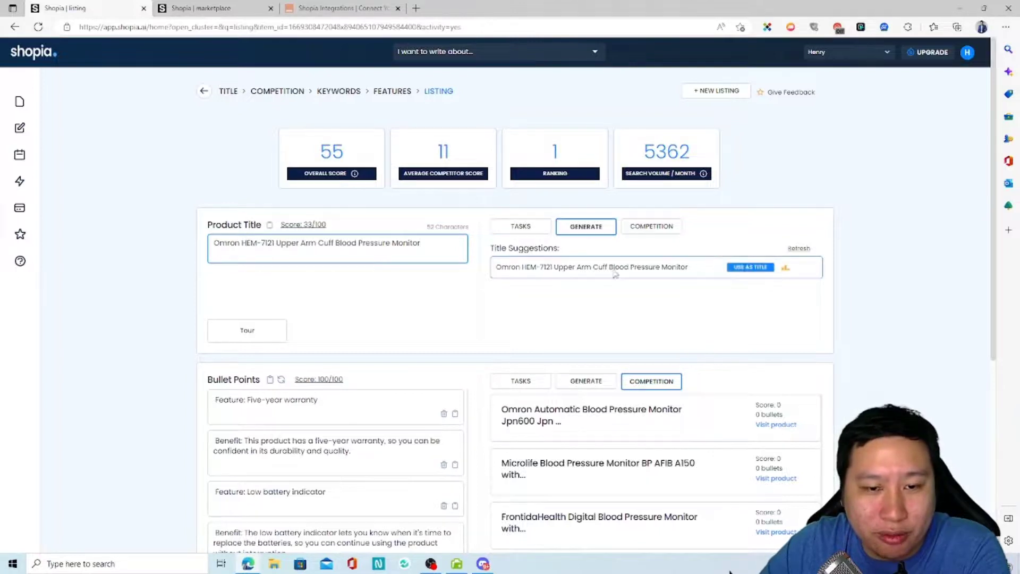
mouse_move(744, 276)
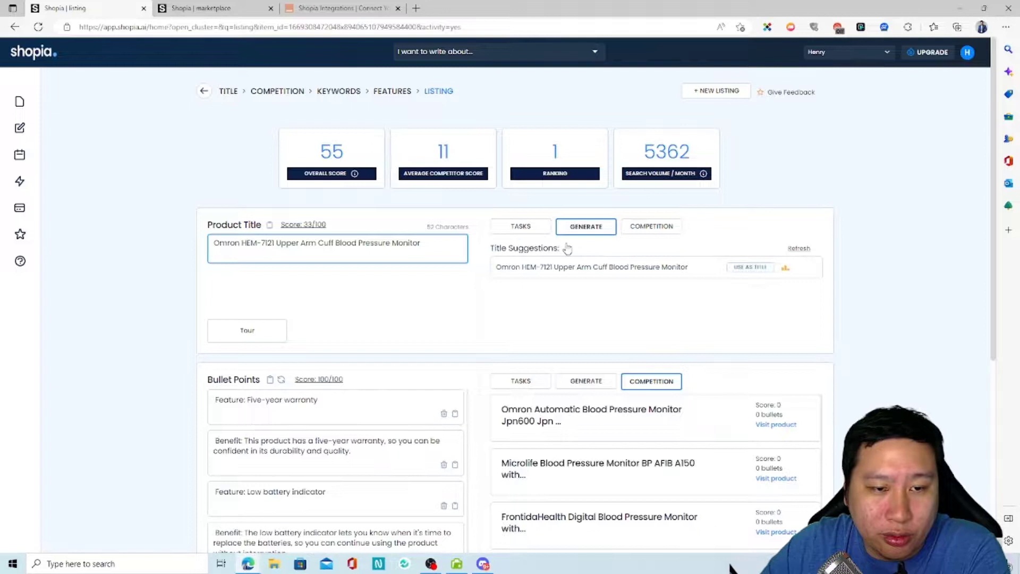
left_click(670, 270)
left_click(670, 268)
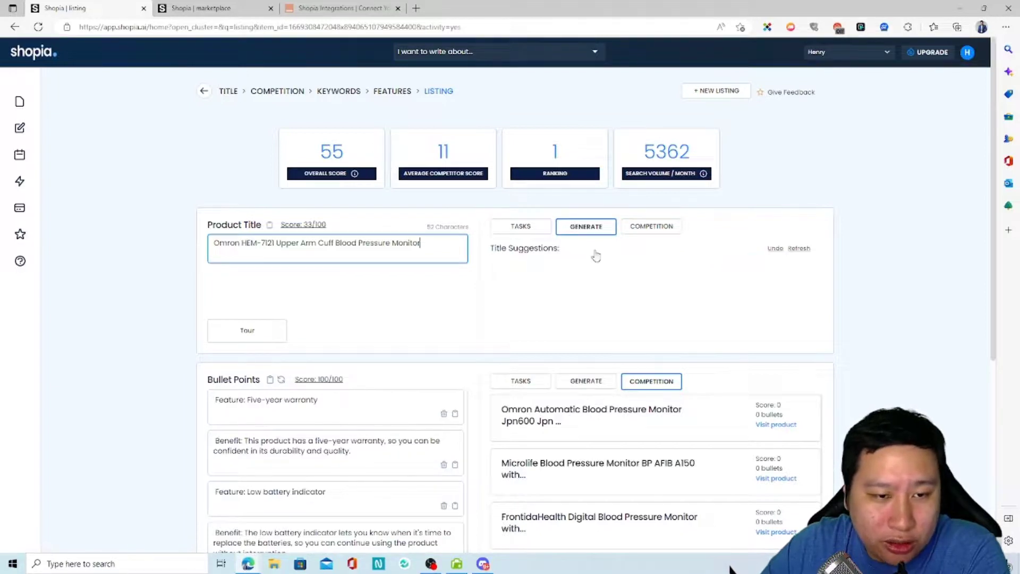
left_click(547, 266)
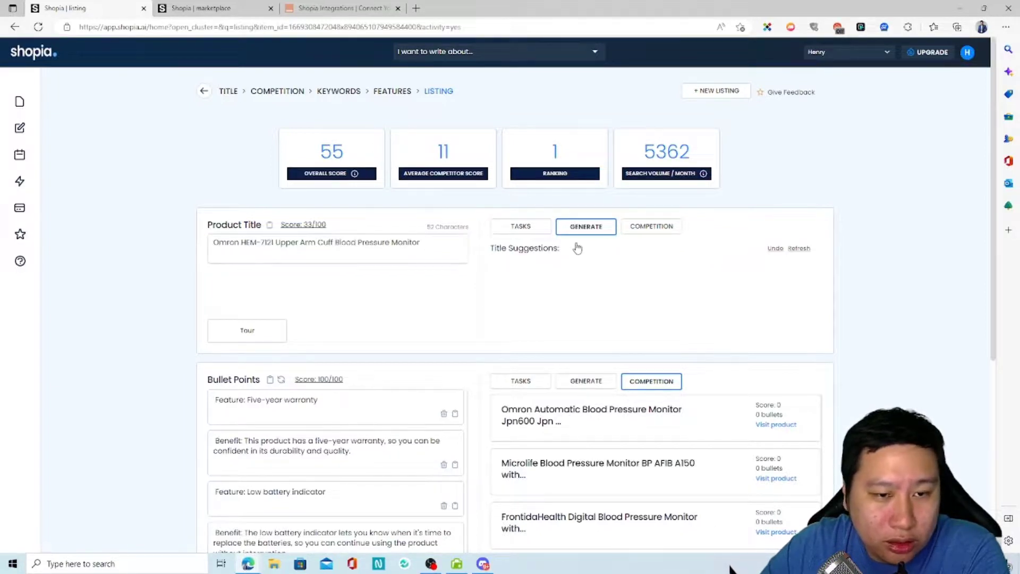
left_click(792, 248)
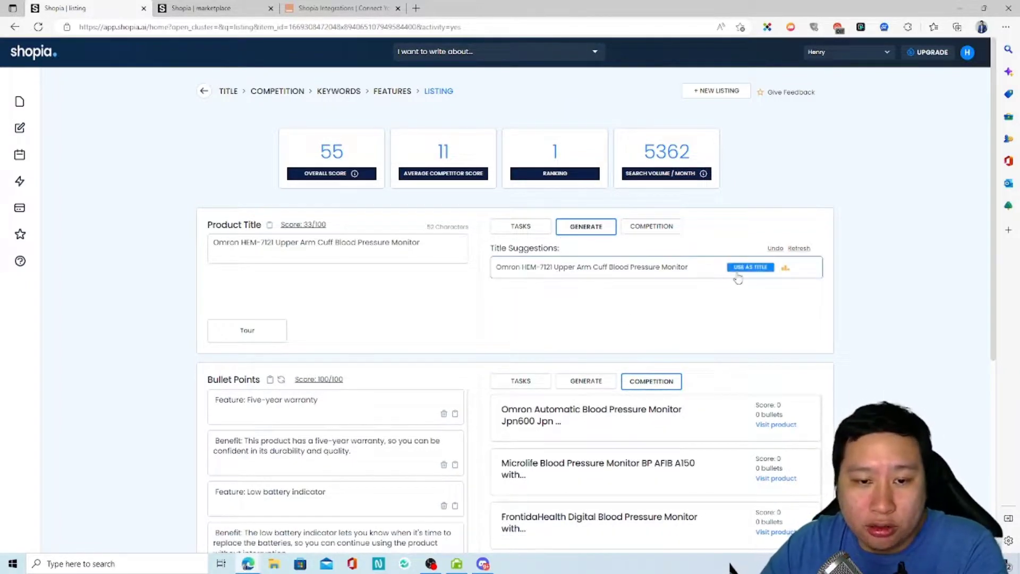
Examine the product title's key metrics, including title length, character count and keyword usage
left_click(521, 226)
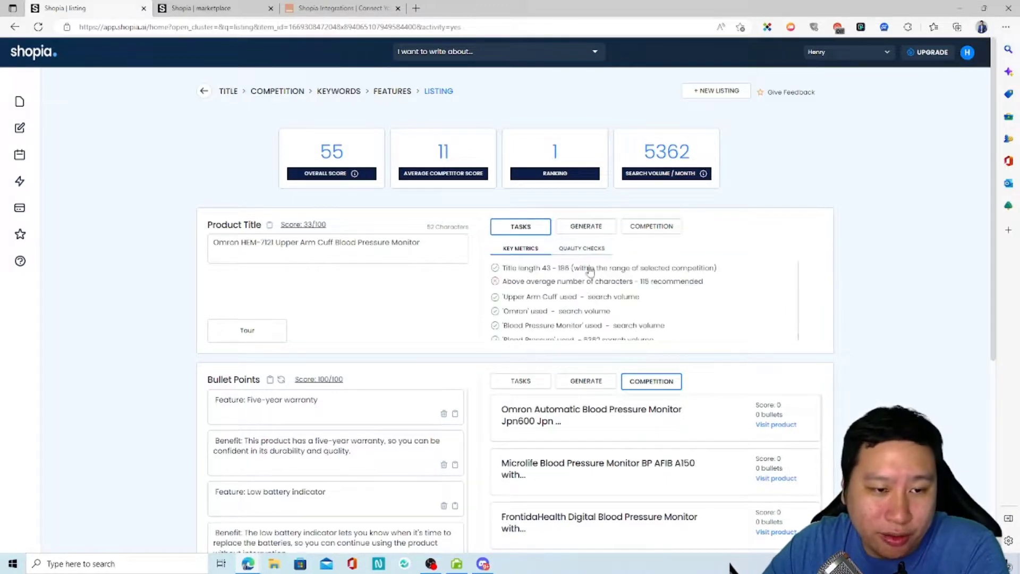
left_click(606, 227)
left_click(651, 227)
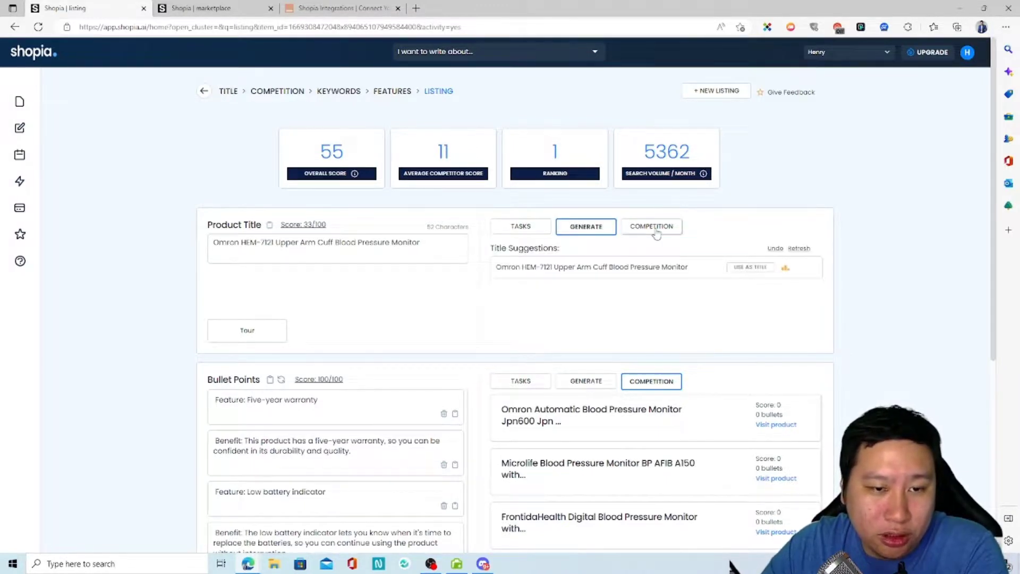
left_click(534, 228)
scroll(576, 296, "down", 4)
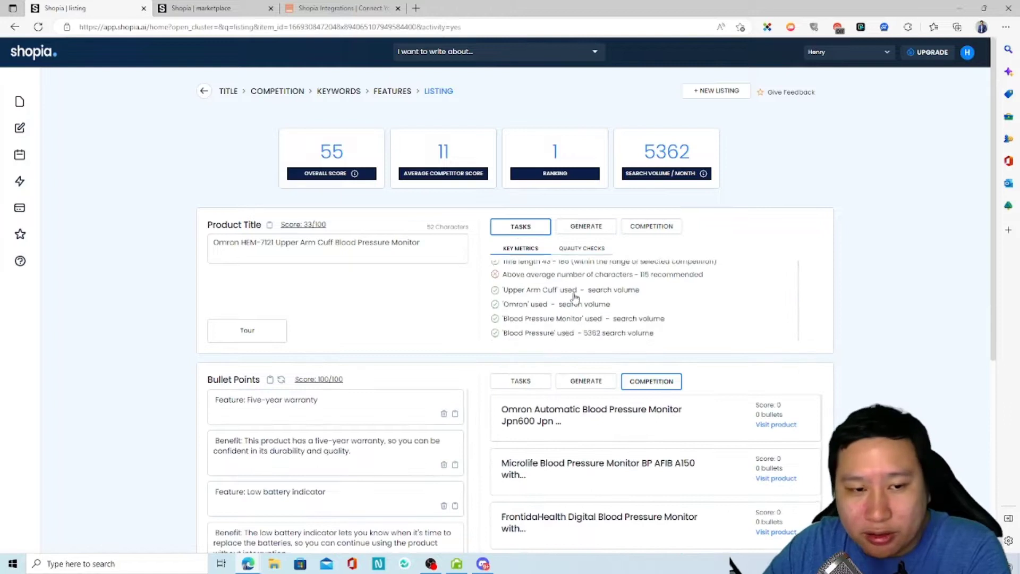
scroll(441, 289, "up", 3)
scroll(594, 318, "down", 1)
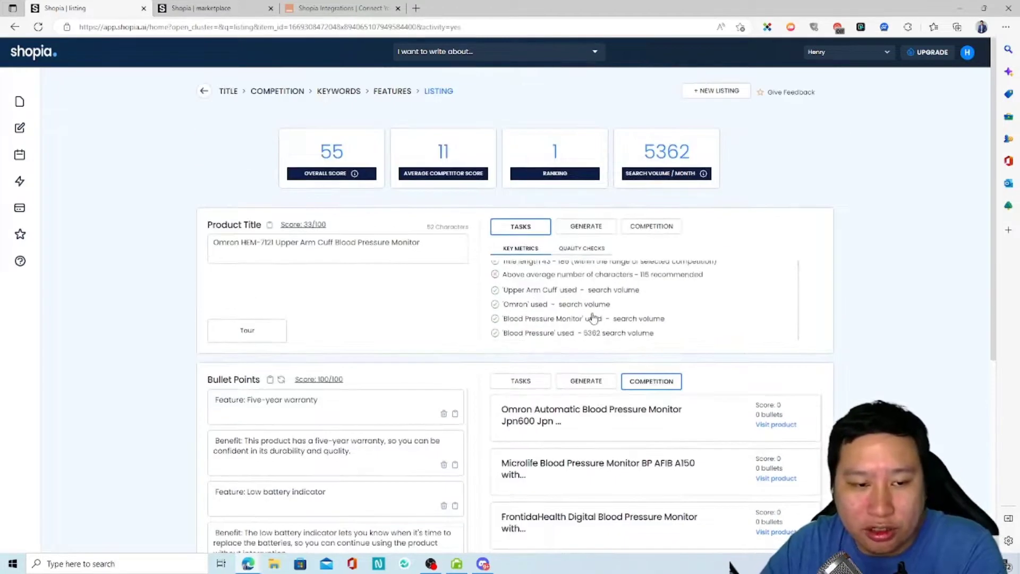
scroll(594, 318, "up", 1)
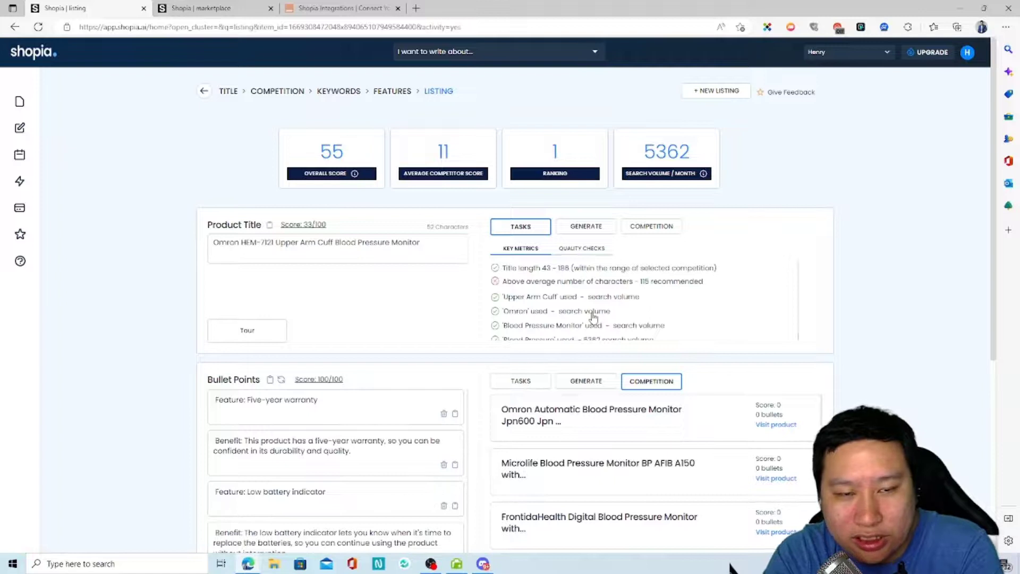
Examine the product title's quality checks, revisit its key metrics and look over the rest of the listing
left_click(572, 249)
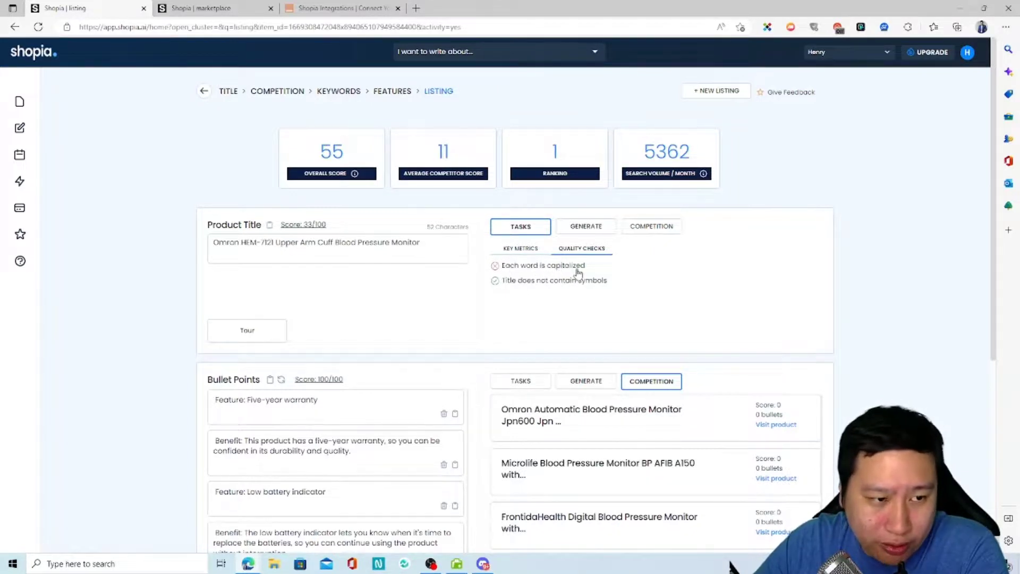
scroll(412, 309, "down", 3)
scroll(412, 309, "up", 3)
left_click(528, 250)
scroll(465, 318, "down", 4)
scroll(464, 318, "up", 4)
scroll(500, 313, "down", 3)
scroll(389, 327, "down", 1)
scroll(95, 314, "up", 2)
scroll(392, 283, "down", 5)
scroll(256, 271, "up", 2)
scroll(256, 271, "up", 5)
scroll(631, 234, "down", 3)
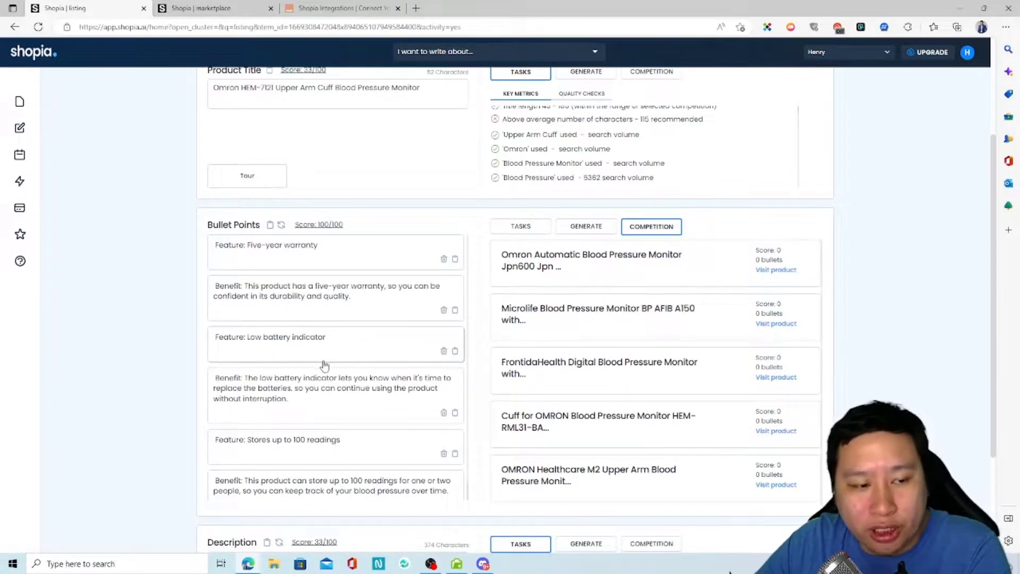
Read the quality check on the minimum length of each bullet point
left_click(521, 228)
left_click(559, 254)
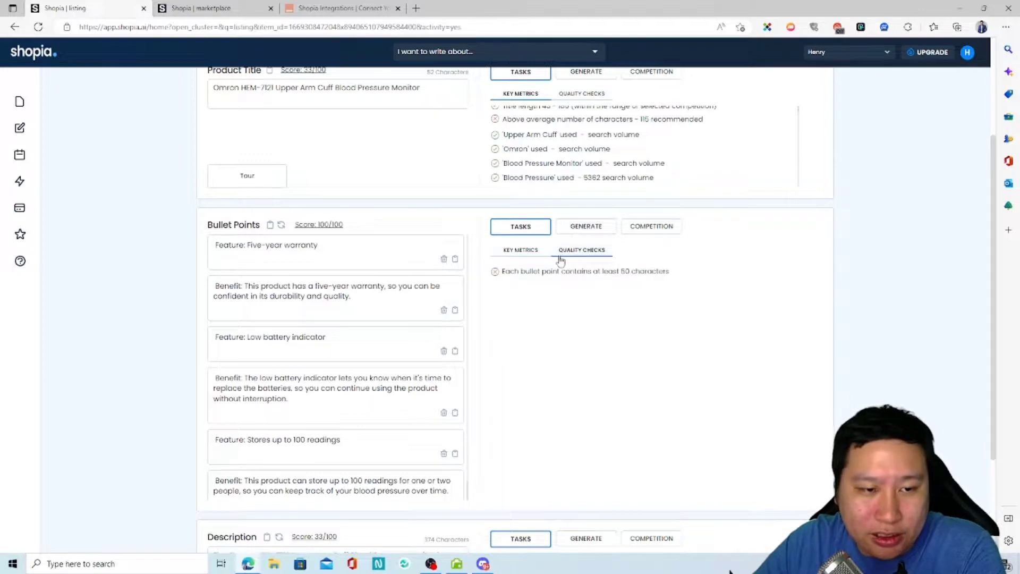
mouse_move(510, 272)
left_mouse_down()
mouse_move(564, 273)
mouse_move(494, 272)
left_mouse_up()
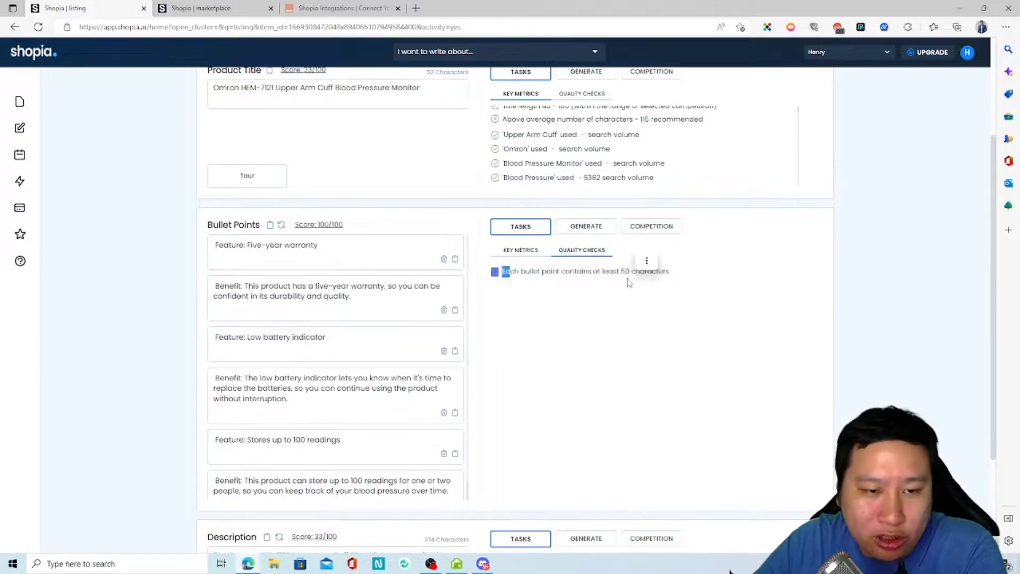
left_click(627, 280)
left_click_drag(603, 273, 636, 272)
left_click(593, 298)
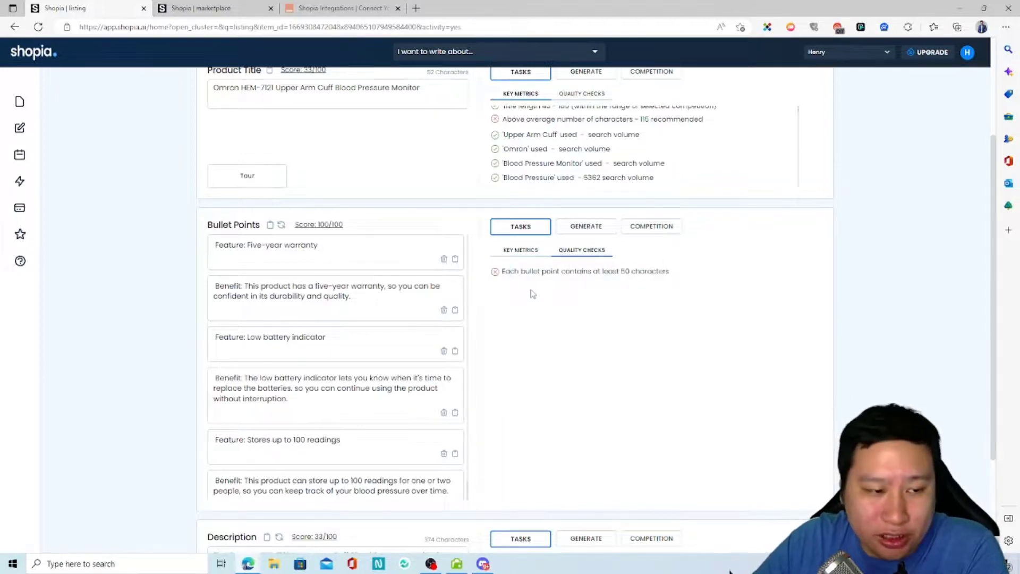
Inspect the short "Low battery indicator" bullet and regenerate all the bullet points
left_click_drag(334, 338, 244, 337)
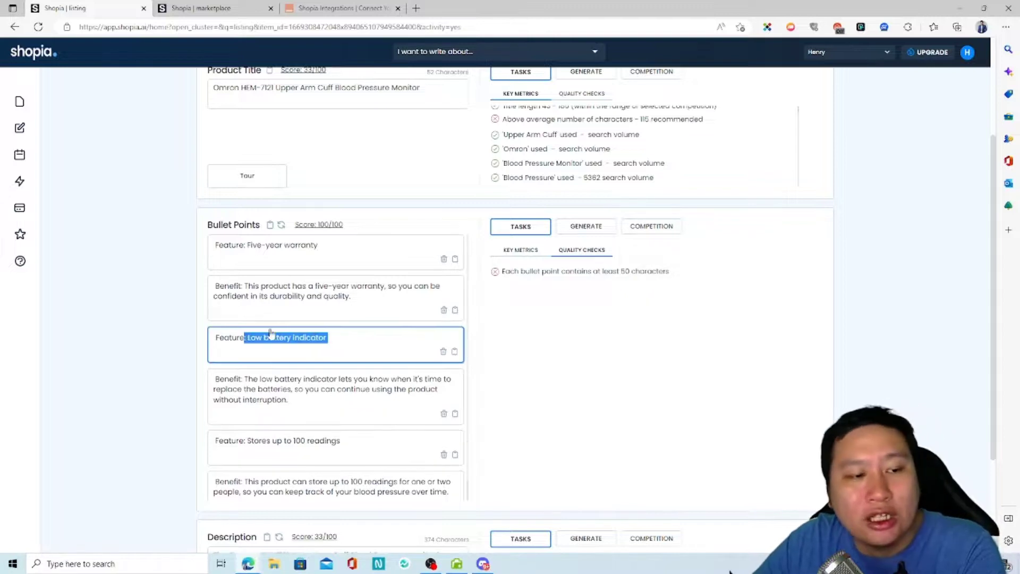
left_click(307, 339)
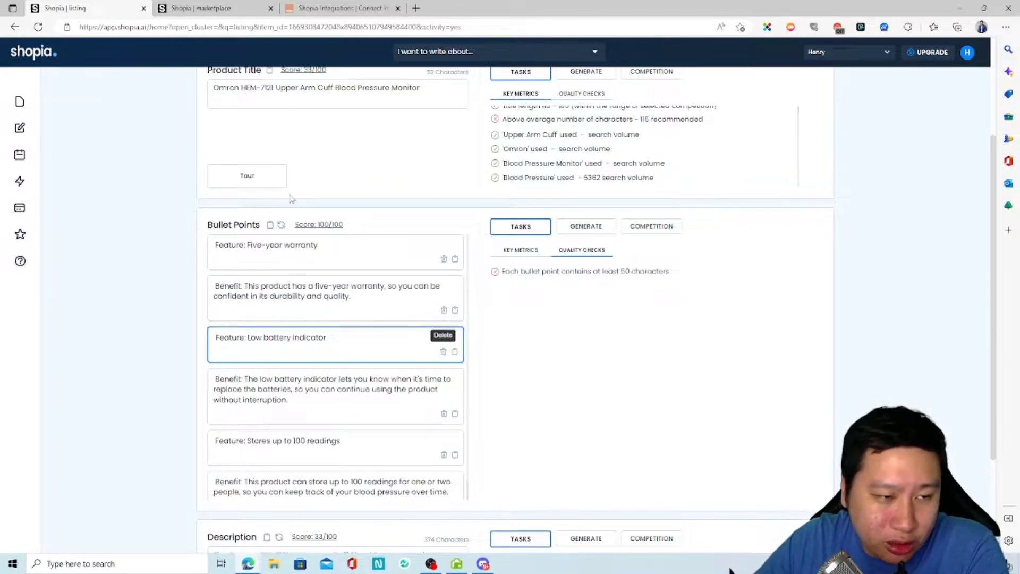
left_click(282, 227)
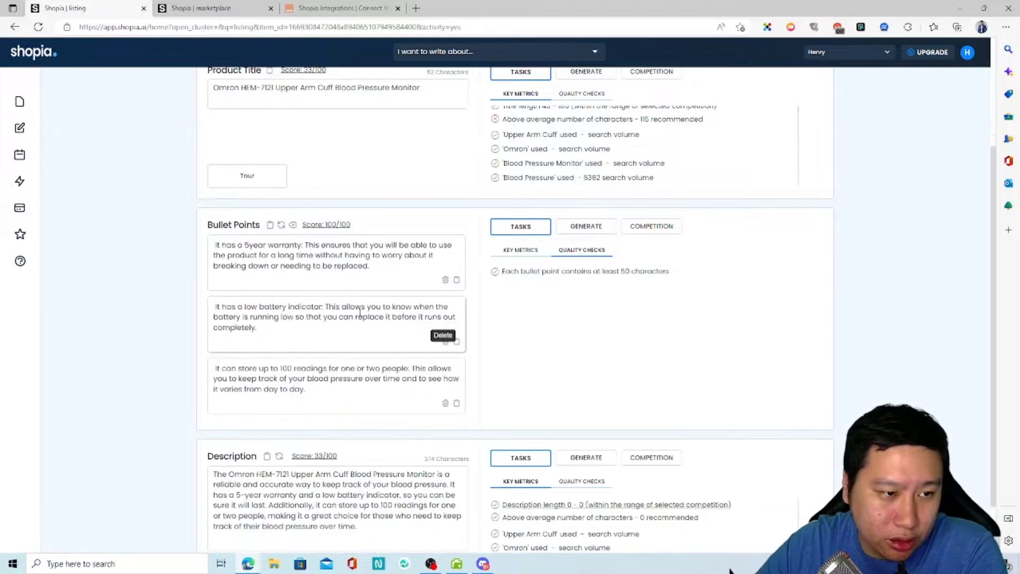
scroll(372, 356, "down", 1)
scroll(335, 363, "up", 3)
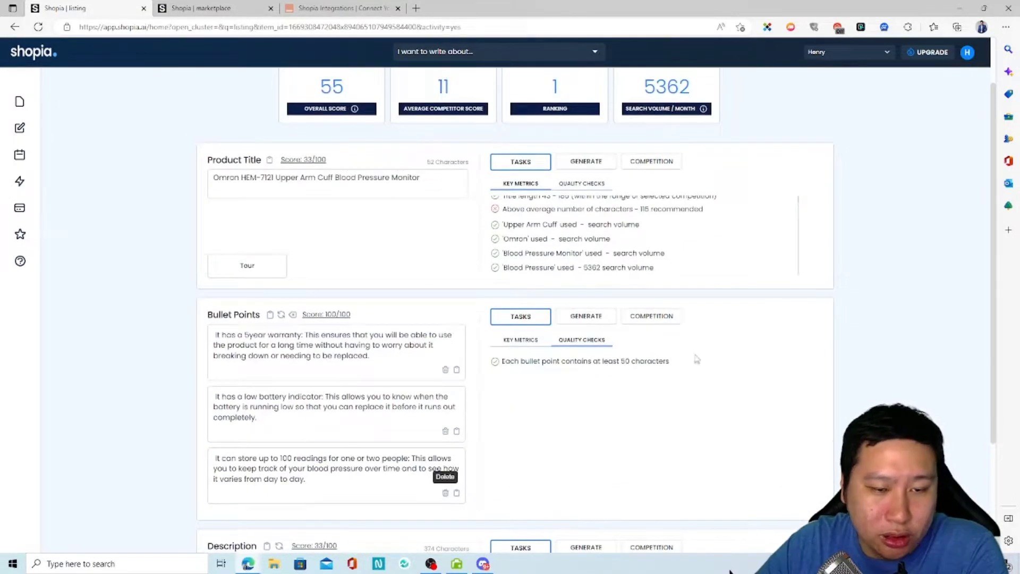
Examine the competing products and the suggested features for adding more bullet points
left_click(650, 315)
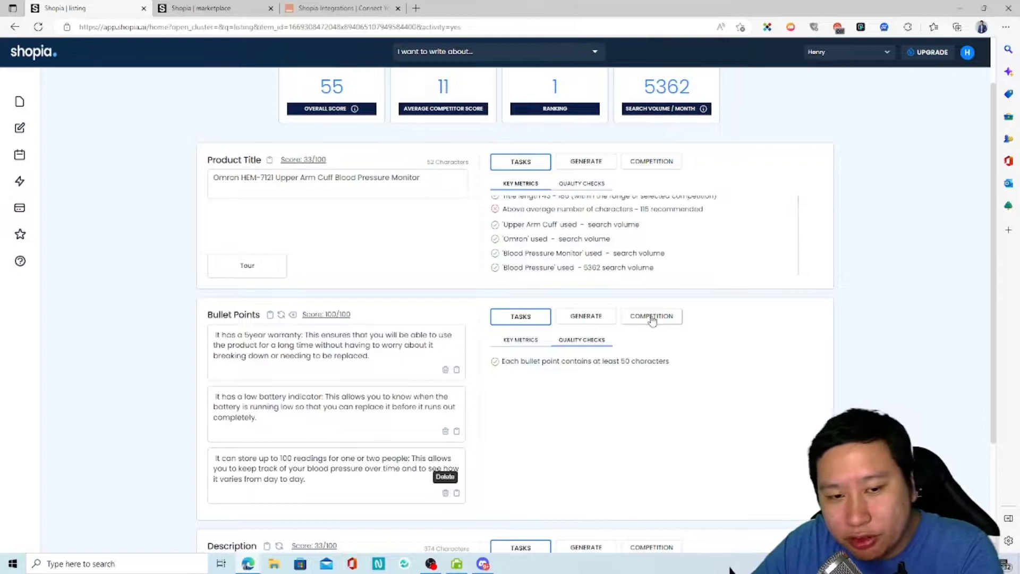
left_click(587, 317)
scroll(528, 318, "down", 3)
scroll(649, 220, "up", 1)
left_click(665, 241)
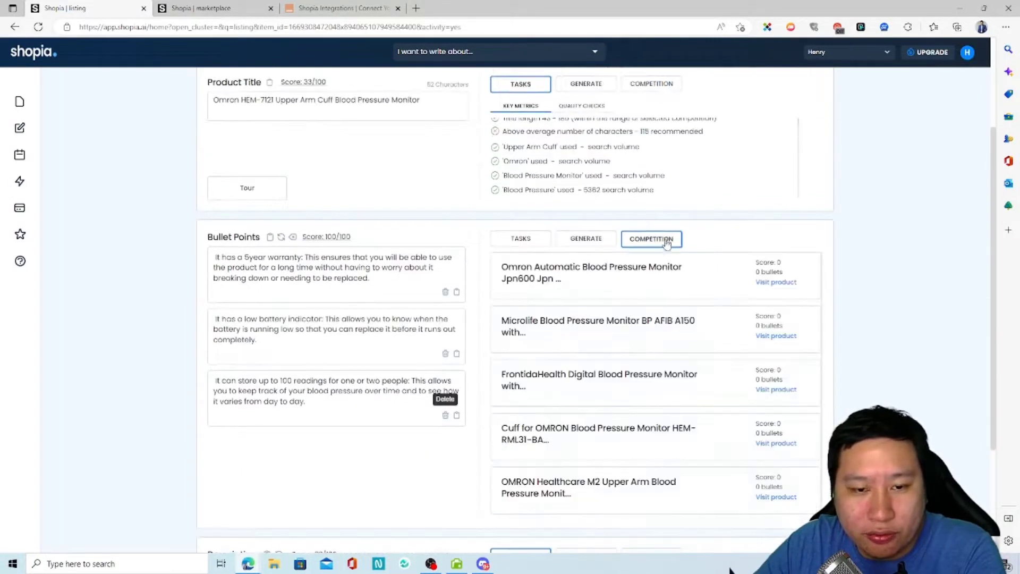
left_click(586, 243)
scroll(604, 317, "down", 5)
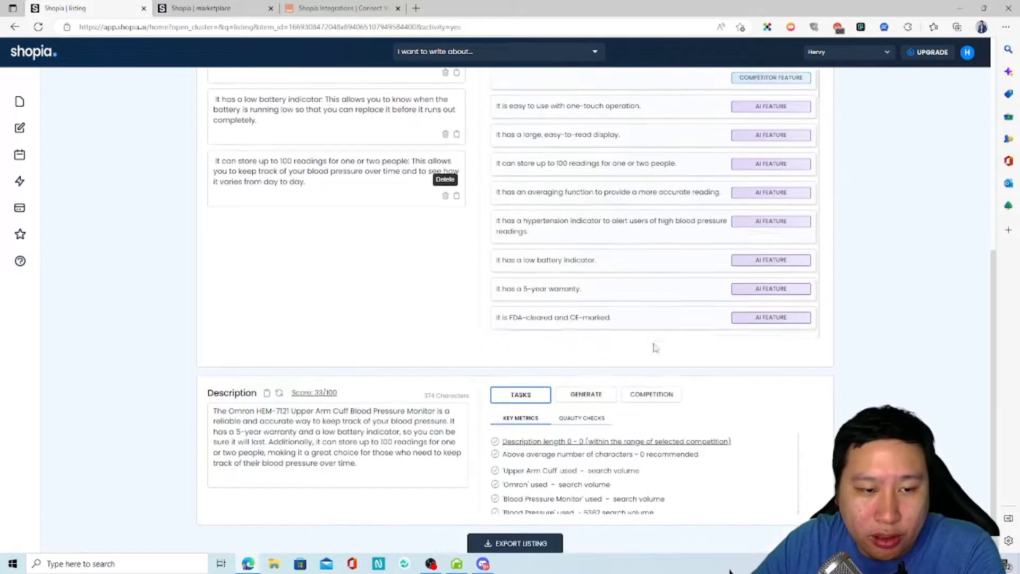
scroll(465, 288, "up", 3)
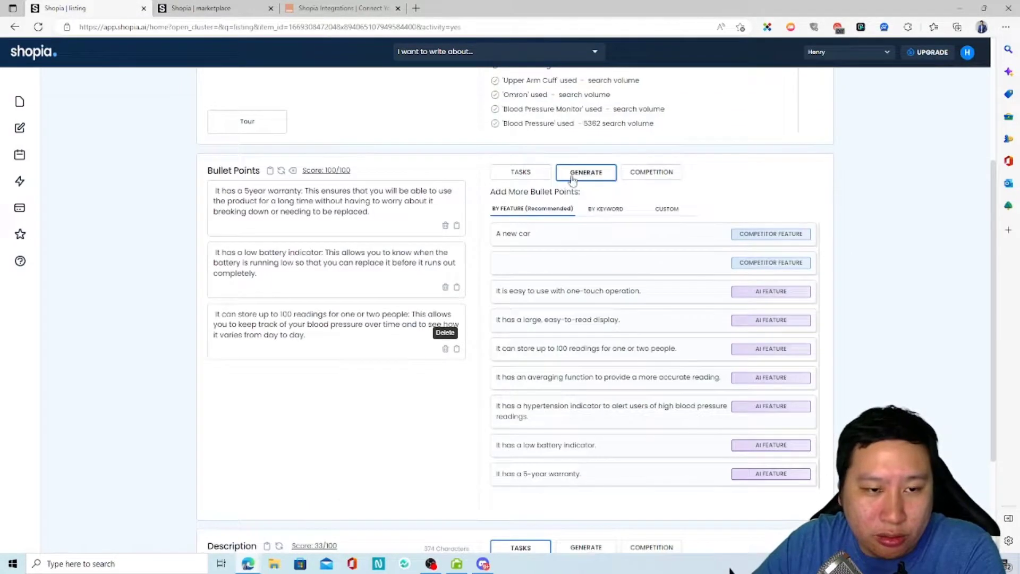
Review the tasks for the bullet points and description, and export the listing
left_click(520, 170)
left_click_drag(263, 429, 403, 465)
left_click(404, 465)
scroll(659, 452, "down", 1)
scroll(637, 472, "up", 2)
scroll(614, 494, "down", 3)
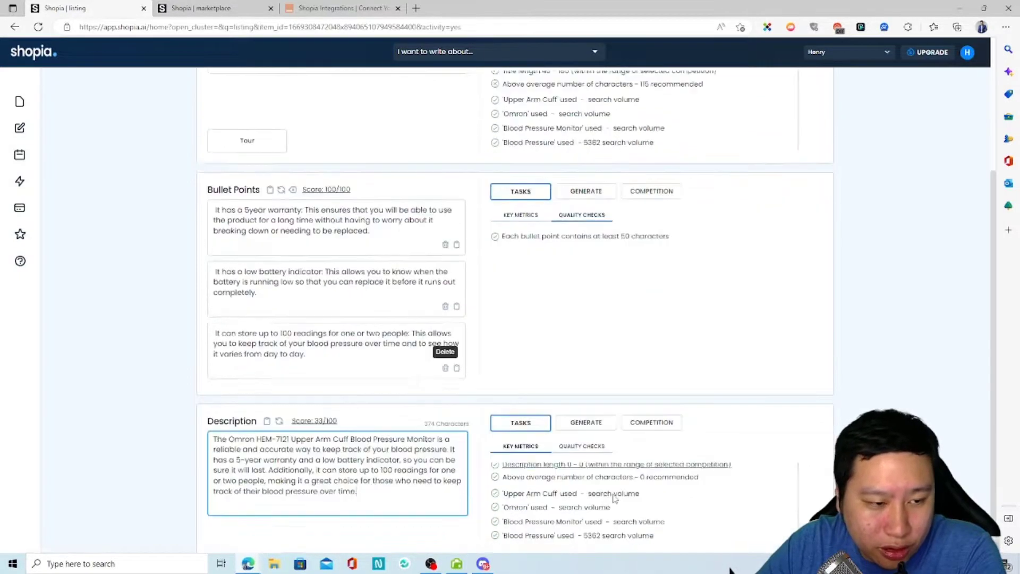
left_click(518, 542)
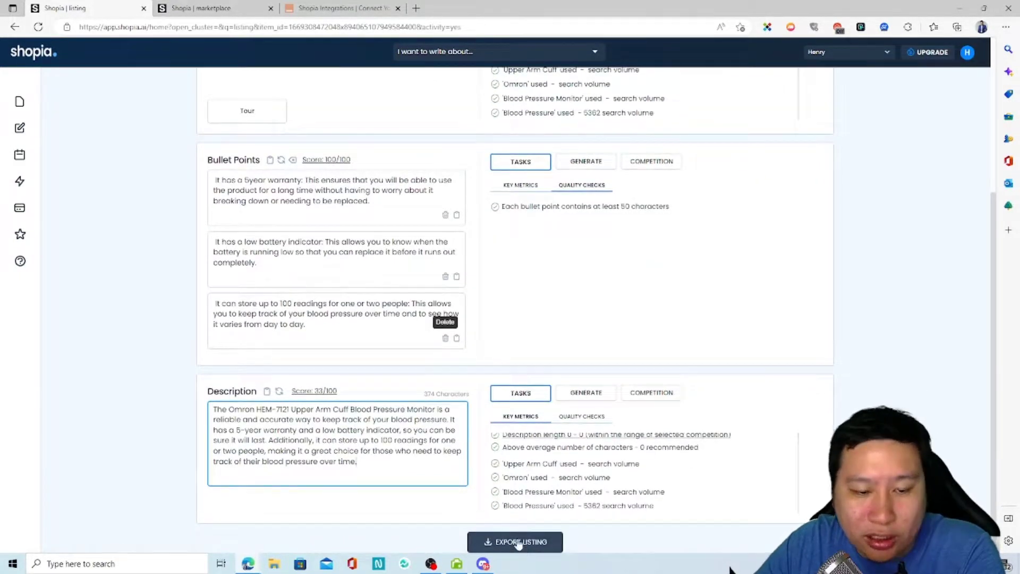
Review the listing's overall scores and the explanation of its monthly search volume
scroll(445, 309, "up", 4)
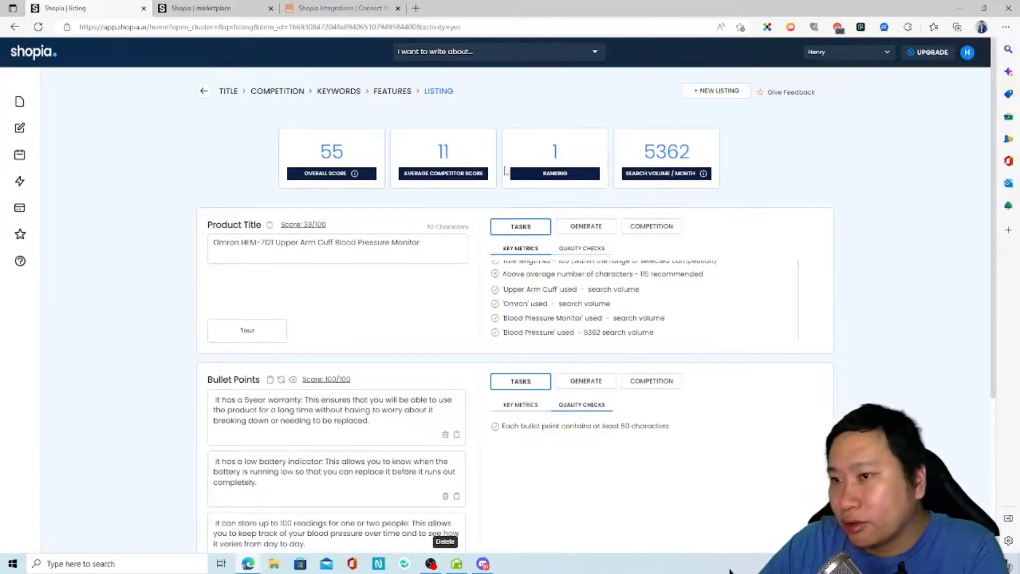
mouse_move(704, 174)
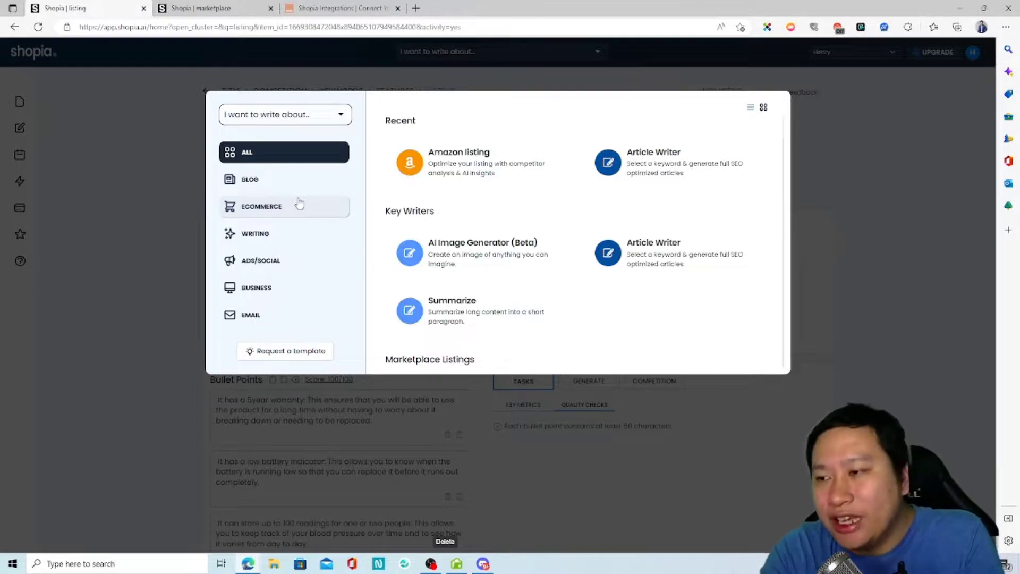
Browse the eCommerce writing templates, including the customer support and product content tools
left_click(296, 213)
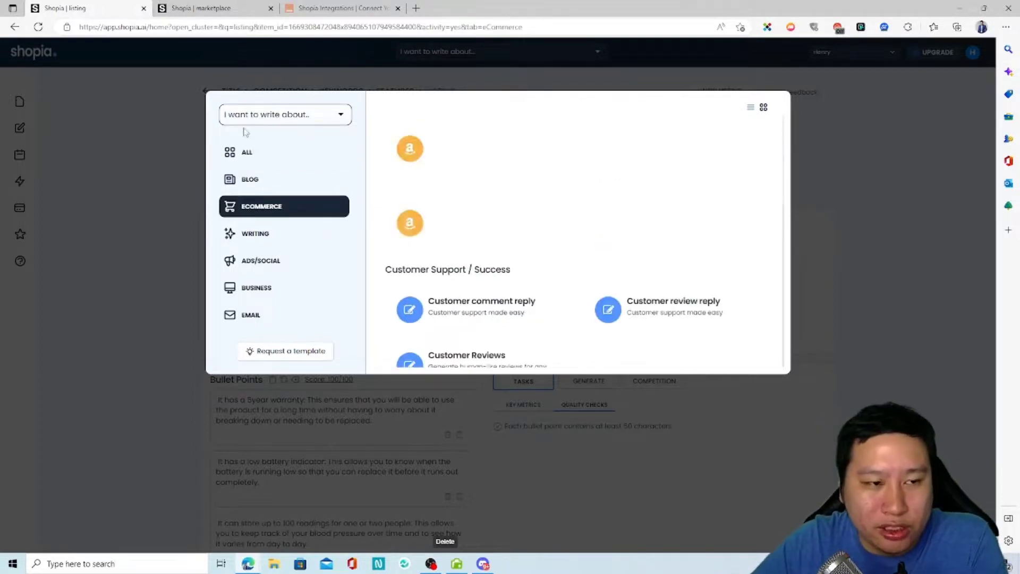
scroll(585, 306, "down", 5)
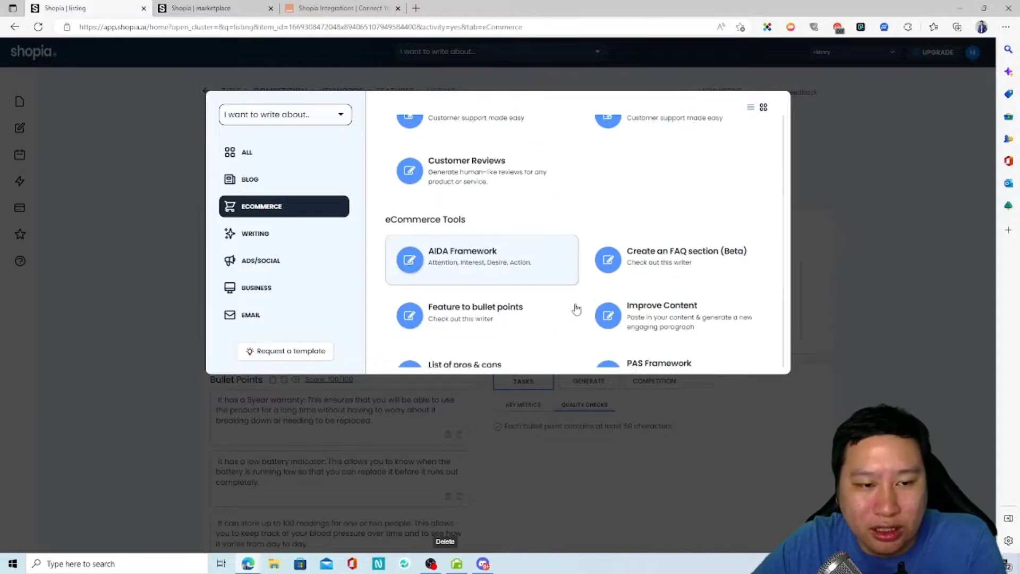
scroll(576, 309, "down", 4)
scroll(596, 307, "down", 1)
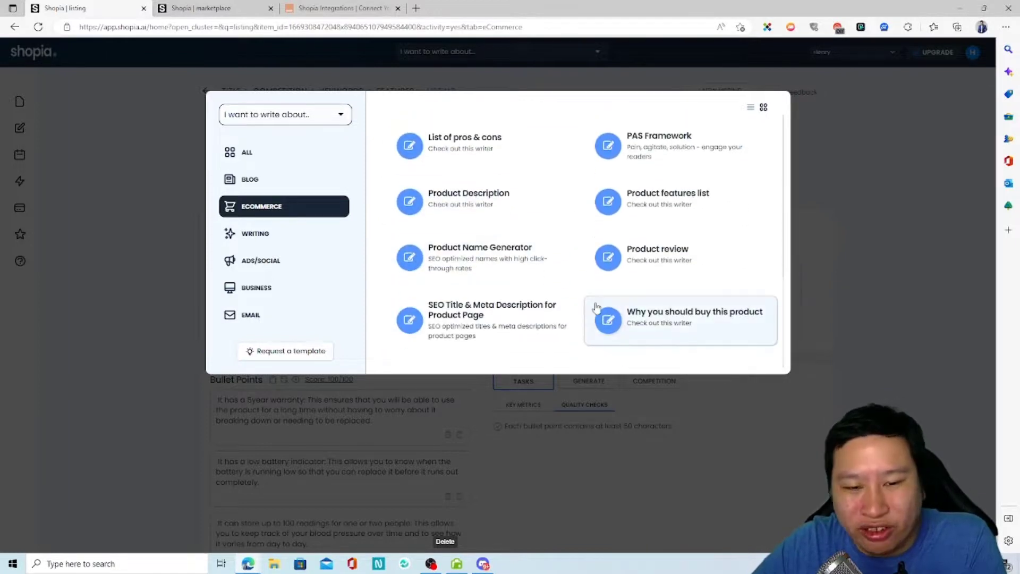
scroll(590, 310, "up", 10)
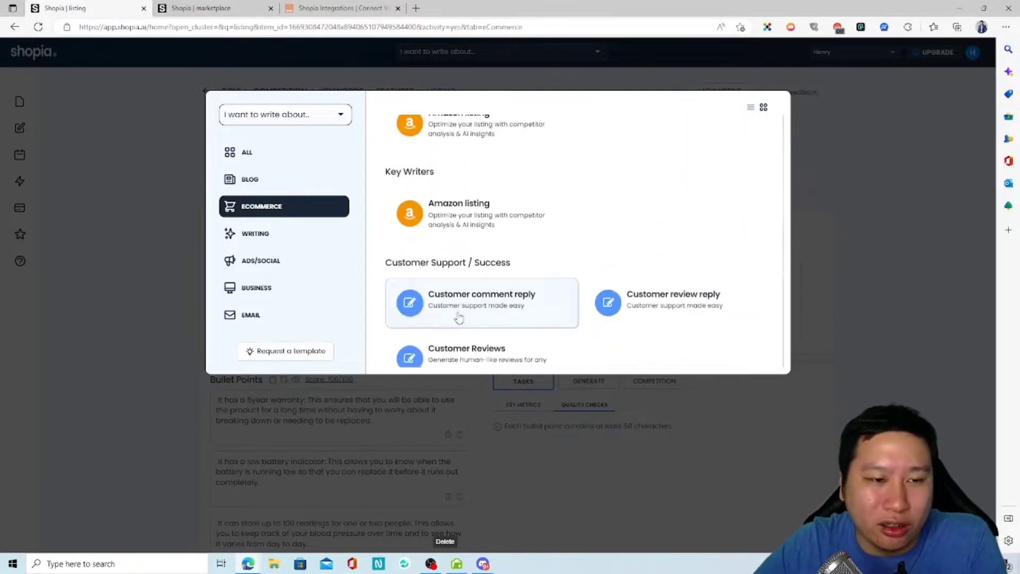
Look through the complete template list and the Email templates, and close the template picker
left_click(261, 160)
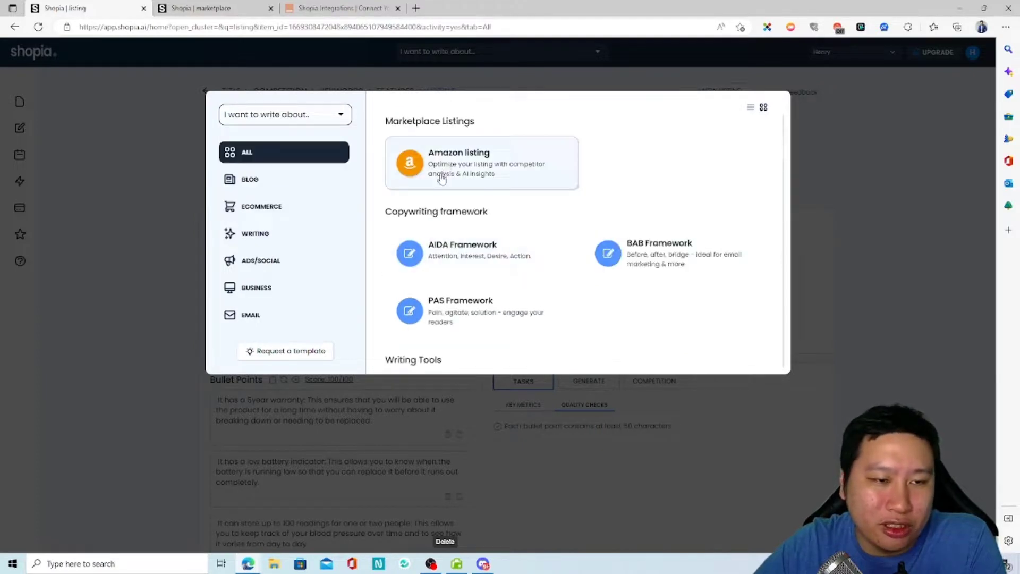
scroll(439, 213, "up", 2)
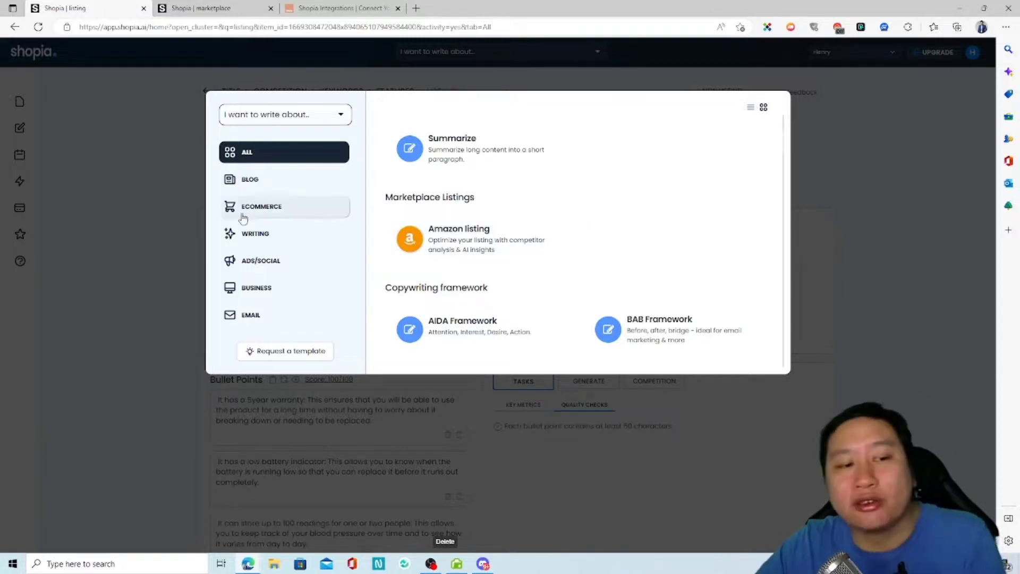
left_click(251, 318)
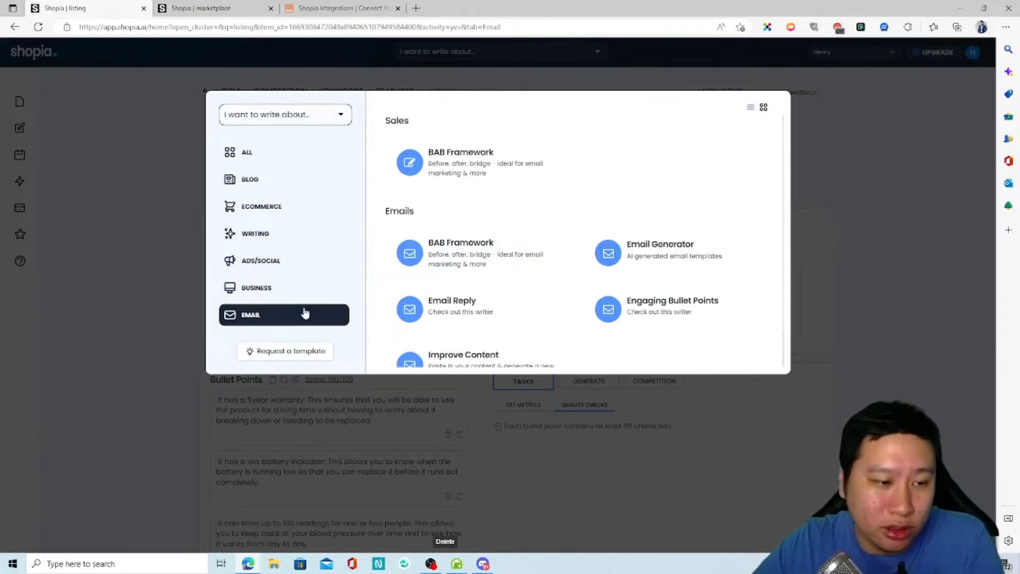
scroll(531, 282, "down", 2)
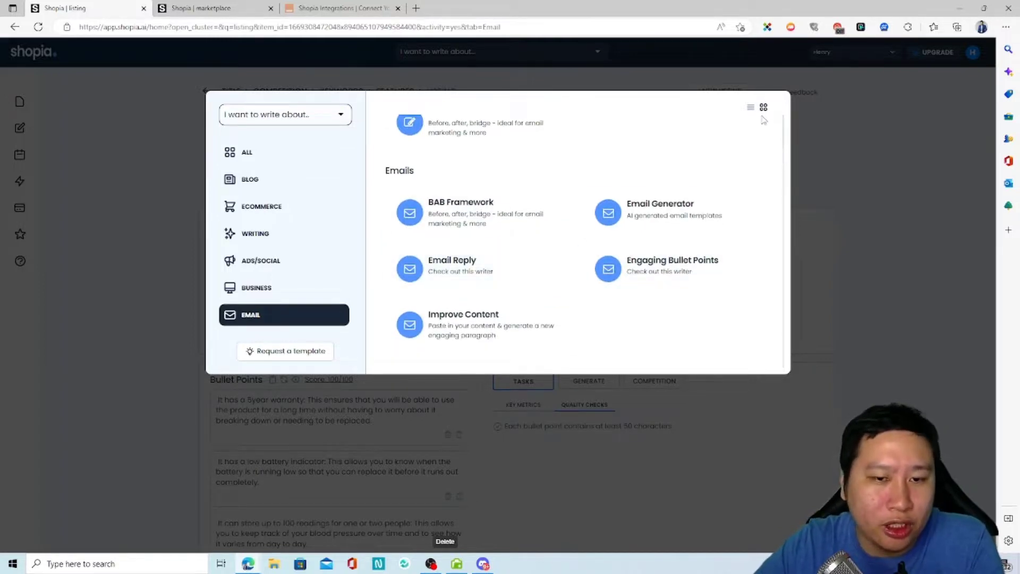
left_click(820, 153)
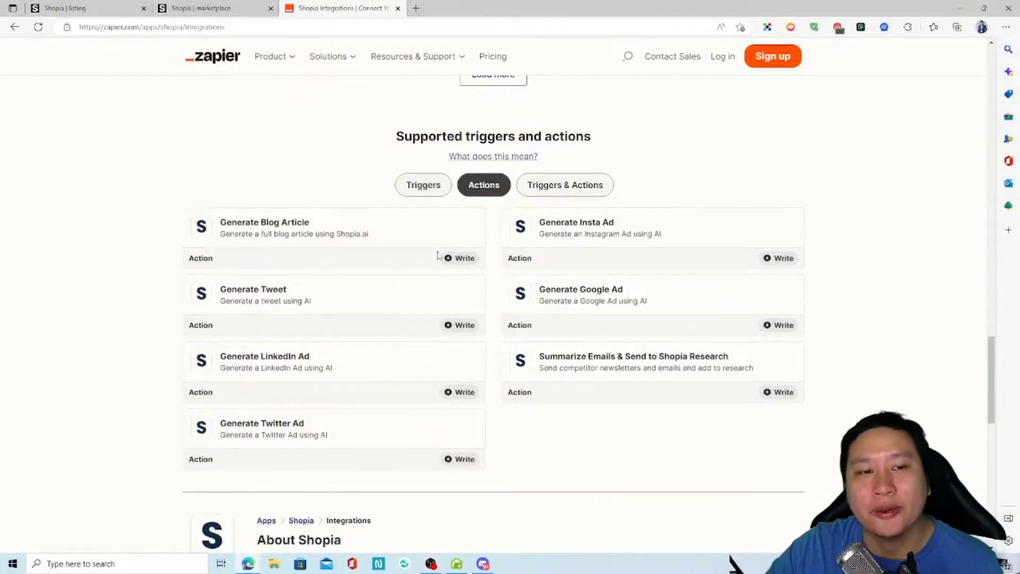
Examine Shopia's supported triggers and actions on the Zapier integrations page
left_click(423, 187)
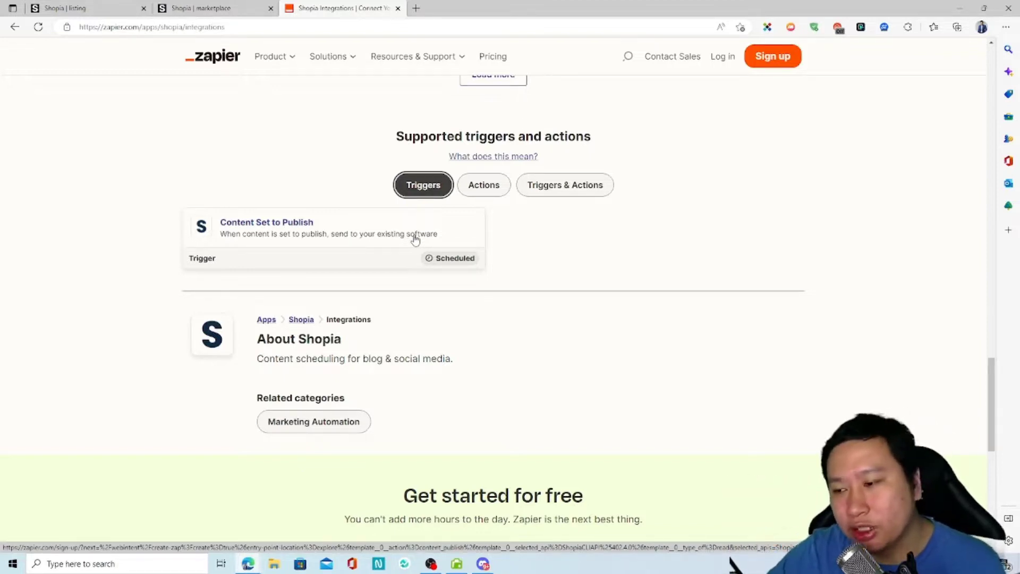
left_click(463, 192)
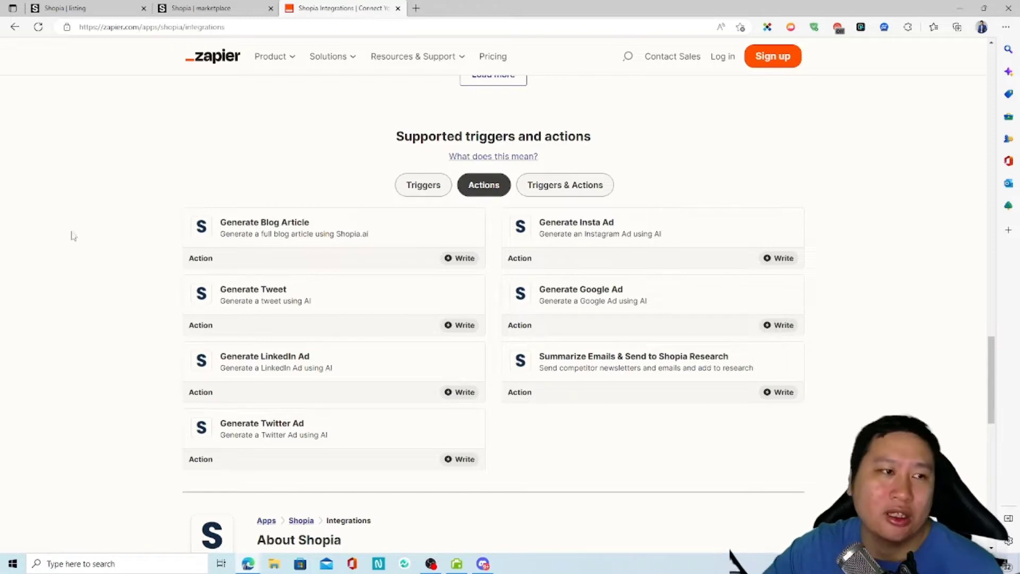
Return to the Shopia listing, reopen the template picker and review the Email templates
left_click(80, 9)
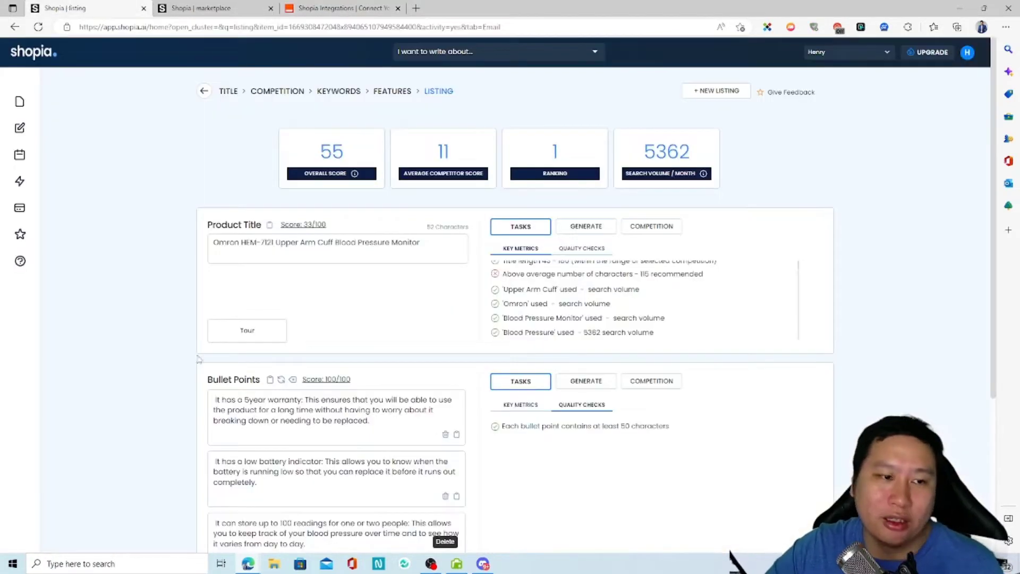
left_click(21, 130)
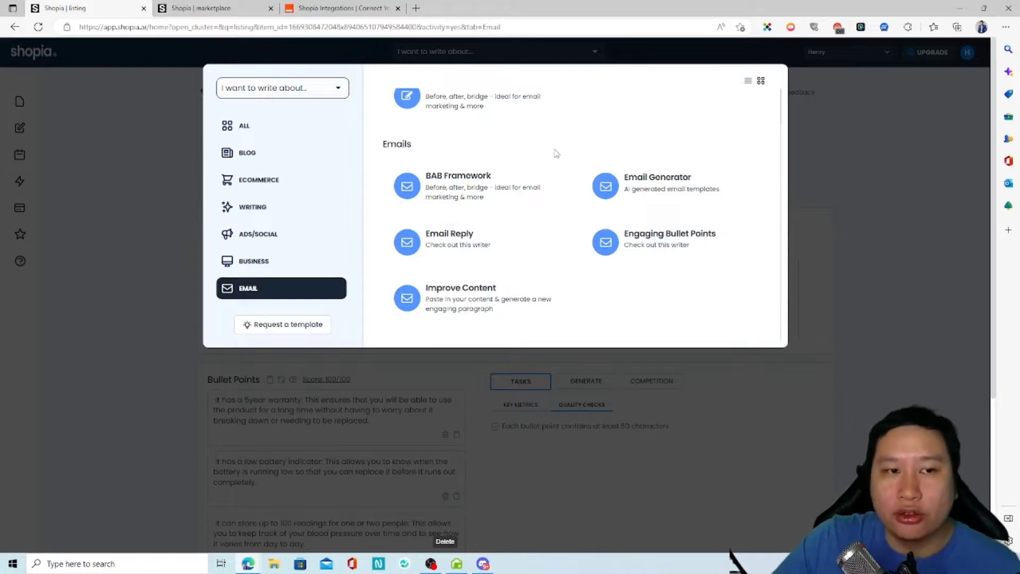
scroll(503, 243, "up", 1)
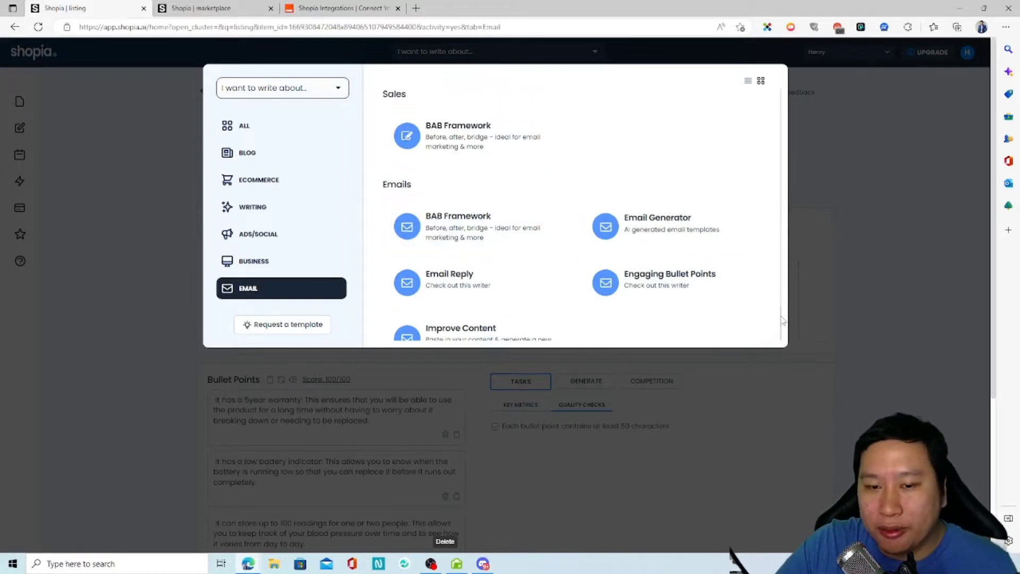
scroll(781, 321, "down", 1)
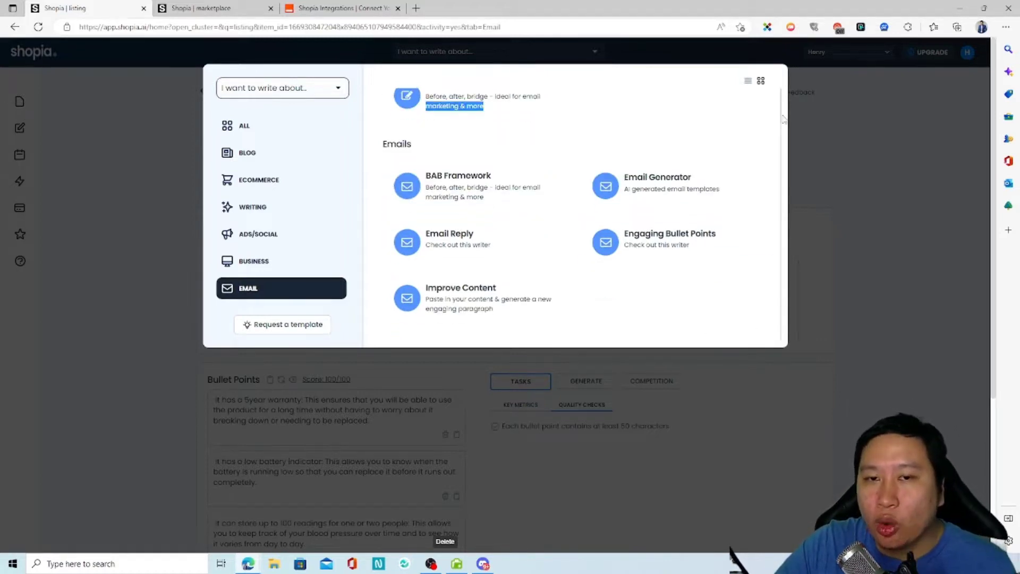
scroll(781, 117, "up", 1)
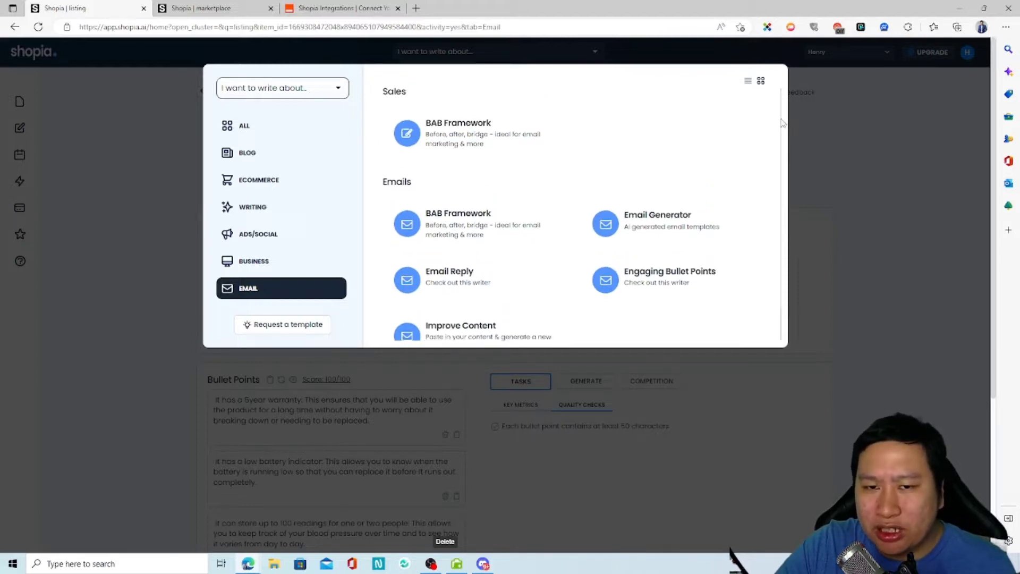
scroll(780, 119, "up", 1)
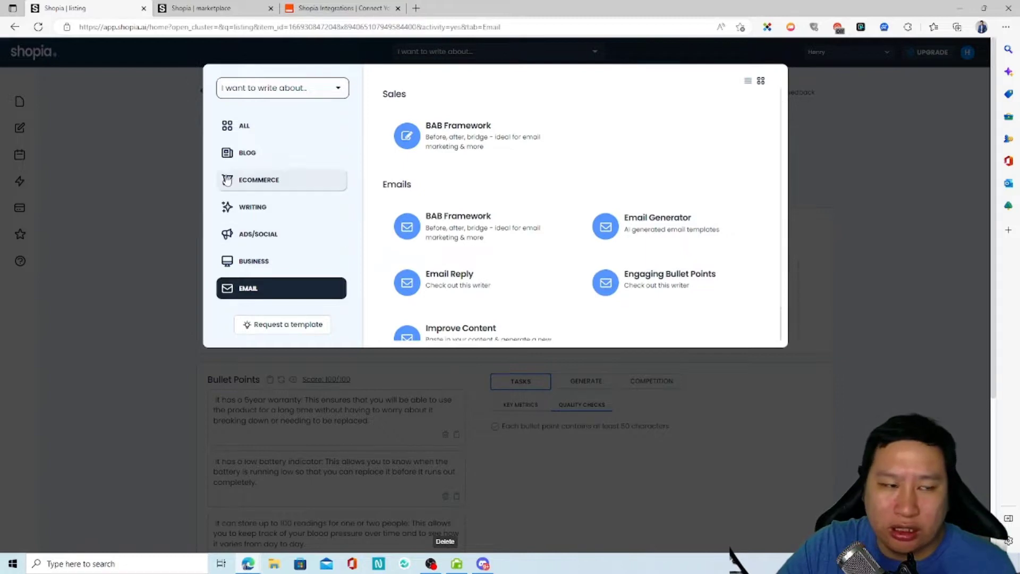
Show all template categories and look over the key writers, marketplace listings and copywriting frameworks
left_click(280, 131)
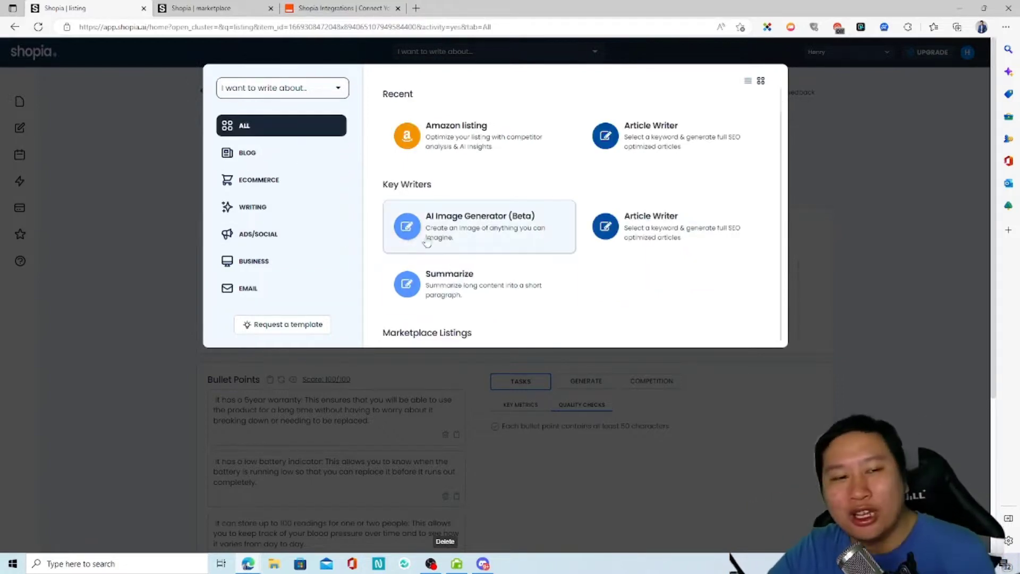
scroll(633, 308, "down", 3)
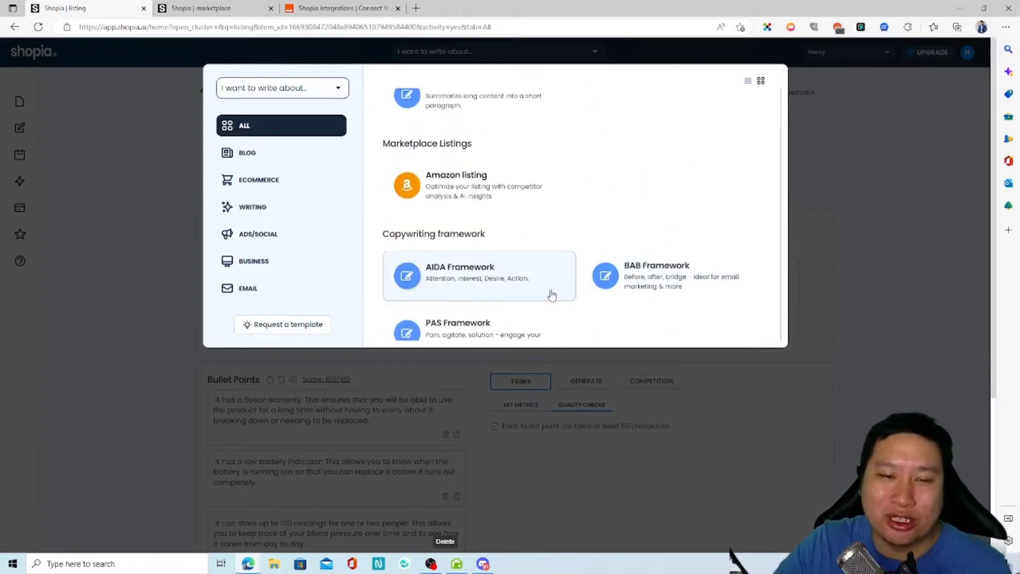
scroll(551, 295, "up", 3)
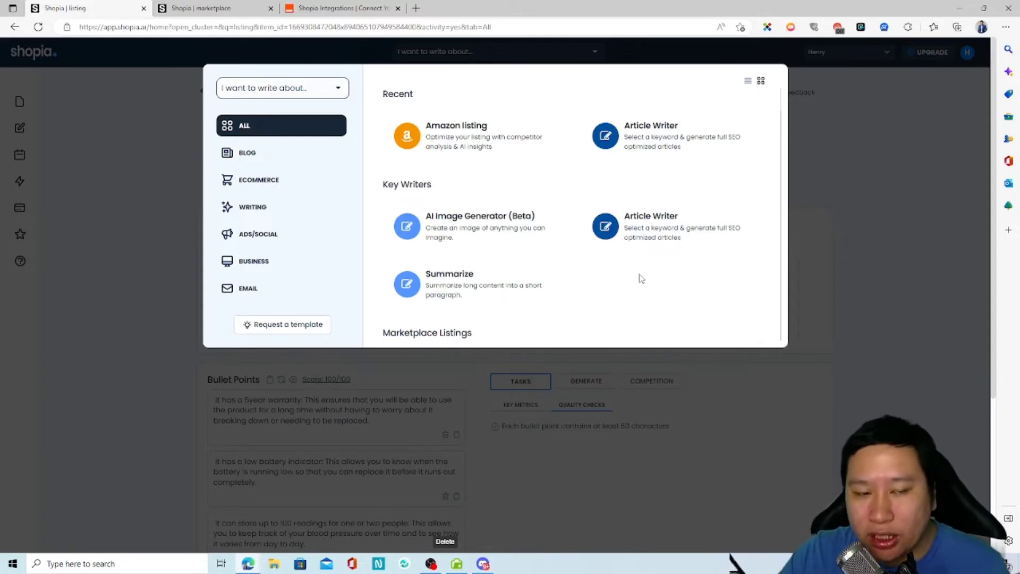
scroll(641, 278, "down", 3)
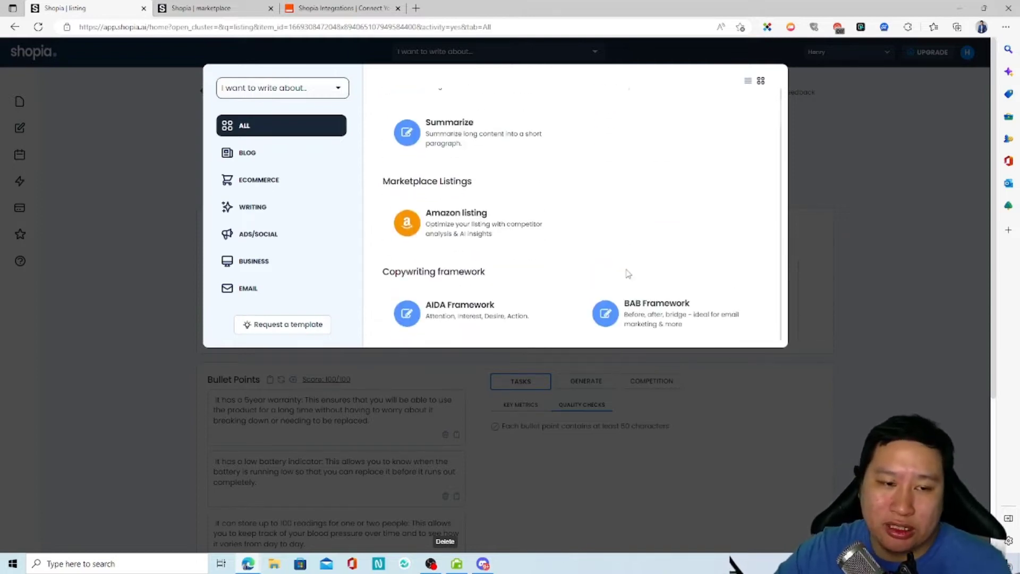